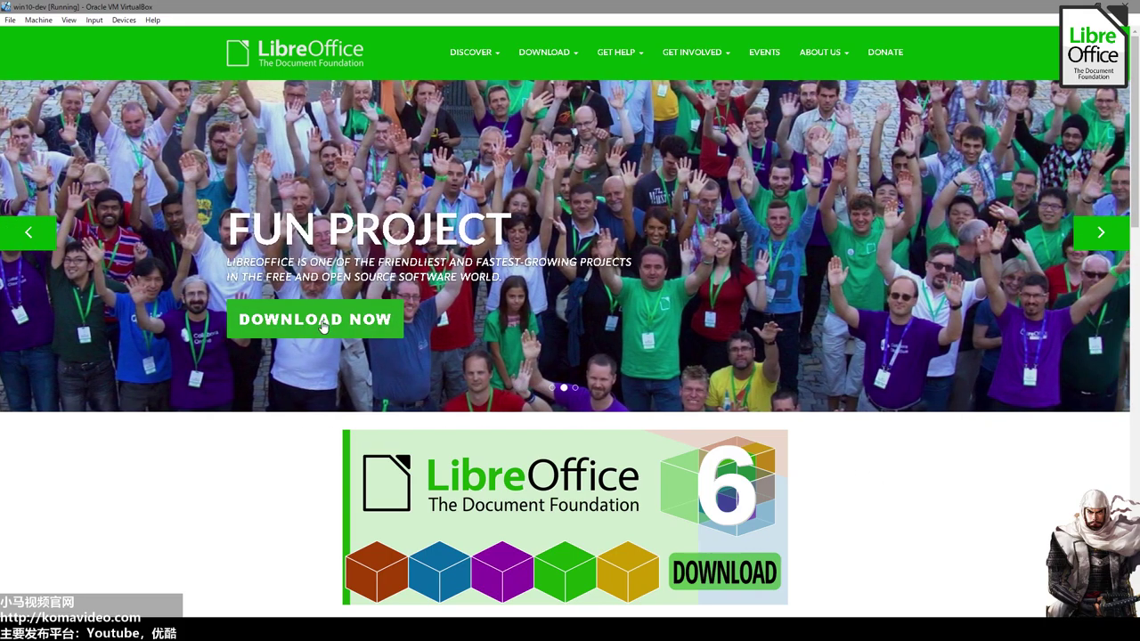
Step: Open the LibreOffice download page and check the operating system choices for version 6.0.2
click(315, 318)
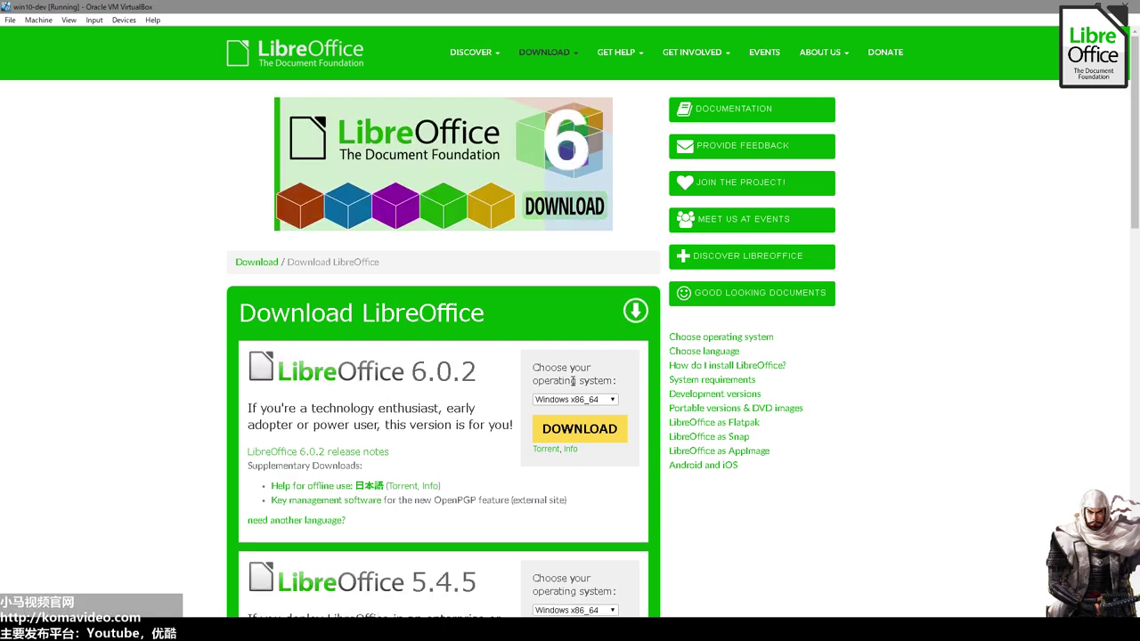
click(610, 401)
click(609, 402)
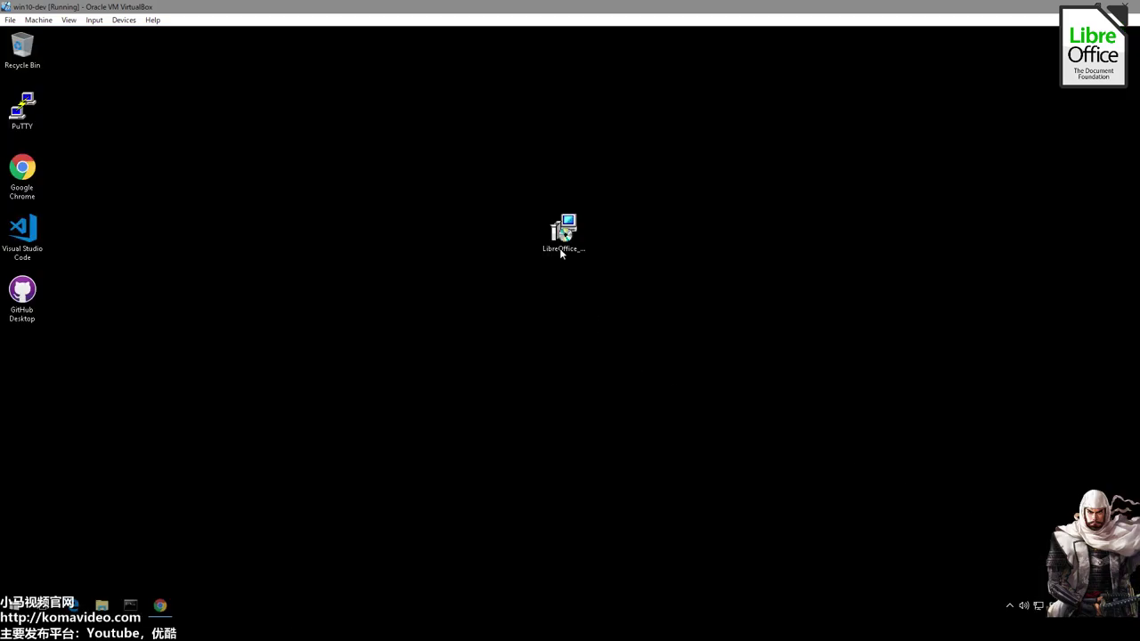
click(558, 239)
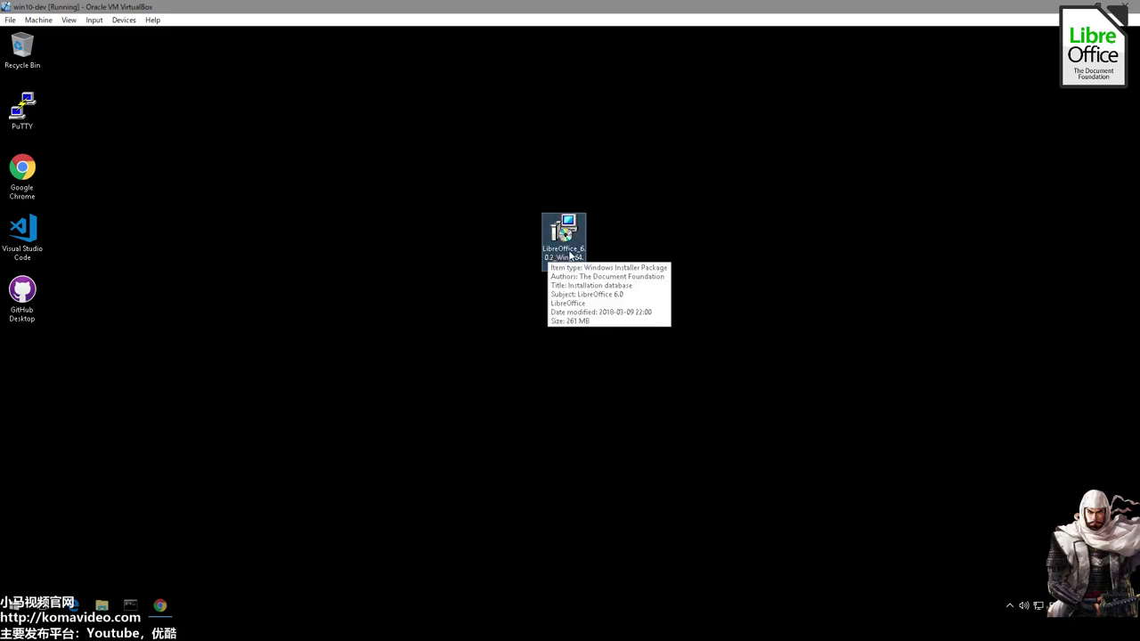
click(558, 256)
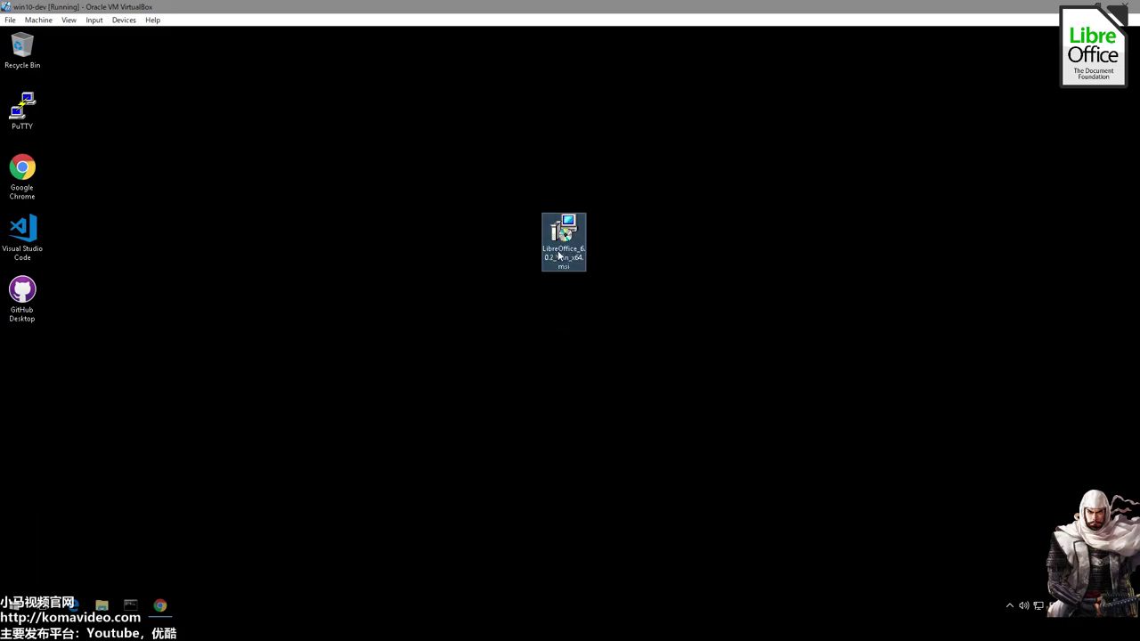
drag(560, 249, 542, 249)
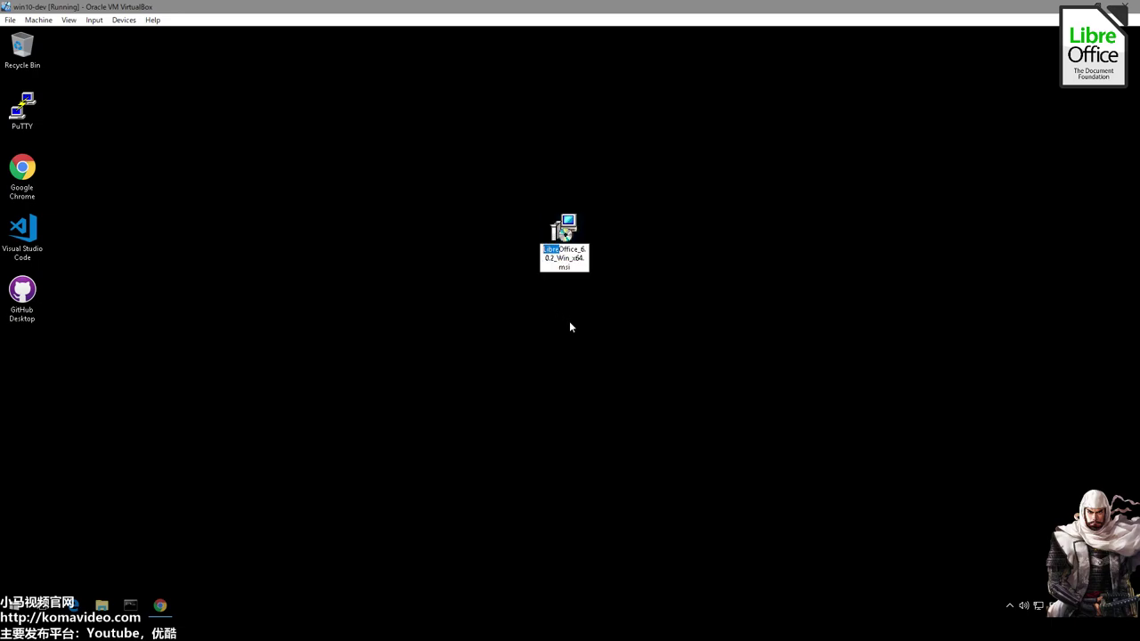
key(Escape)
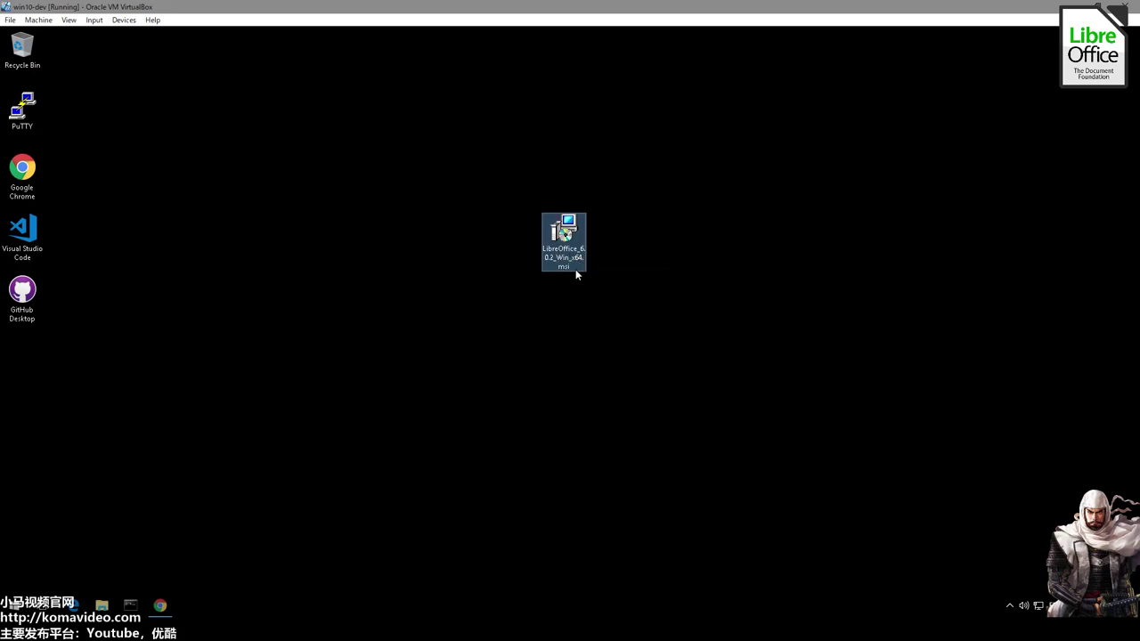
click(571, 354)
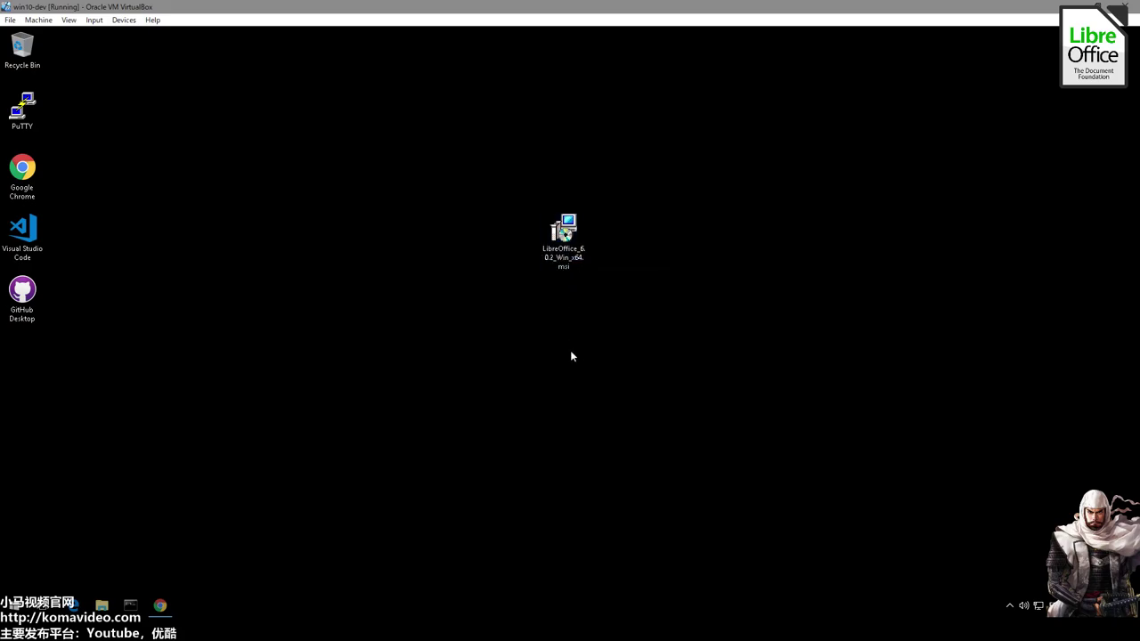
Step: Launch the LibreOffice 6.0.2 installer from the desktop and choose the Custom setup type
double_click(558, 240)
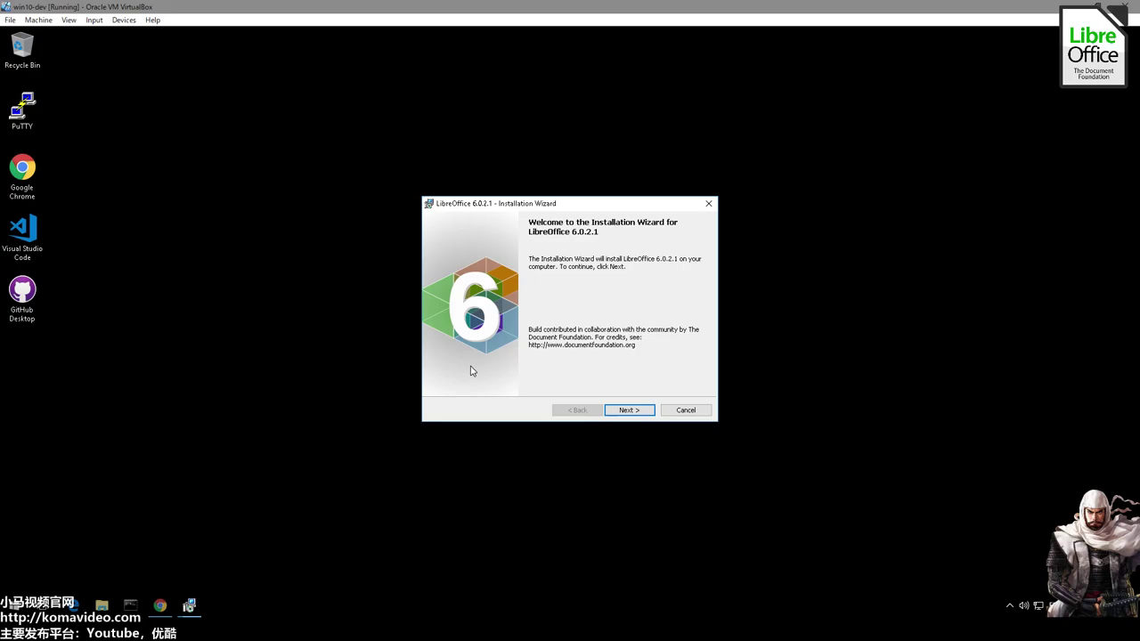
click(638, 413)
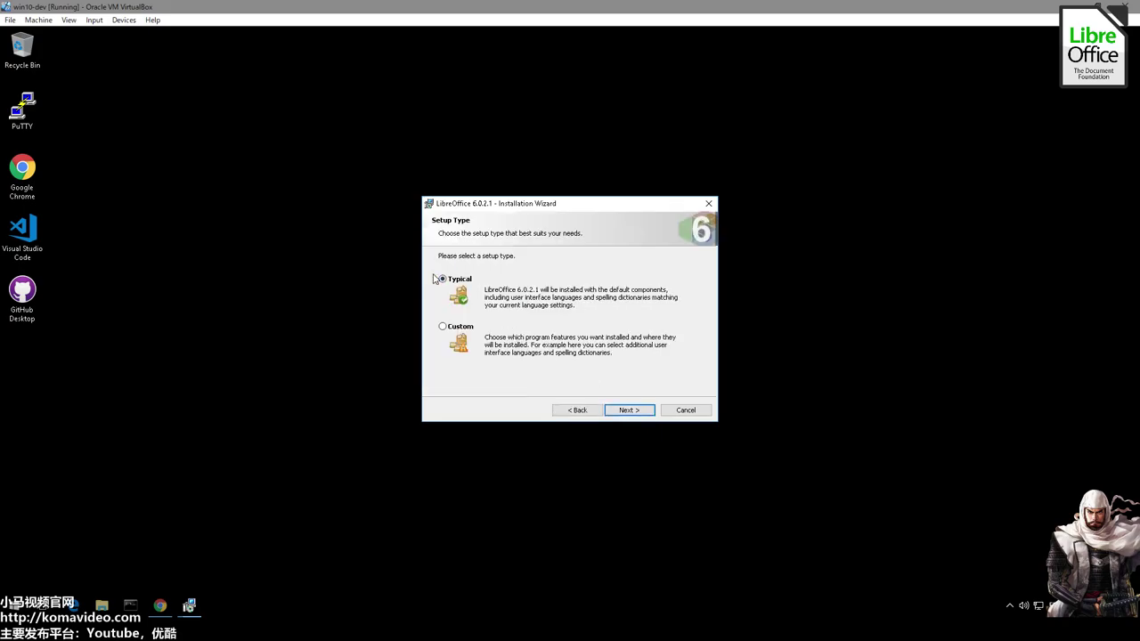
click(443, 327)
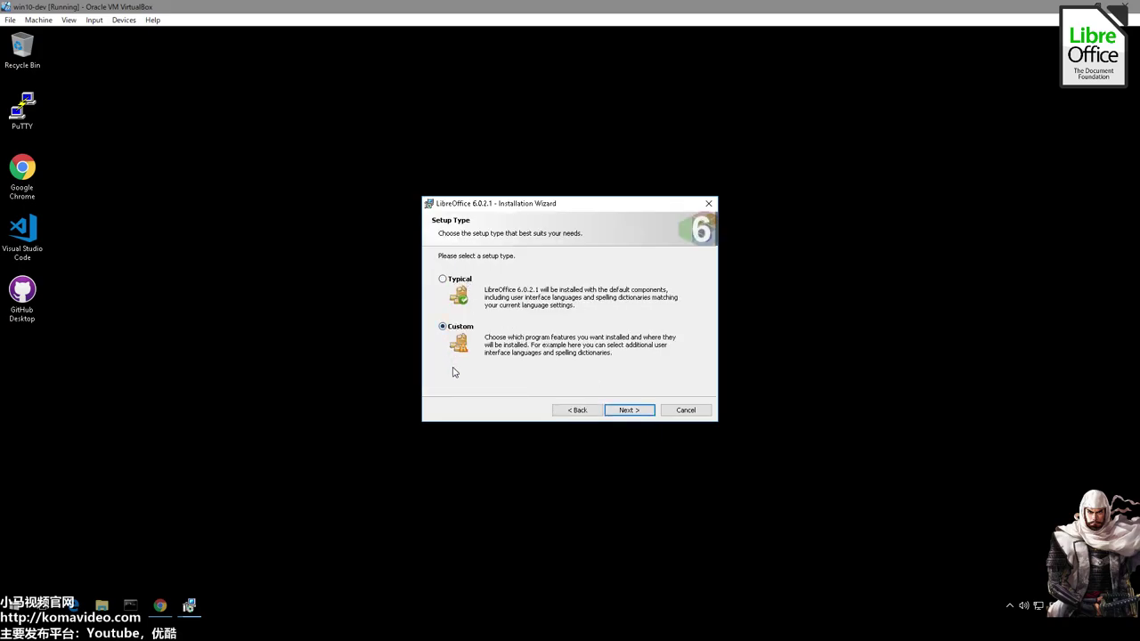
click(627, 412)
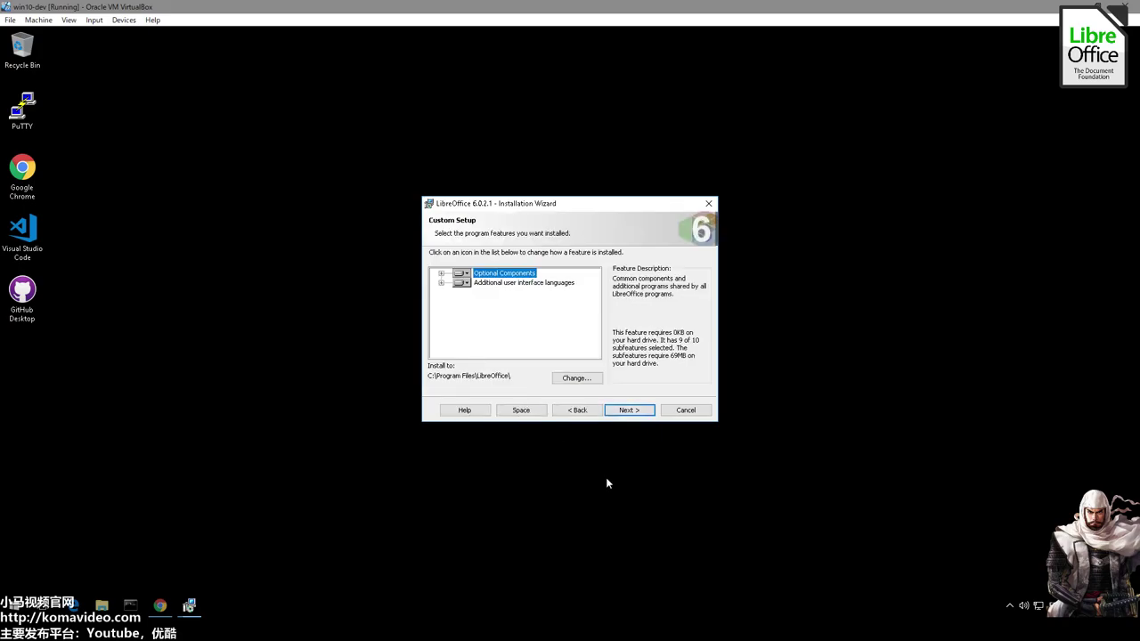
Step: Look through the features listed under Optional Components in the custom setup
click(442, 273)
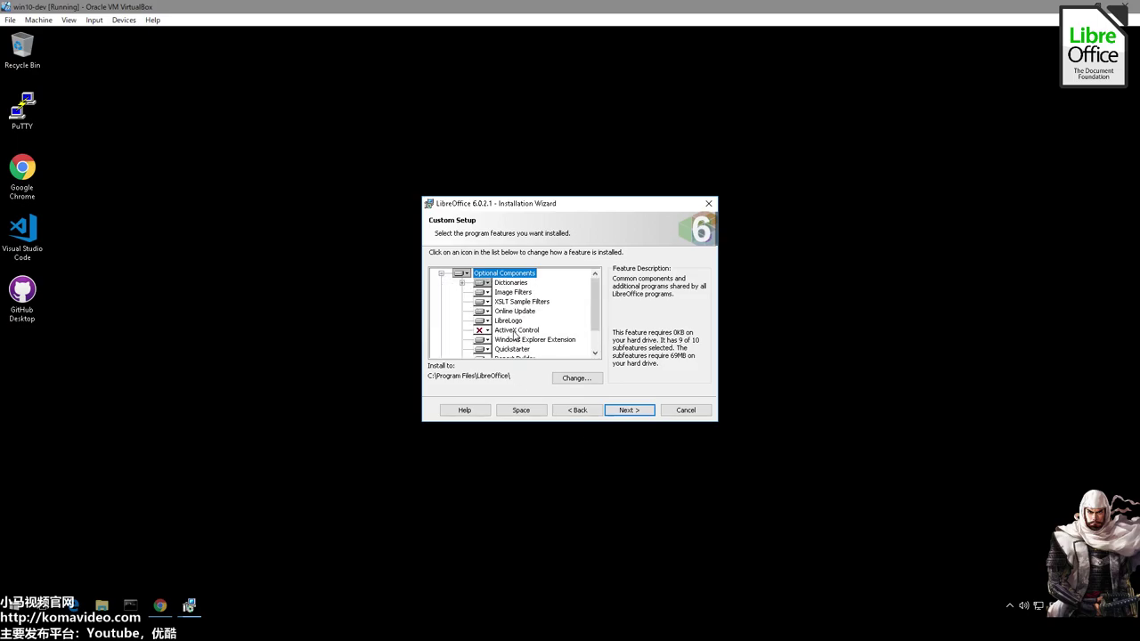
scroll(530, 333, down, 1)
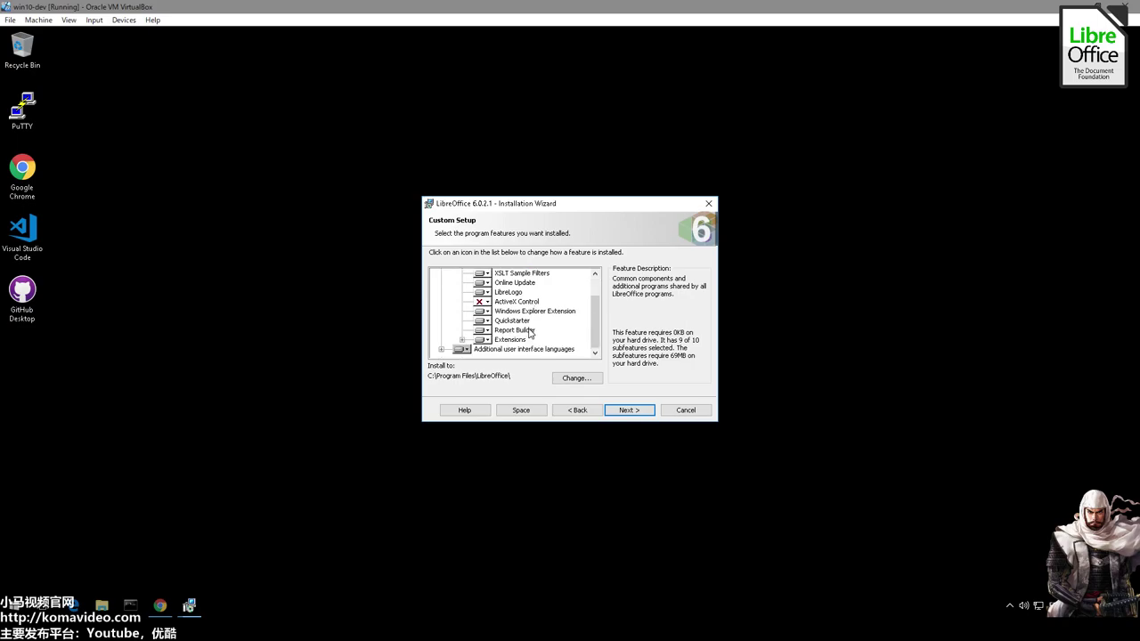
scroll(548, 337, up, 1)
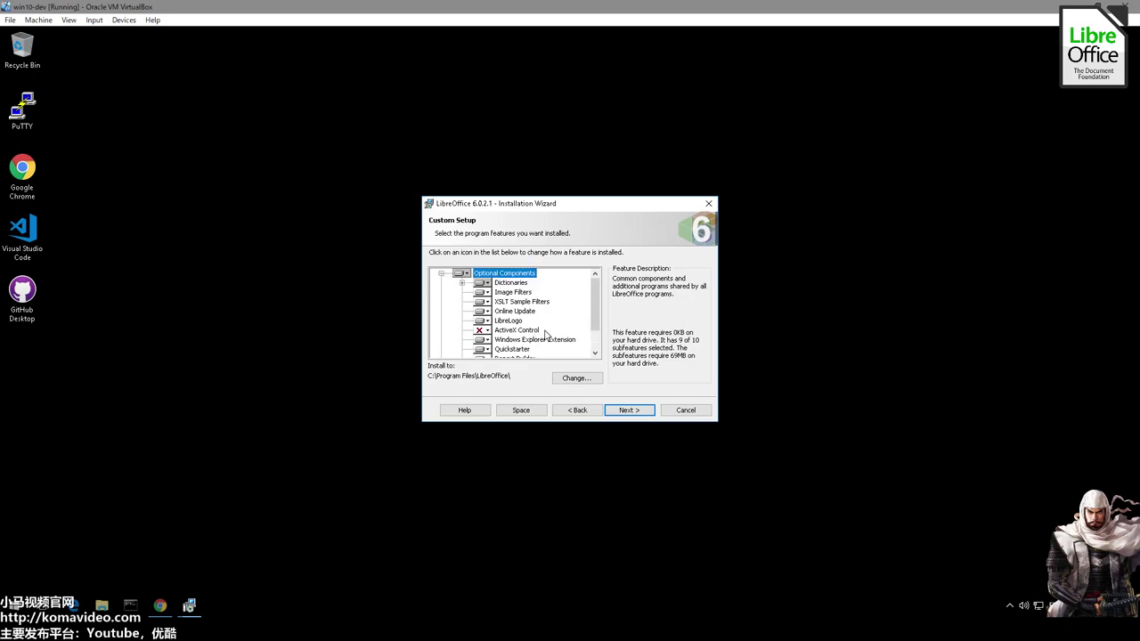
click(442, 274)
Step: Enable local installation of Chinese (simplified) and Chinese (traditional) among the additional user interface languages
click(441, 284)
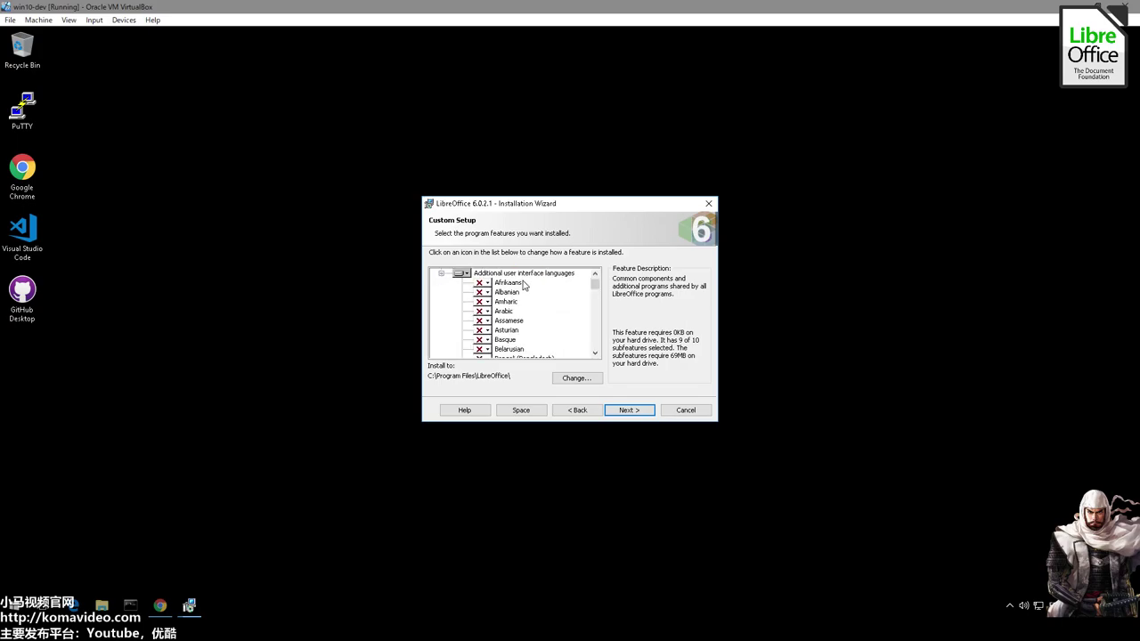
scroll(535, 300, down, 3)
scroll(535, 299, down, 1)
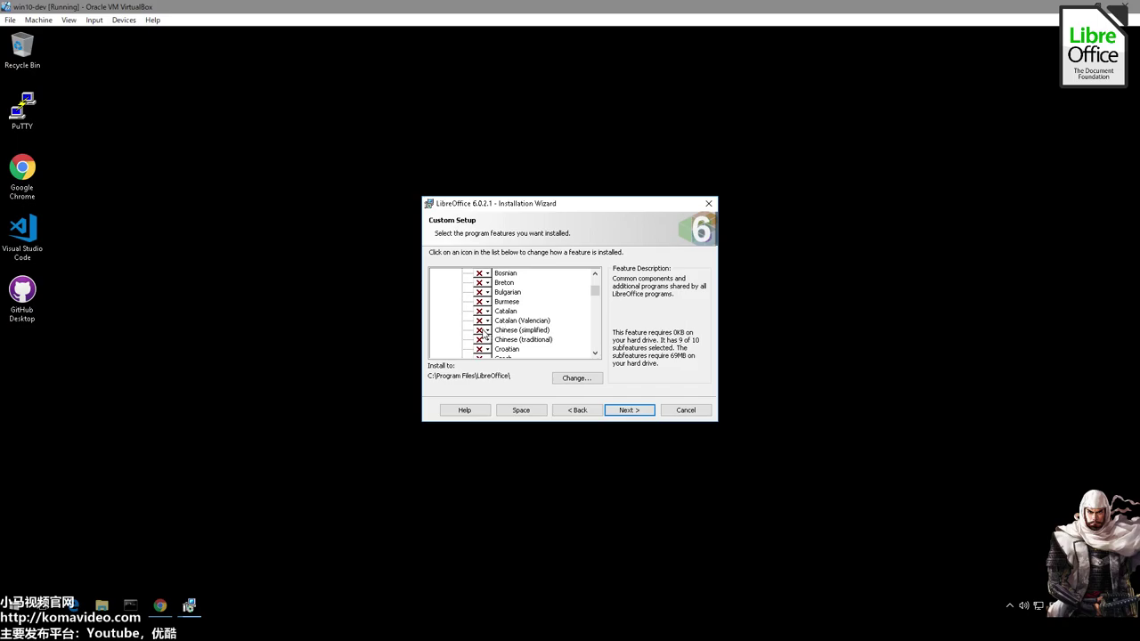
click(482, 331)
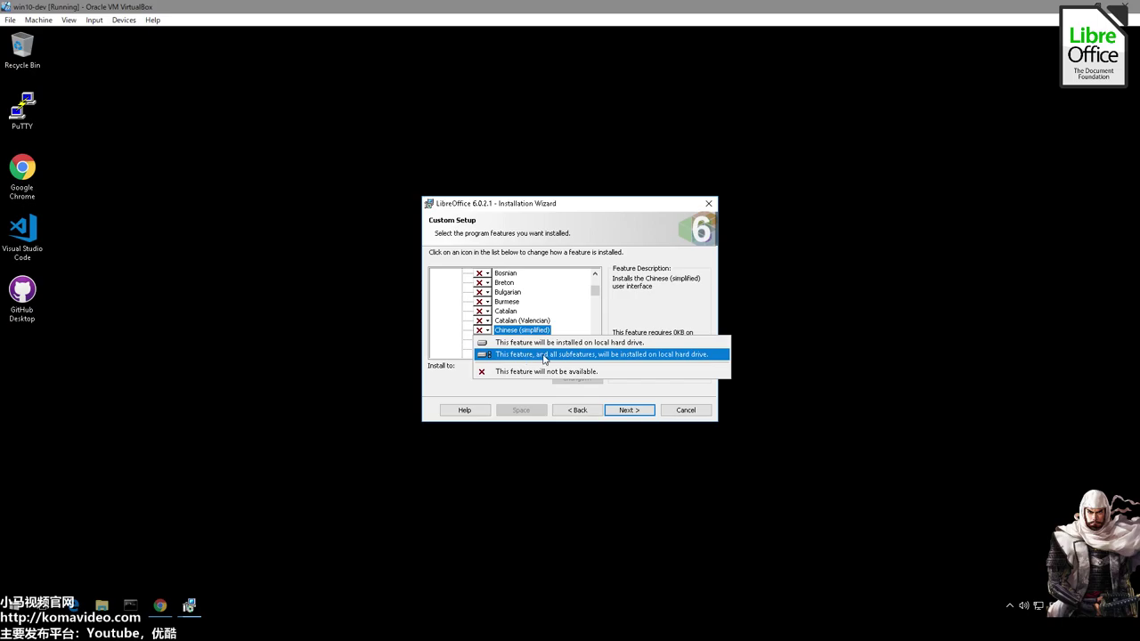
click(577, 357)
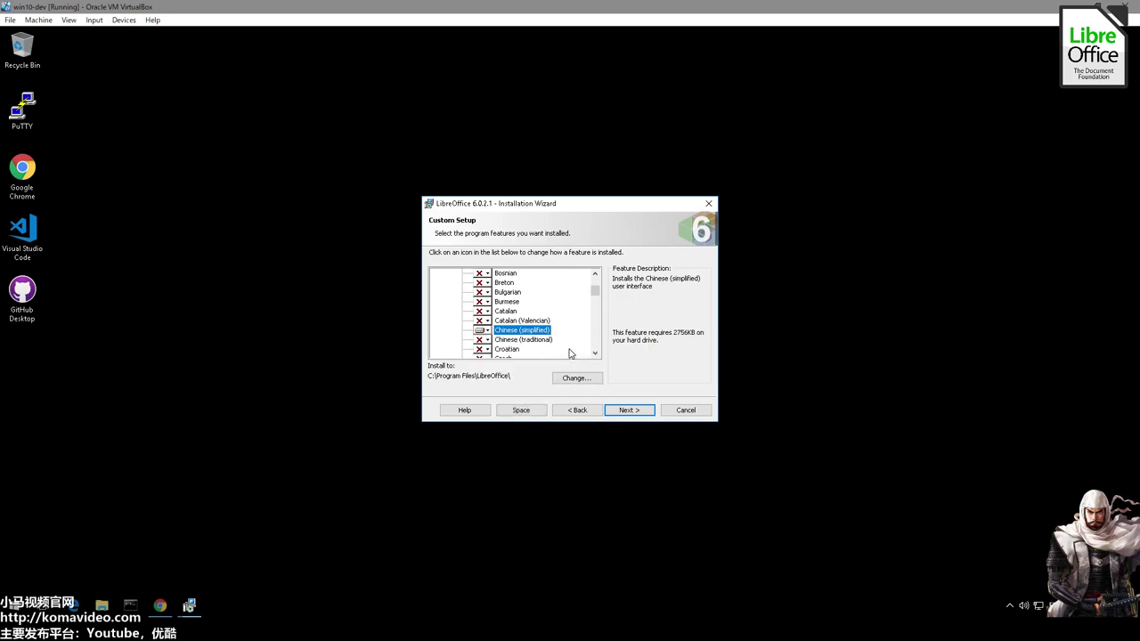
scroll(543, 348, down, 1)
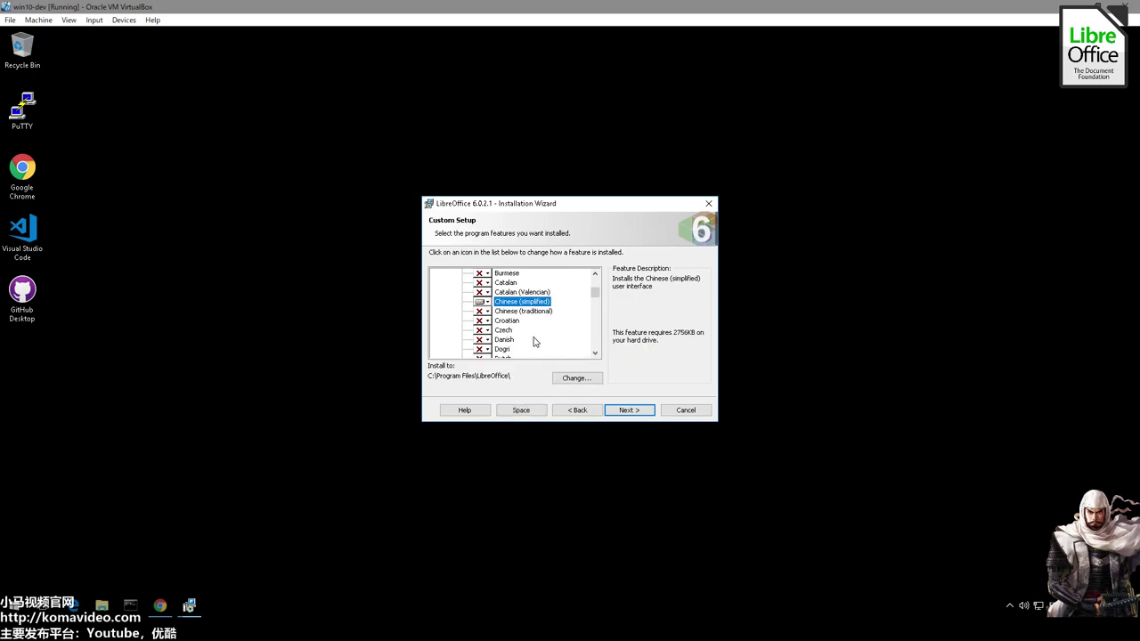
click(487, 315)
click(523, 342)
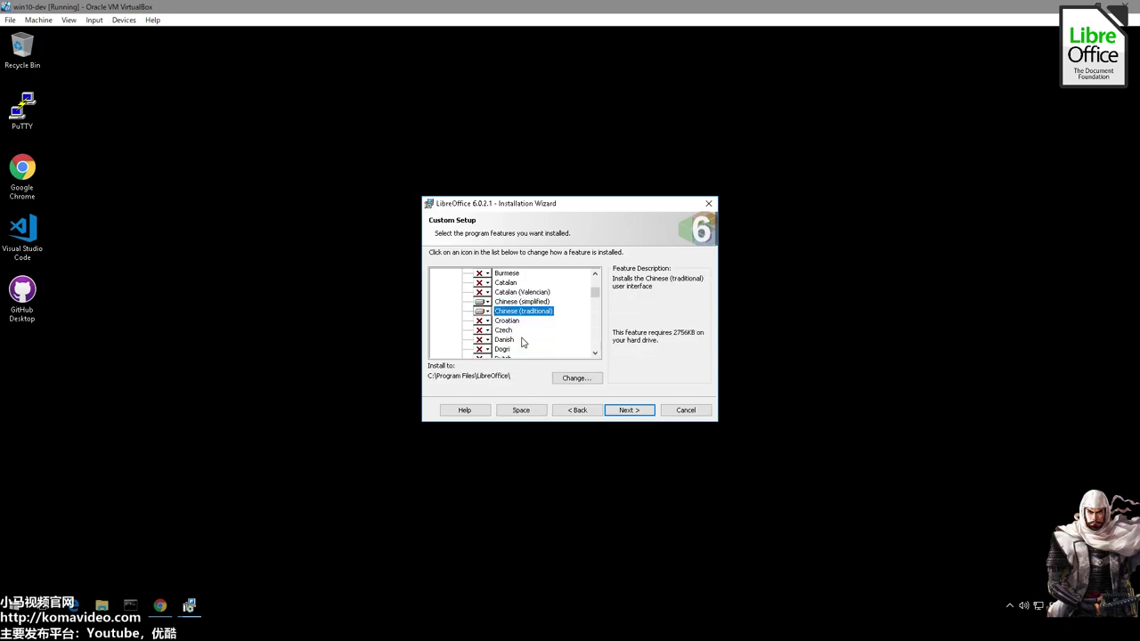
Step: Review the remaining additional user interface languages, including Japanese, through the end of the list
scroll(523, 341, down, 1)
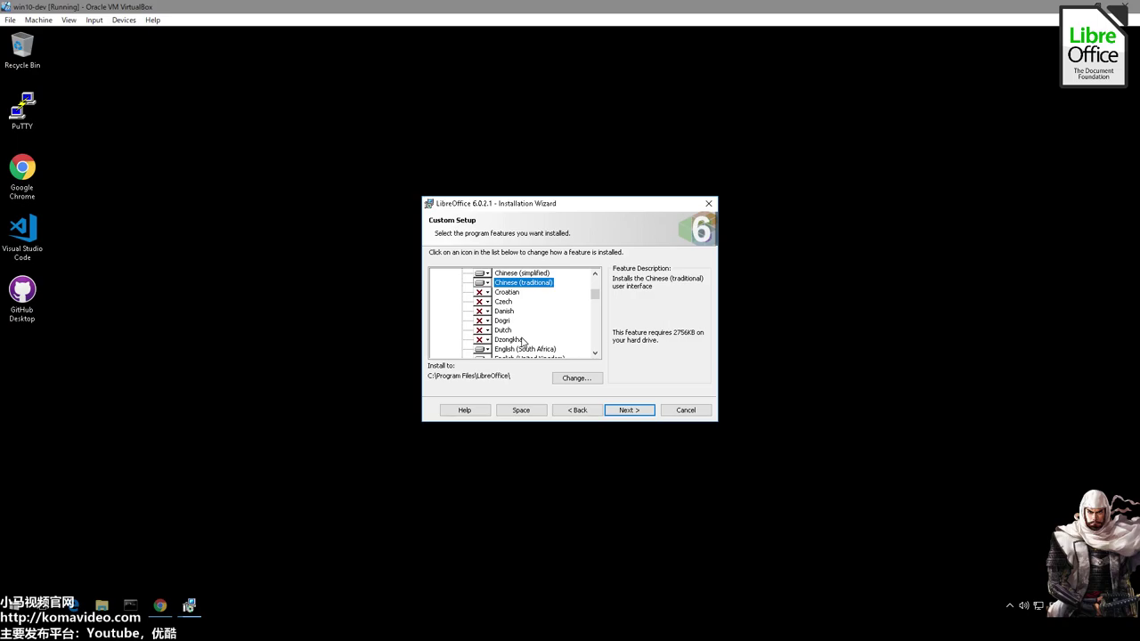
scroll(522, 342, down, 4)
scroll(534, 335, down, 5)
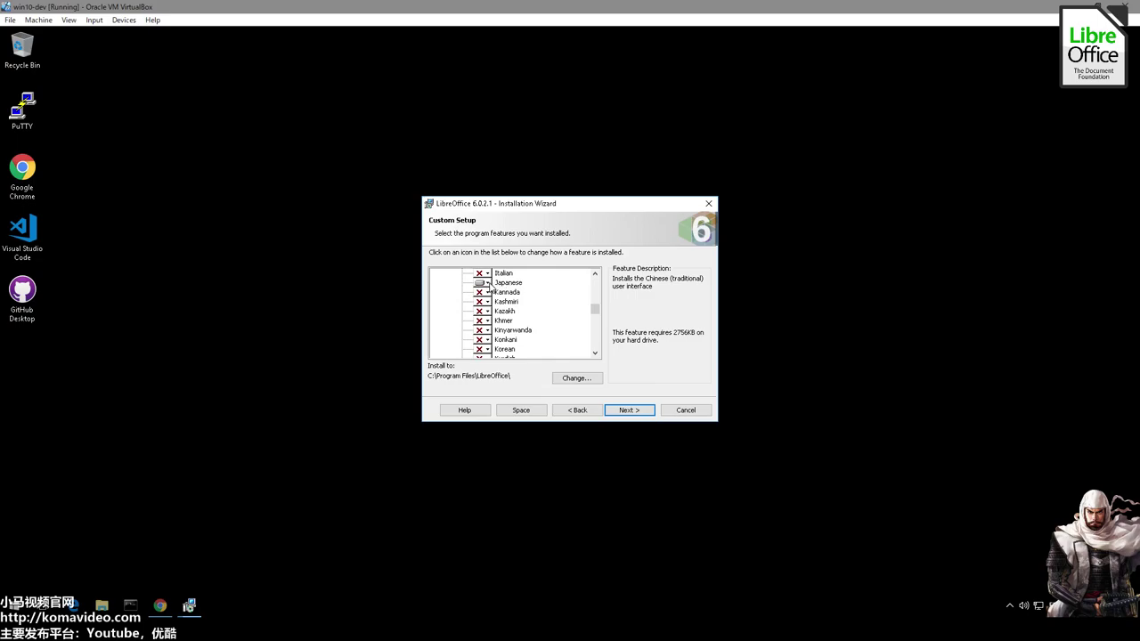
scroll(545, 322, down, 1)
scroll(544, 322, down, 7)
scroll(545, 322, down, 7)
scroll(545, 323, down, 3)
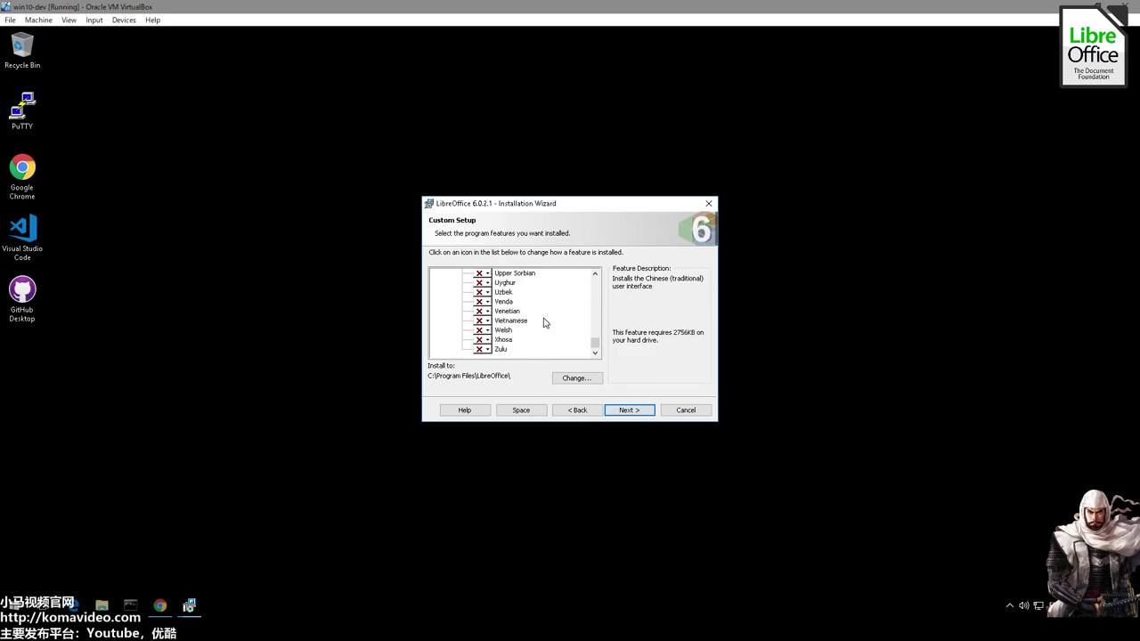
Step: Accept the custom setup and file type settings, start the installation with a desktop start link, and authorize the installer's device changes
click(626, 409)
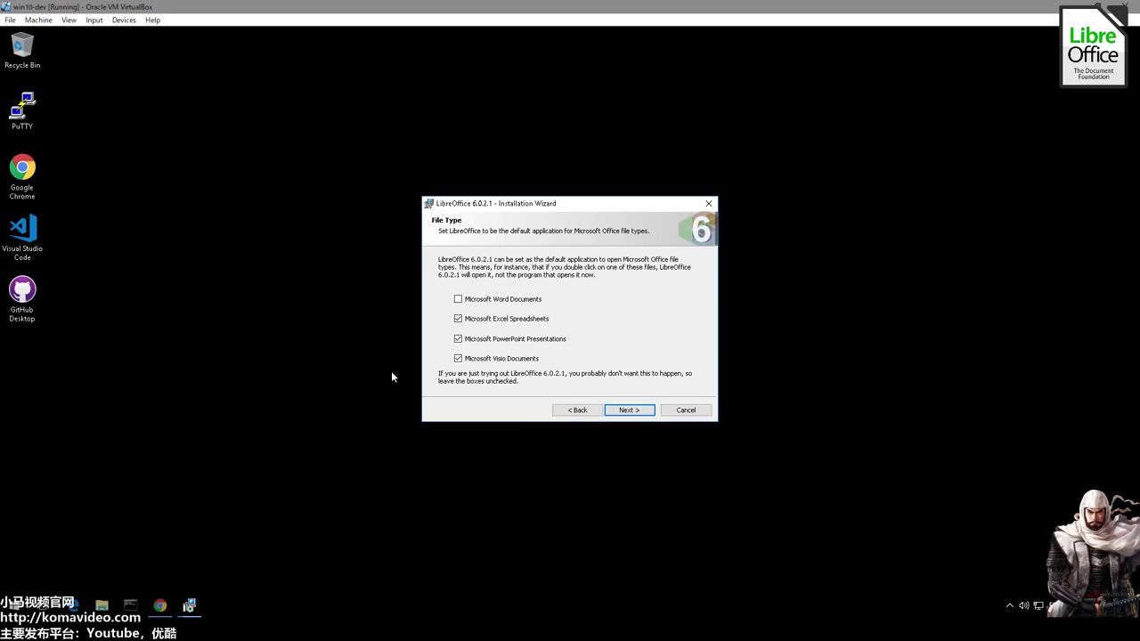
click(630, 411)
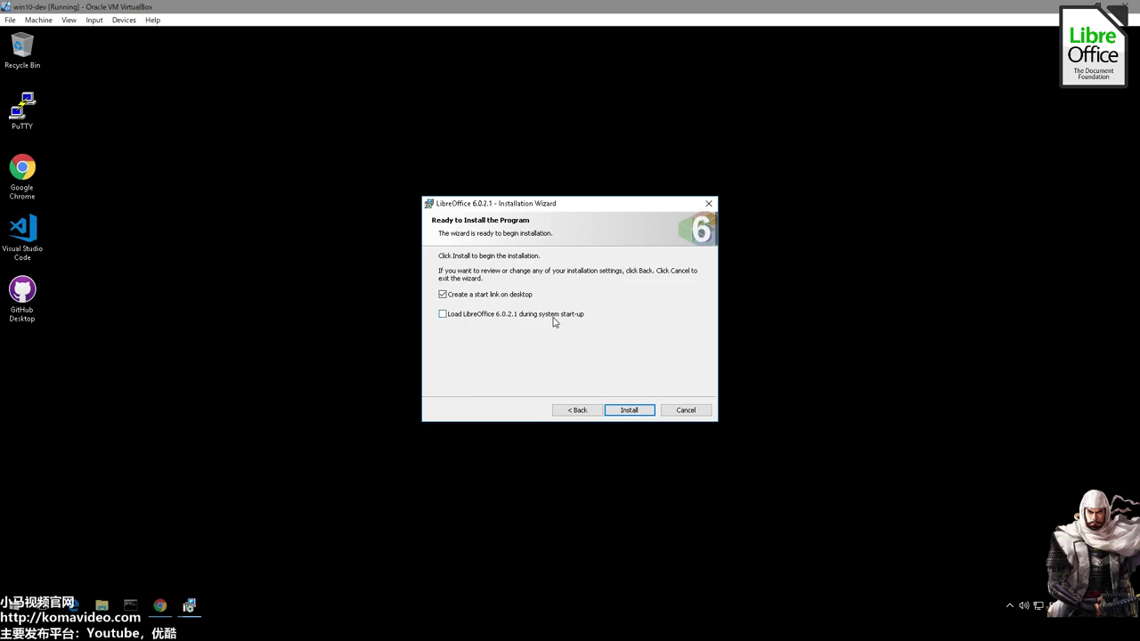
click(634, 409)
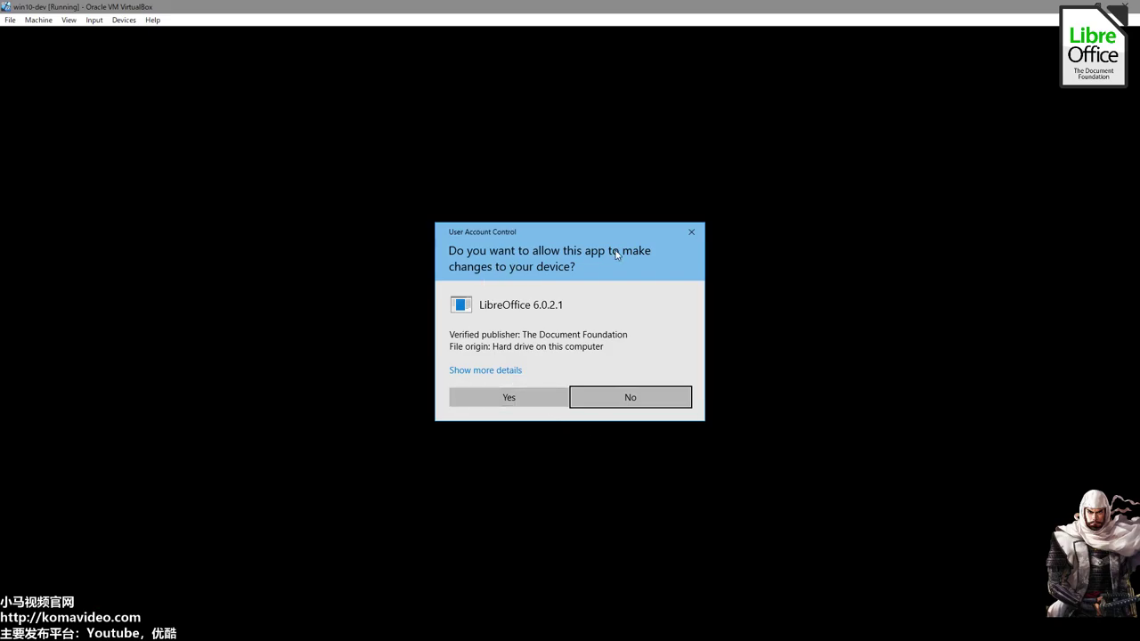
click(514, 396)
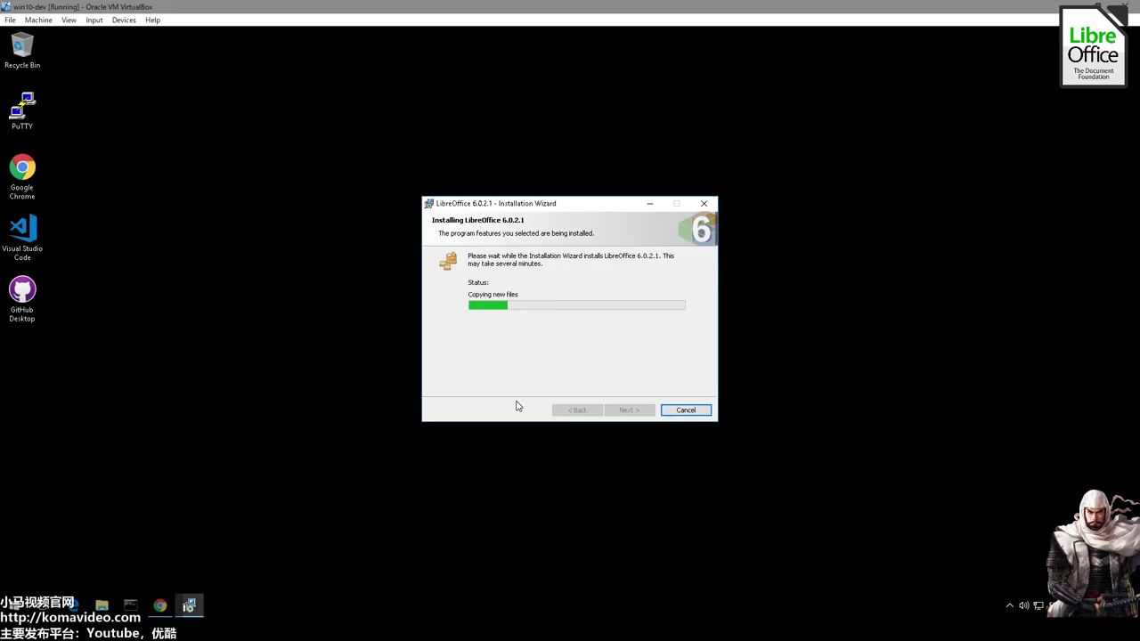
Step: Check the size of LibreOffice_6.0.2_Win_x64.msi in its file properties, moving the installation wizard out of the way
drag(582, 203, 971, 247)
click(572, 227)
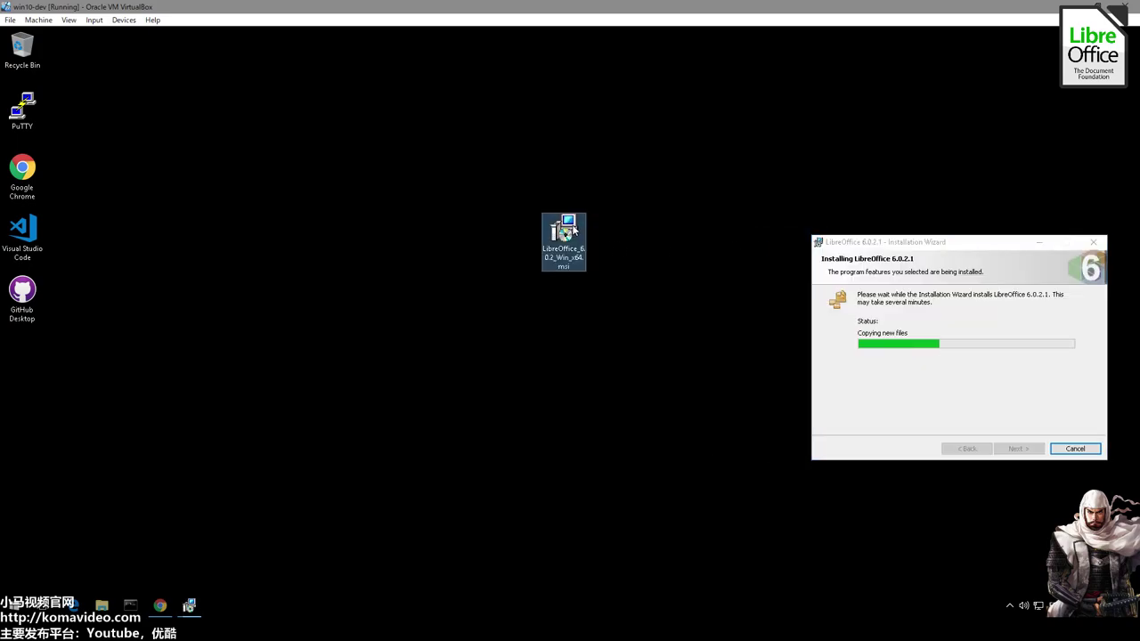
right_click(571, 226)
click(589, 521)
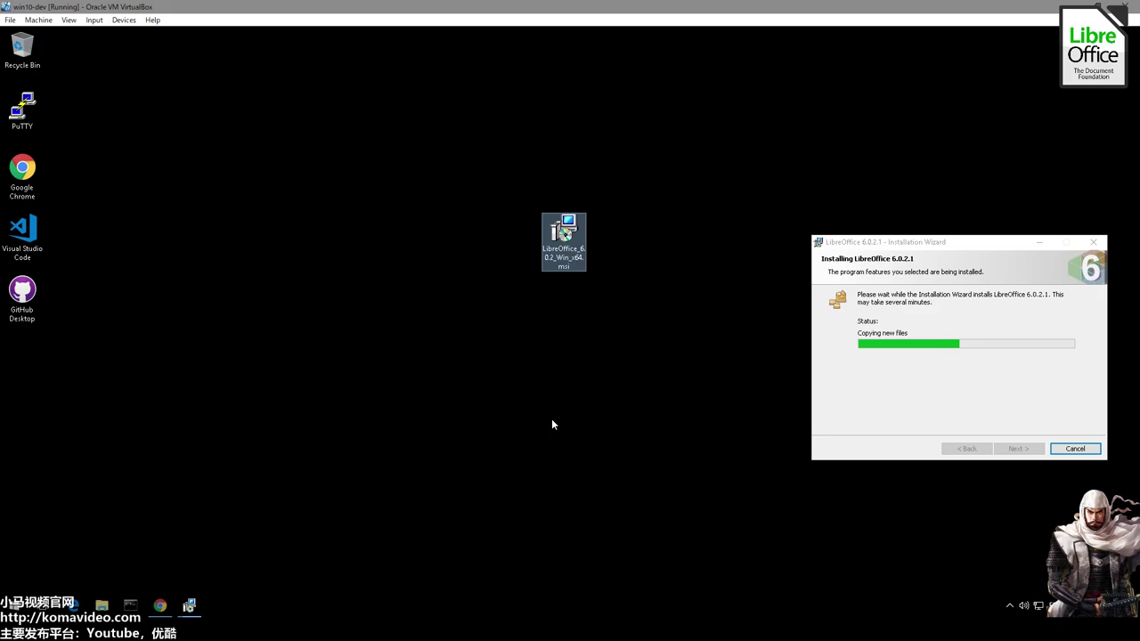
key(alt+Return)
click(908, 243)
drag(753, 235, 297, 112)
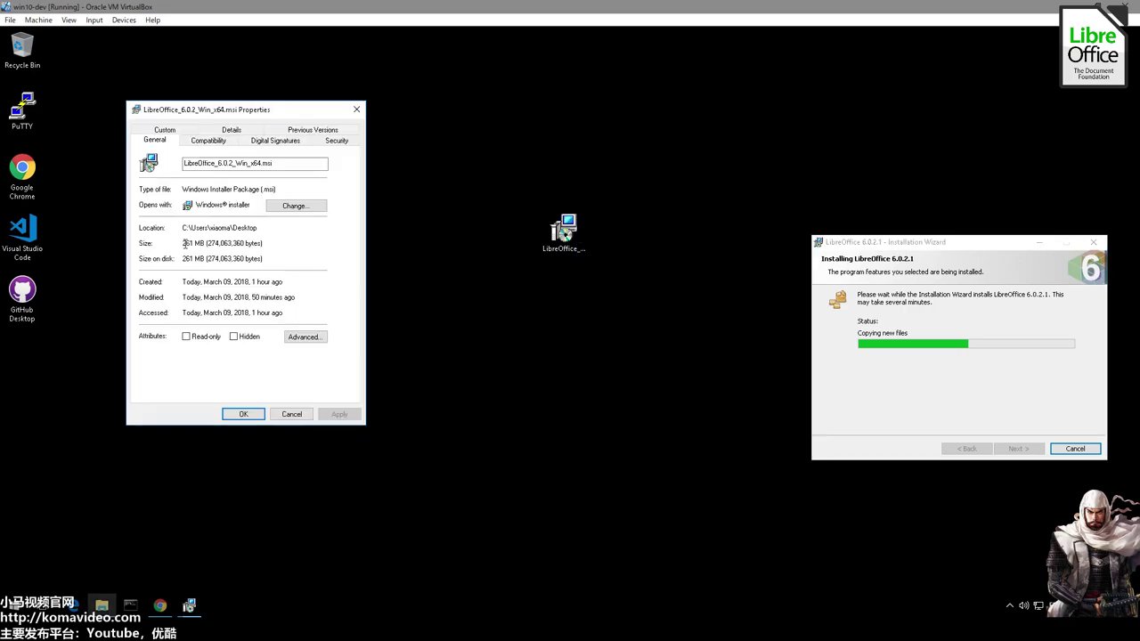
click(291, 412)
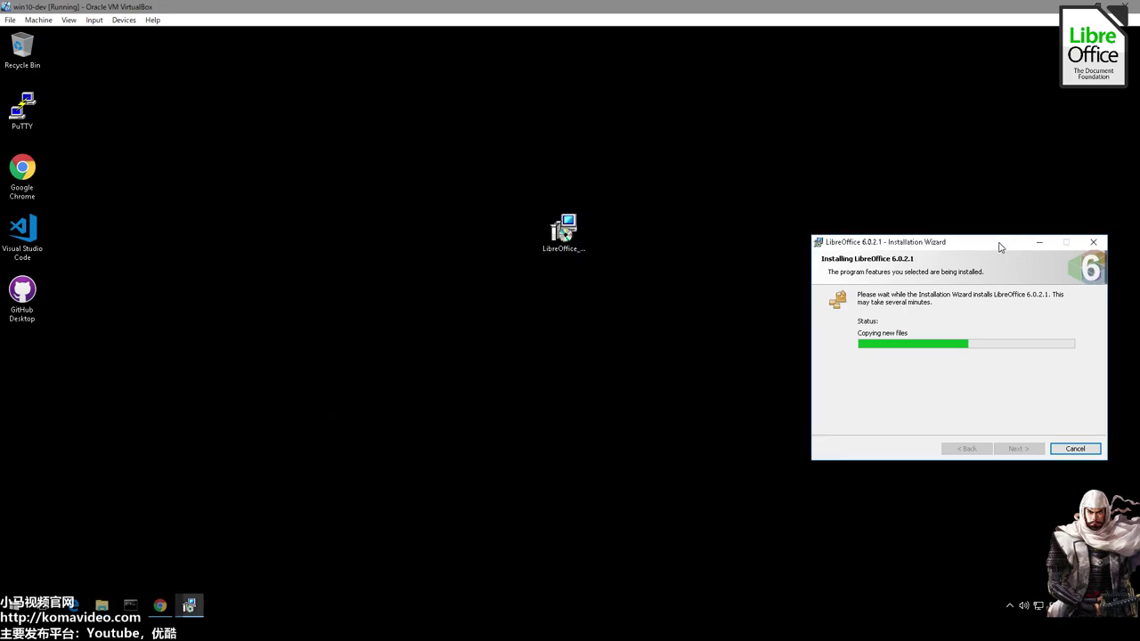
Step: Allow VC_redist.x64.exe to make changes to the device and finish the LibreOffice installation wizard
drag(979, 241, 523, 140)
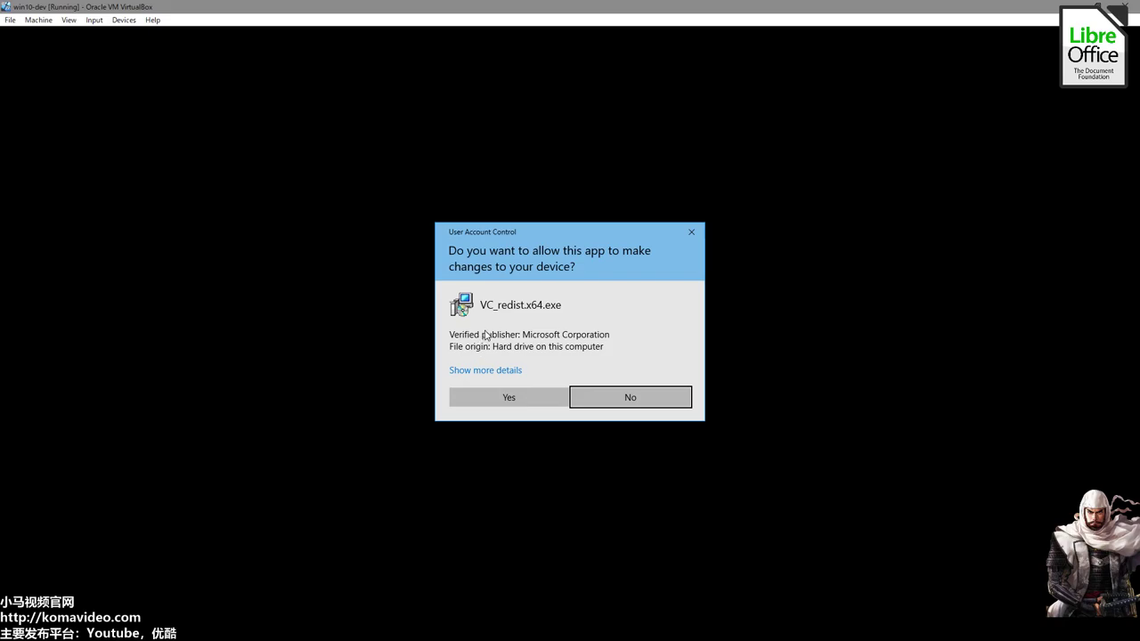
click(529, 398)
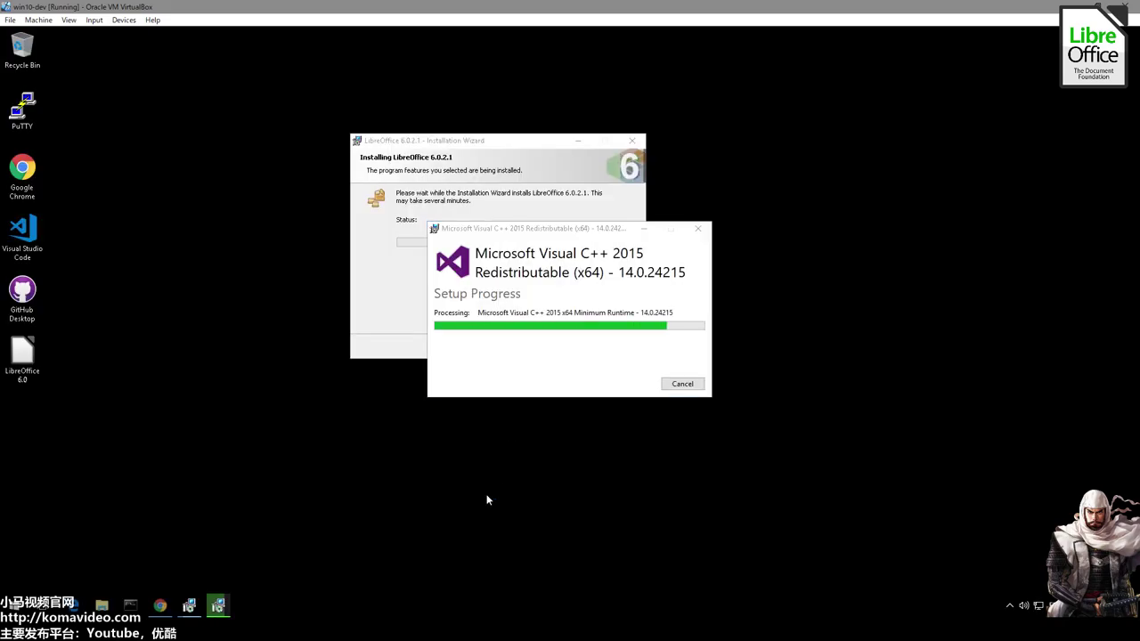
click(554, 348)
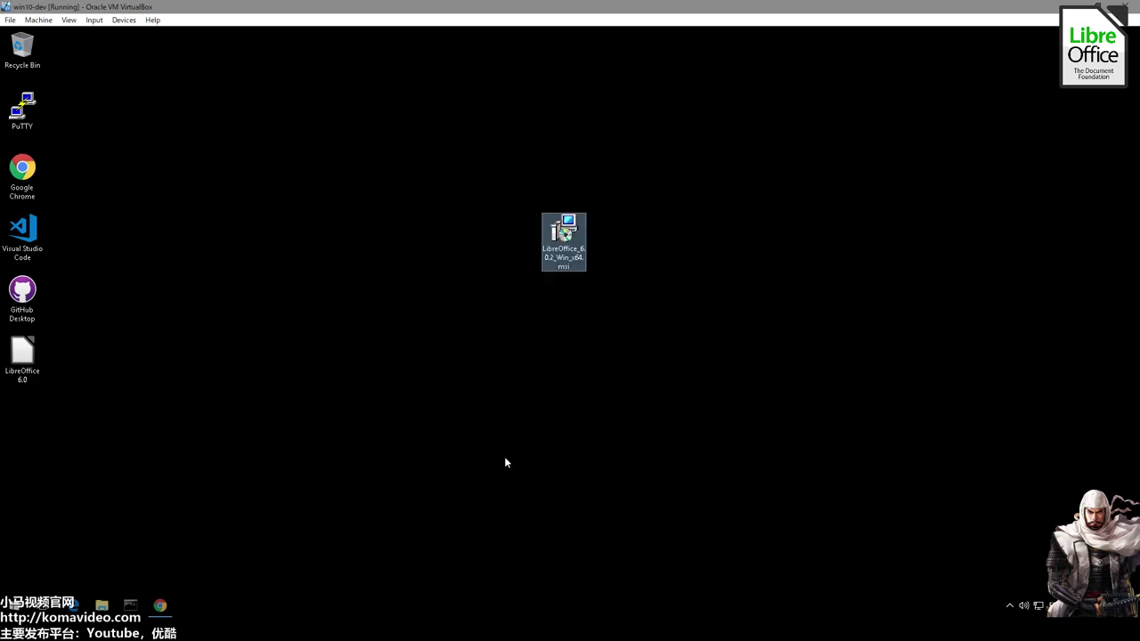
Step: Launch LibreOffice 6.0 from its desktop shortcut
click(503, 454)
click(24, 360)
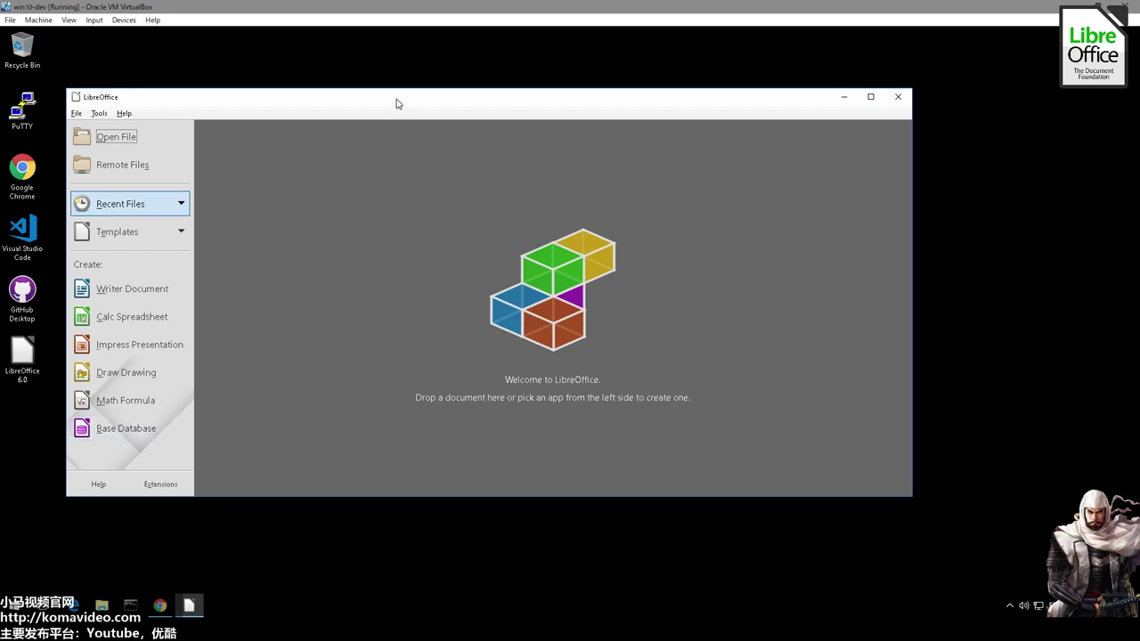
Step: Maximize the LibreOffice window, create a Writer document and enter the lines Jkdlff, adsf, adf, dasasd and fasdfasf
double_click(398, 104)
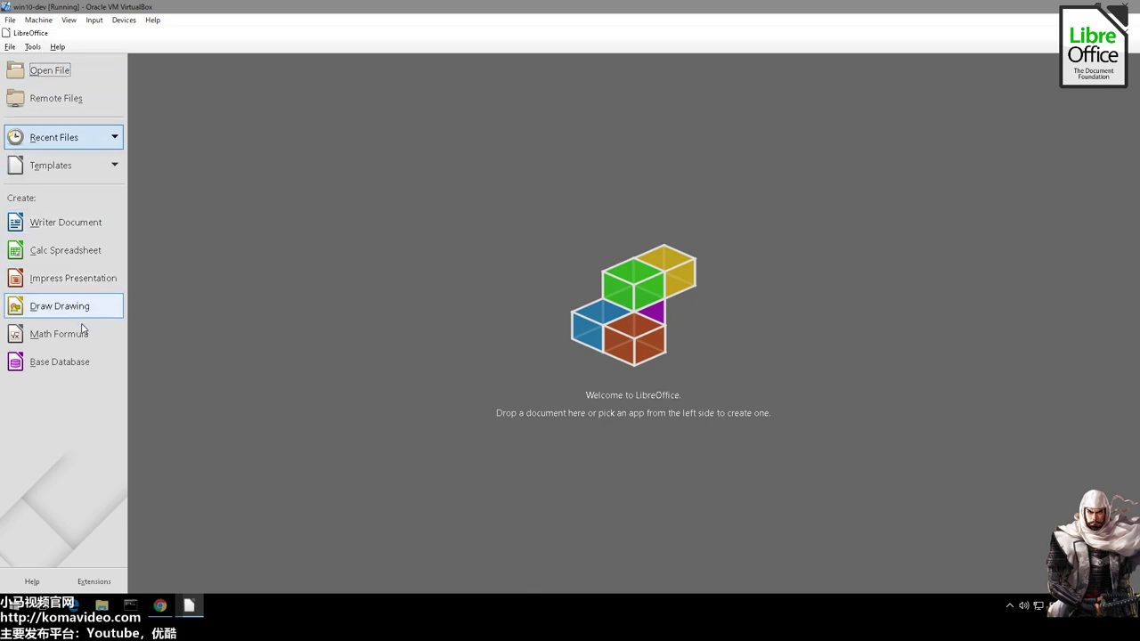
click(68, 229)
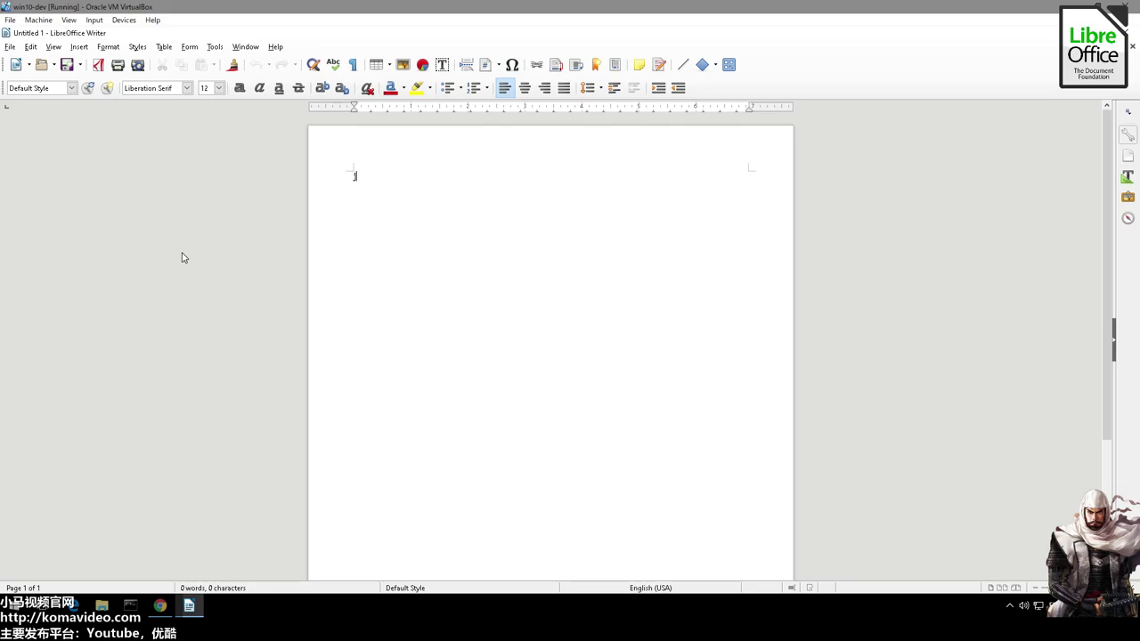
text(Jkdlff adsf adf dasasd fasdfasf)
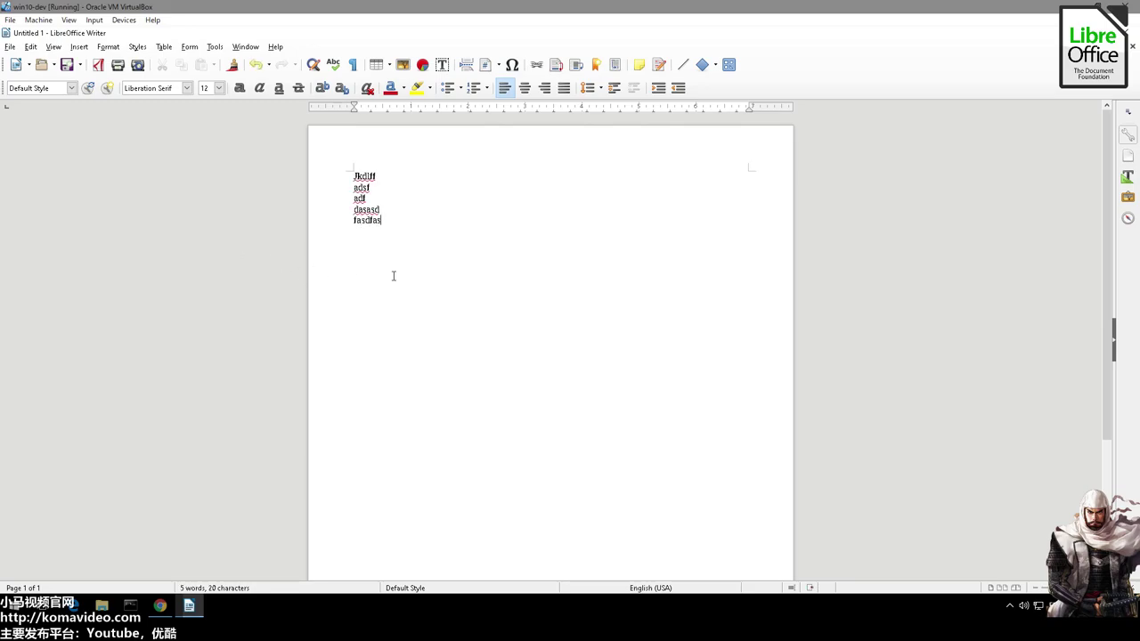
Step: Add the line "This is a Sample." below the filler lines, separated by two blank lines
key(Return)
key(Return)
key(Return)
text(This is a Sample.)
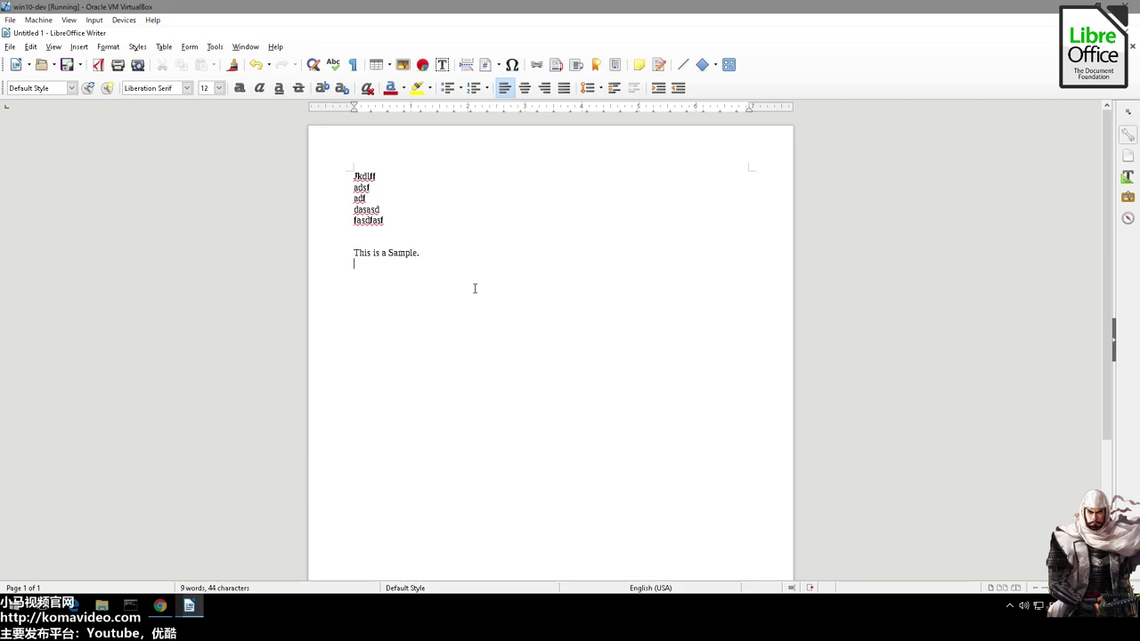
Step: Format all the text in the document with the Meiryo font at size 16
drag(464, 300, 321, 145)
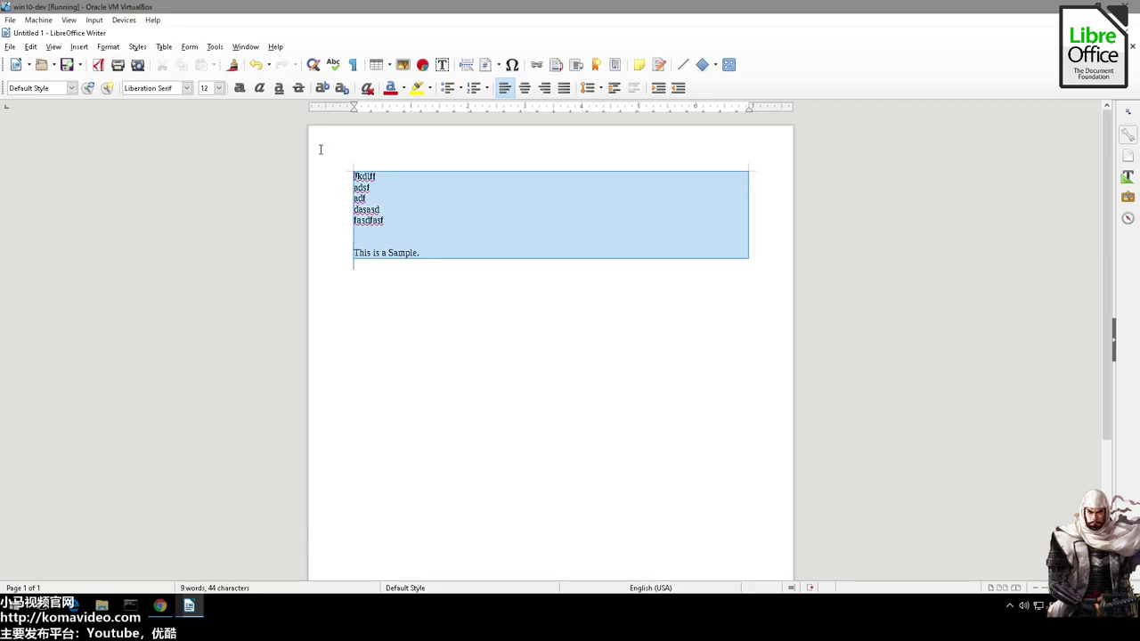
click(187, 87)
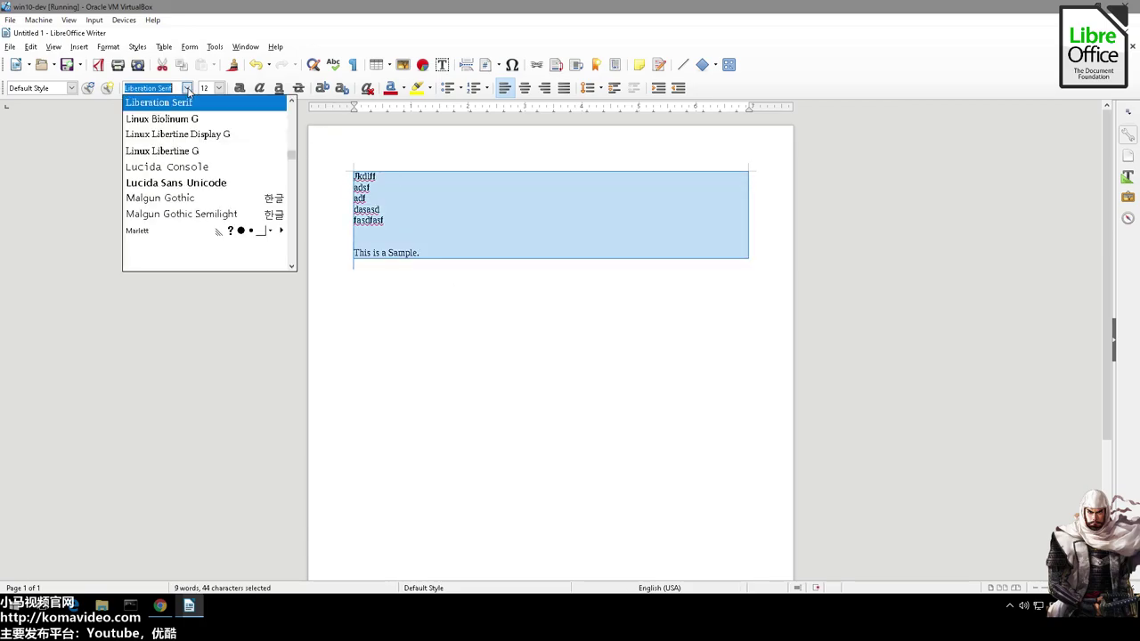
scroll(239, 229, down, 2)
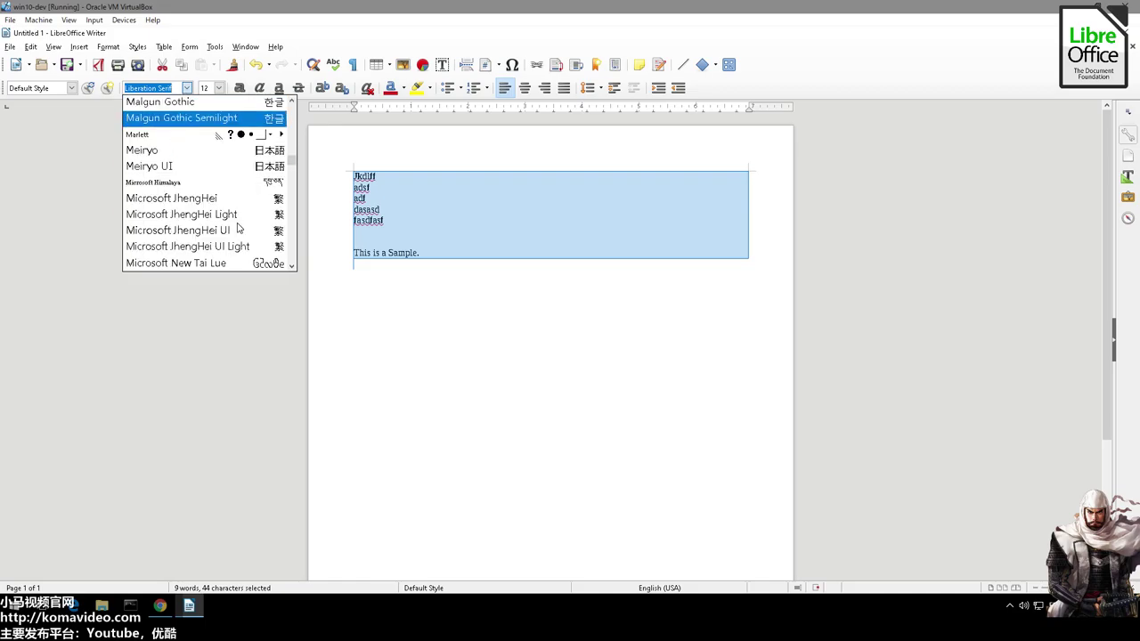
click(210, 151)
click(219, 88)
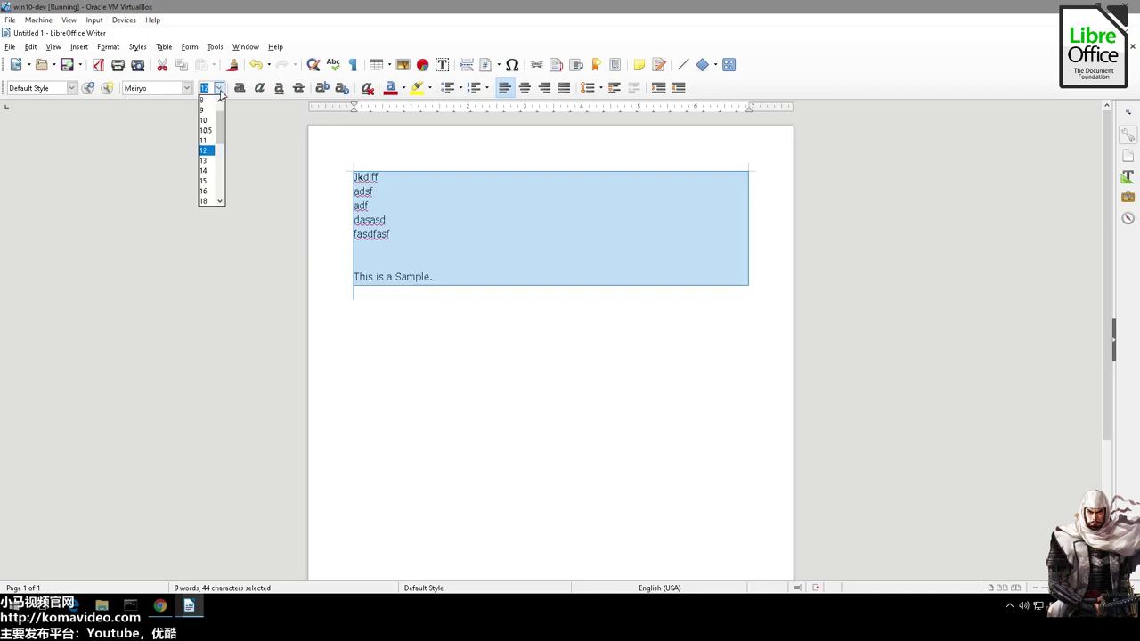
click(204, 192)
click(453, 418)
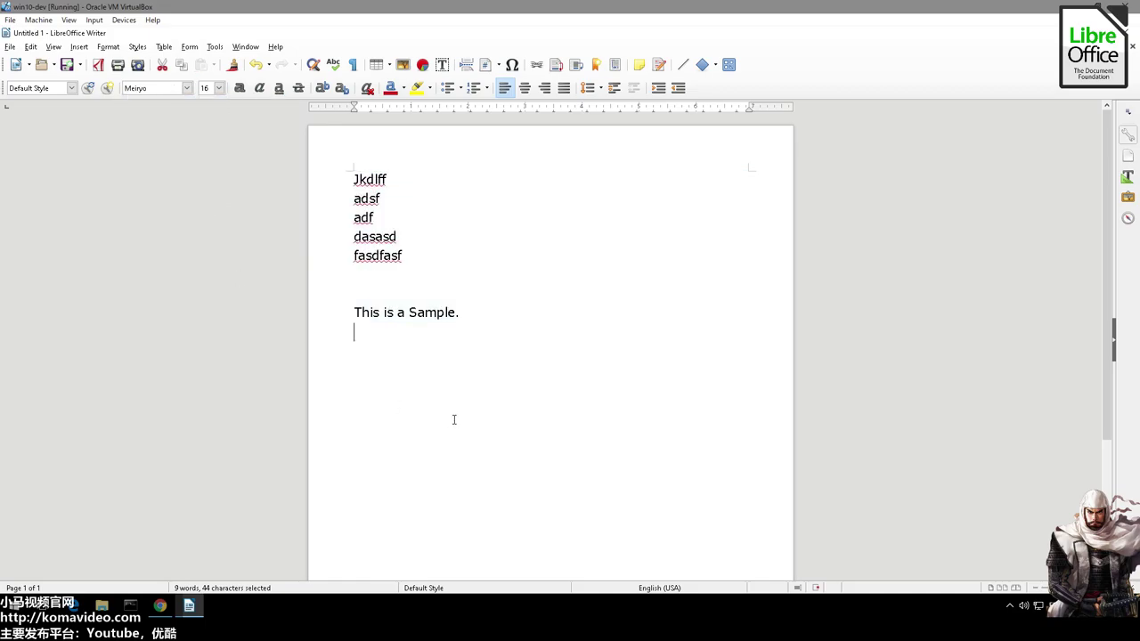
Step: Look through the available fonts and set the font at the empty last line to SimSun
click(187, 88)
scroll(214, 178, down, 3)
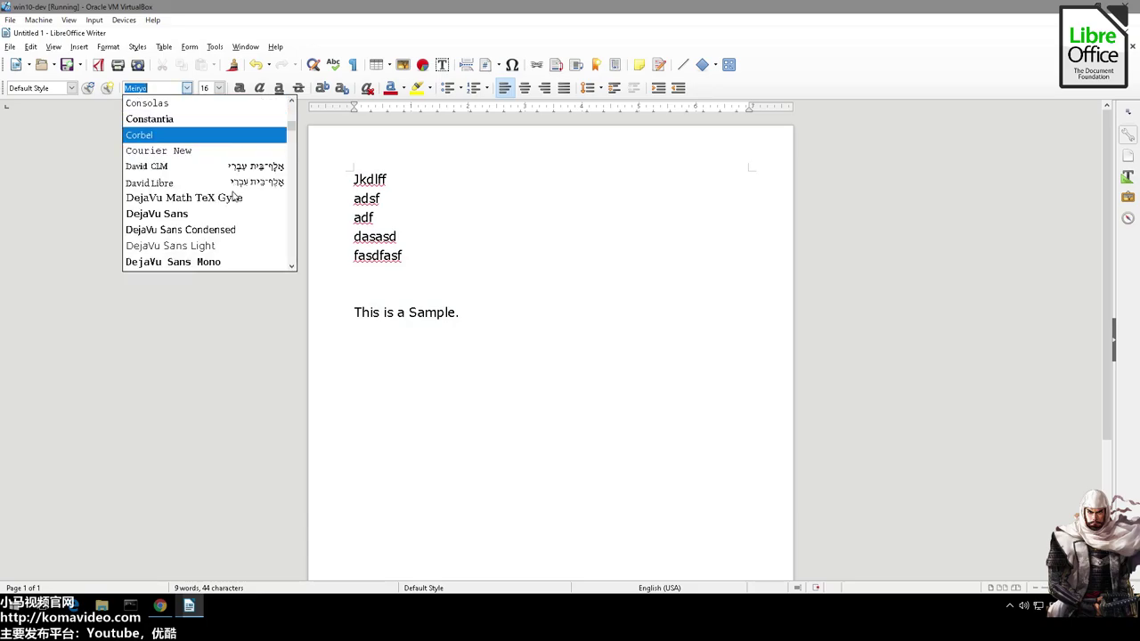
scroll(233, 194, down, 5)
scroll(233, 196, down, 10)
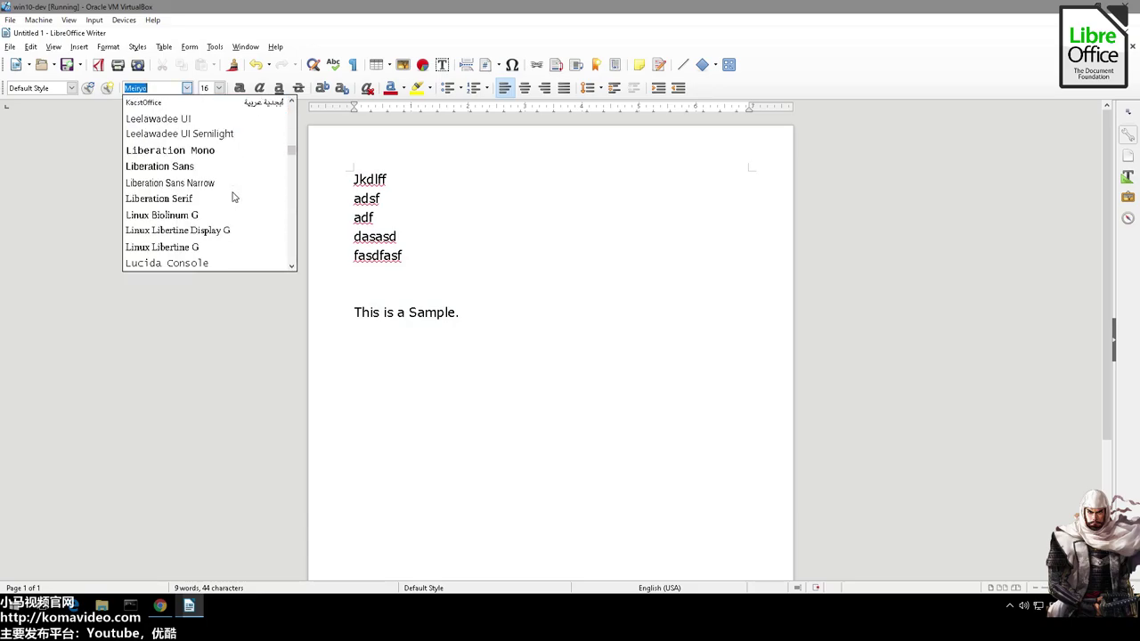
scroll(235, 197, down, 1)
scroll(233, 197, down, 3)
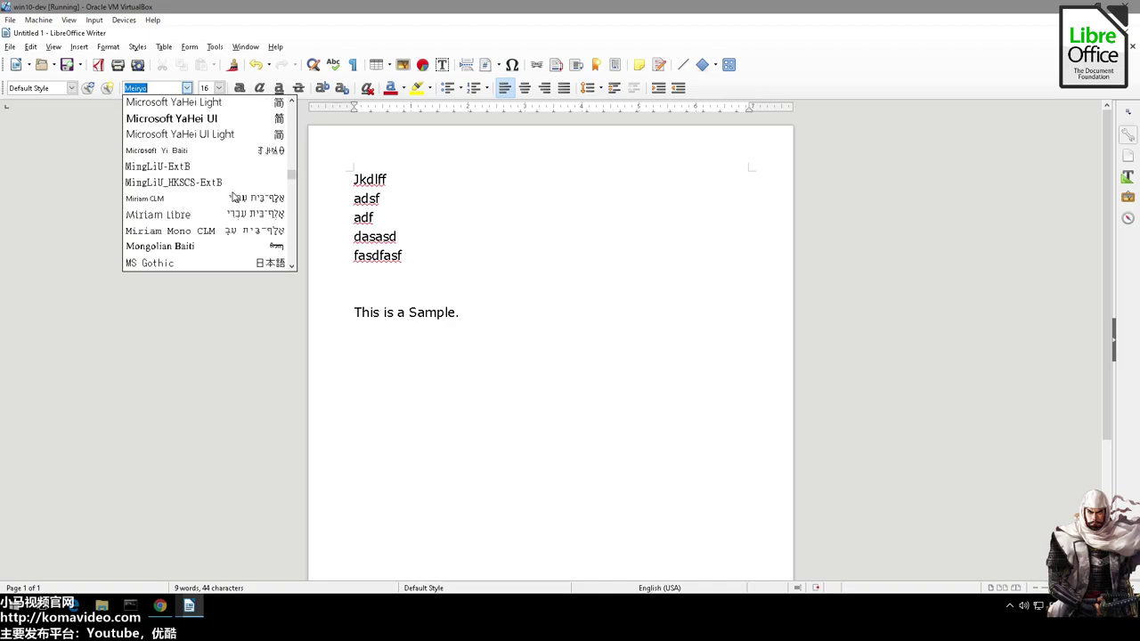
scroll(233, 197, up, 2)
scroll(233, 197, down, 2)
scroll(234, 197, down, 6)
scroll(233, 196, down, 12)
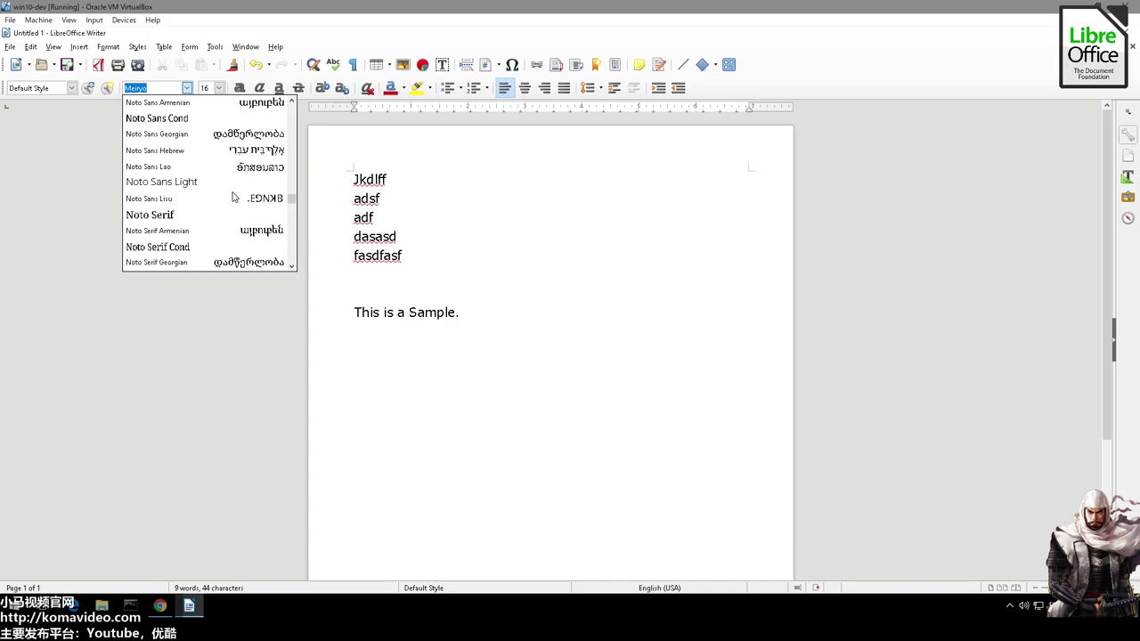
scroll(232, 197, down, 13)
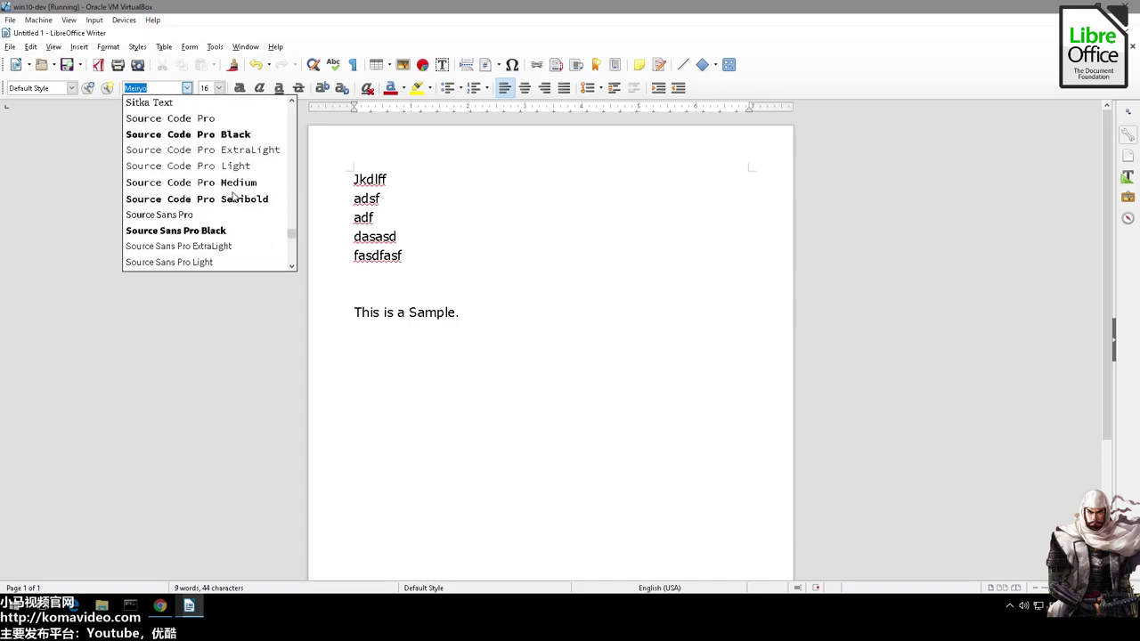
scroll(232, 196, down, 3)
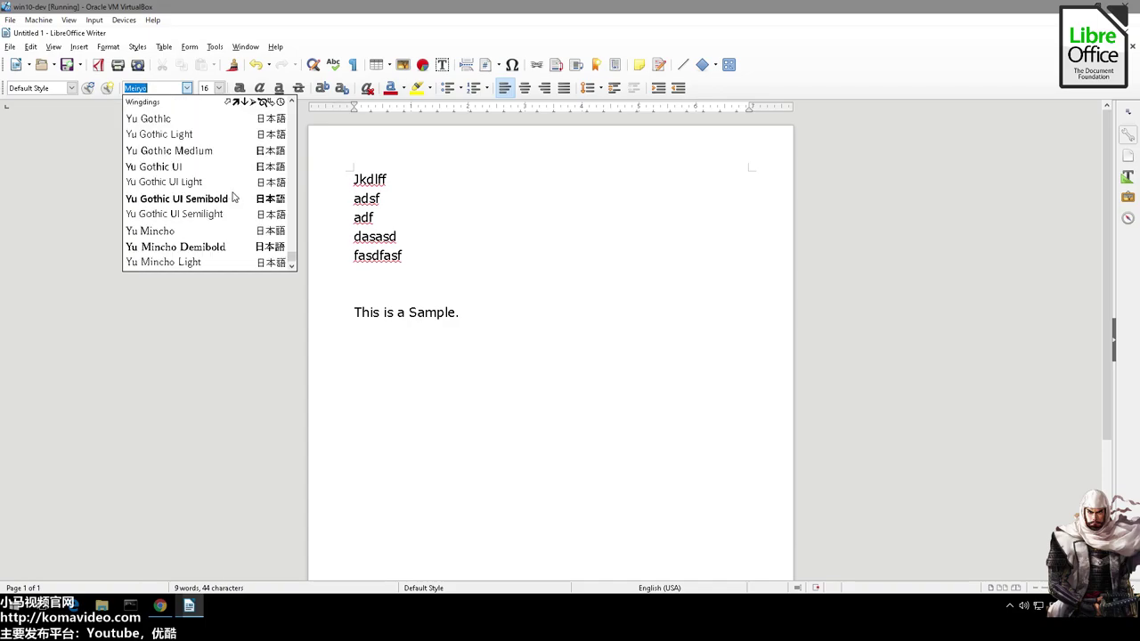
scroll(232, 197, up, 12)
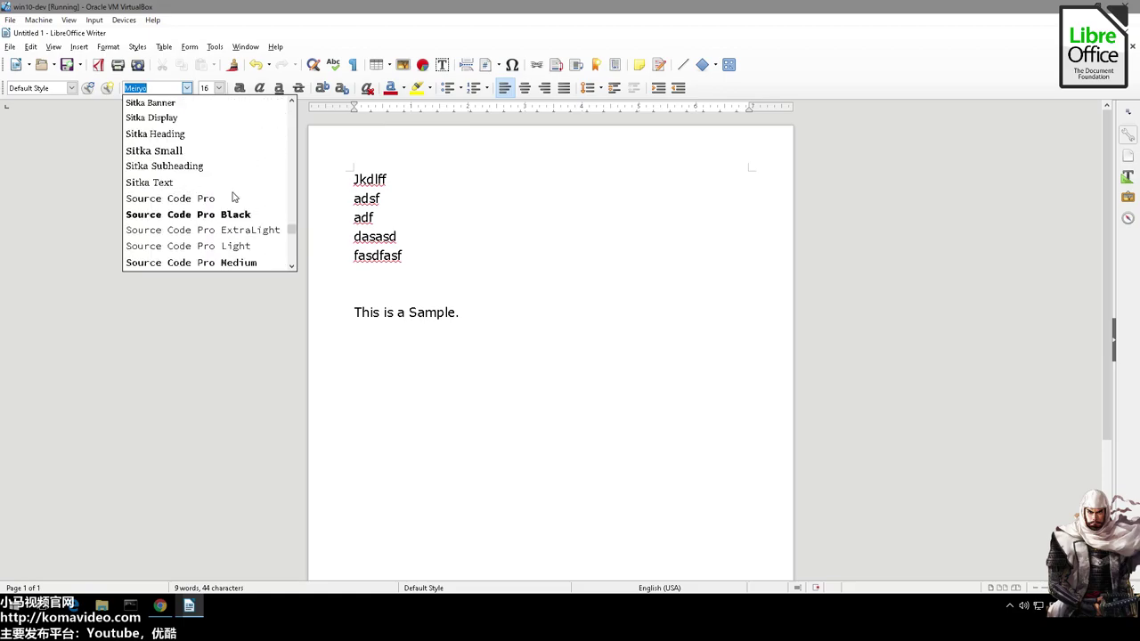
scroll(232, 197, up, 3)
click(151, 117)
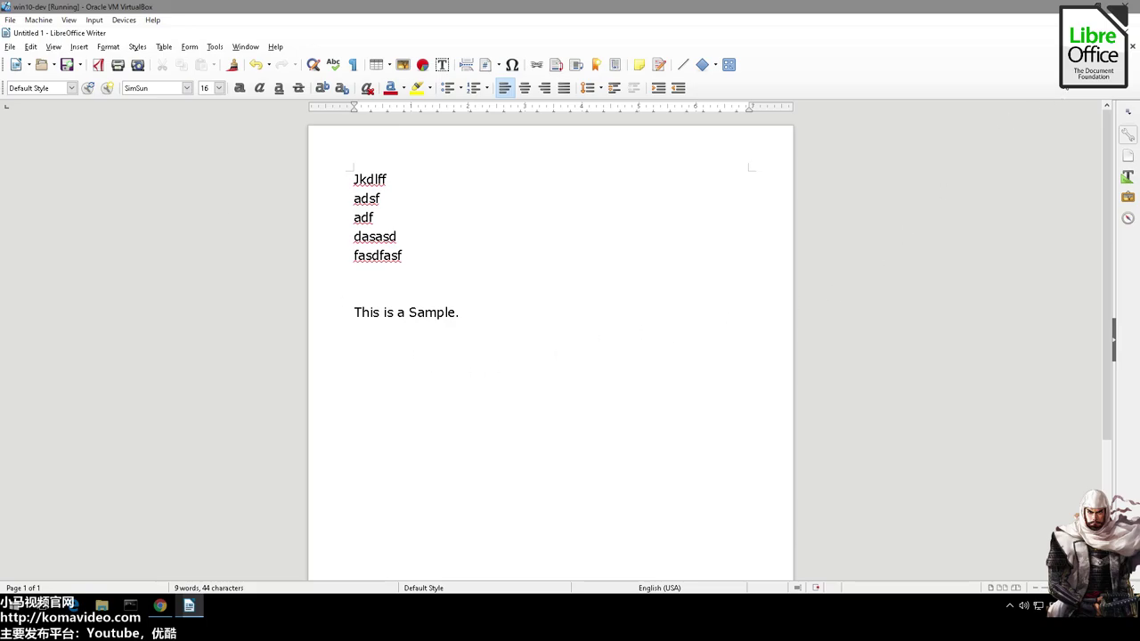
Step: Close the text document without saving and relaunch LibreOffice 6.0 from its desktop shortcut
click(1129, 32)
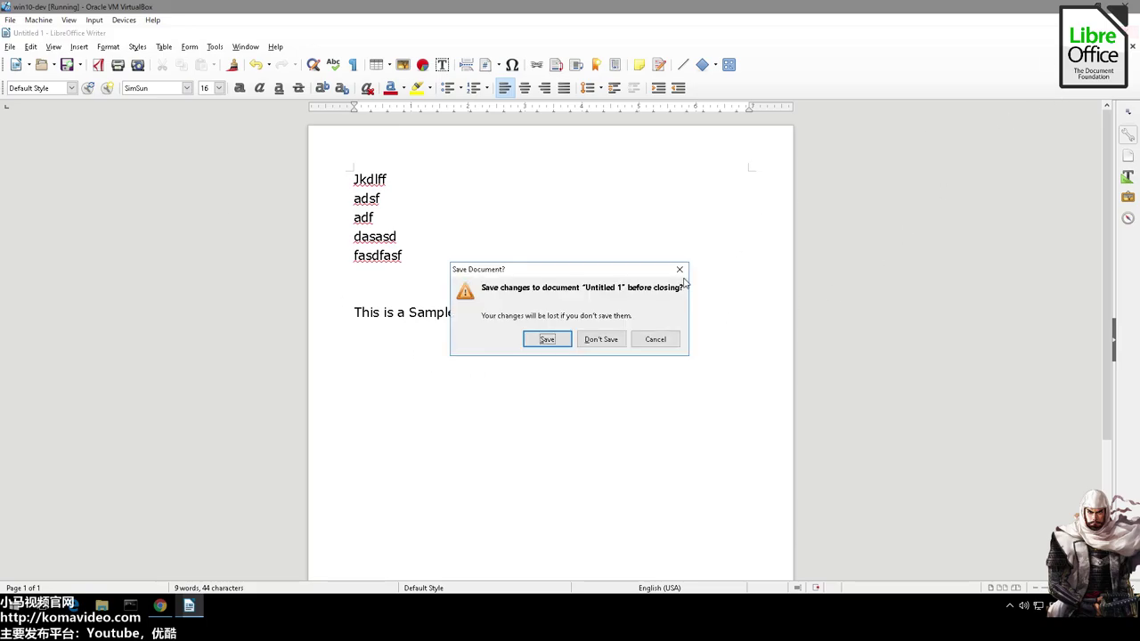
click(601, 338)
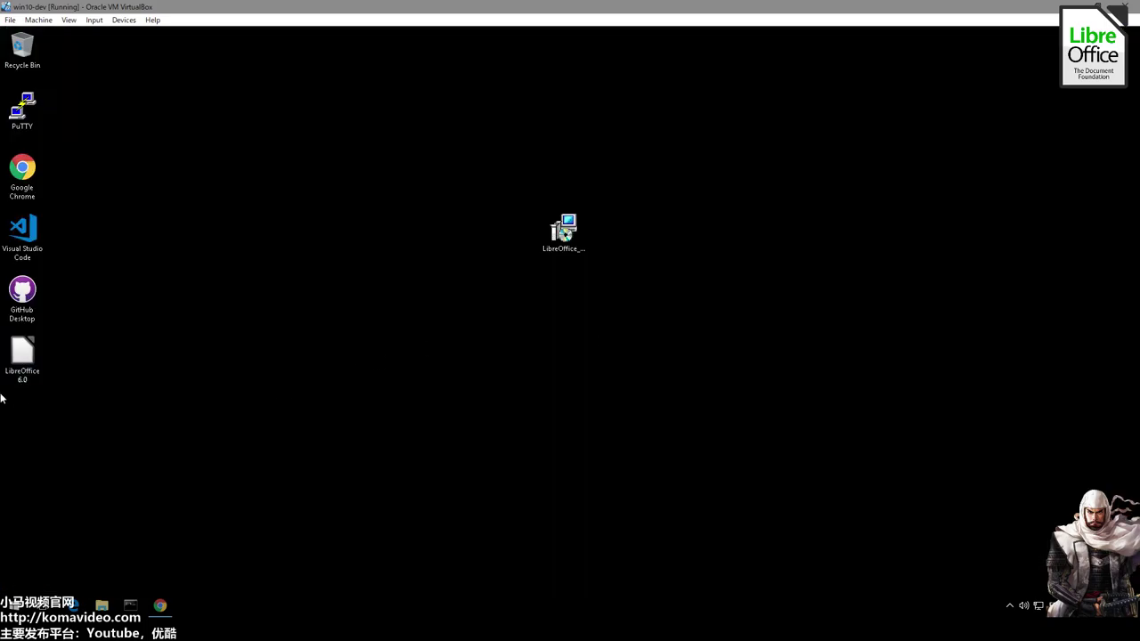
double_click(36, 365)
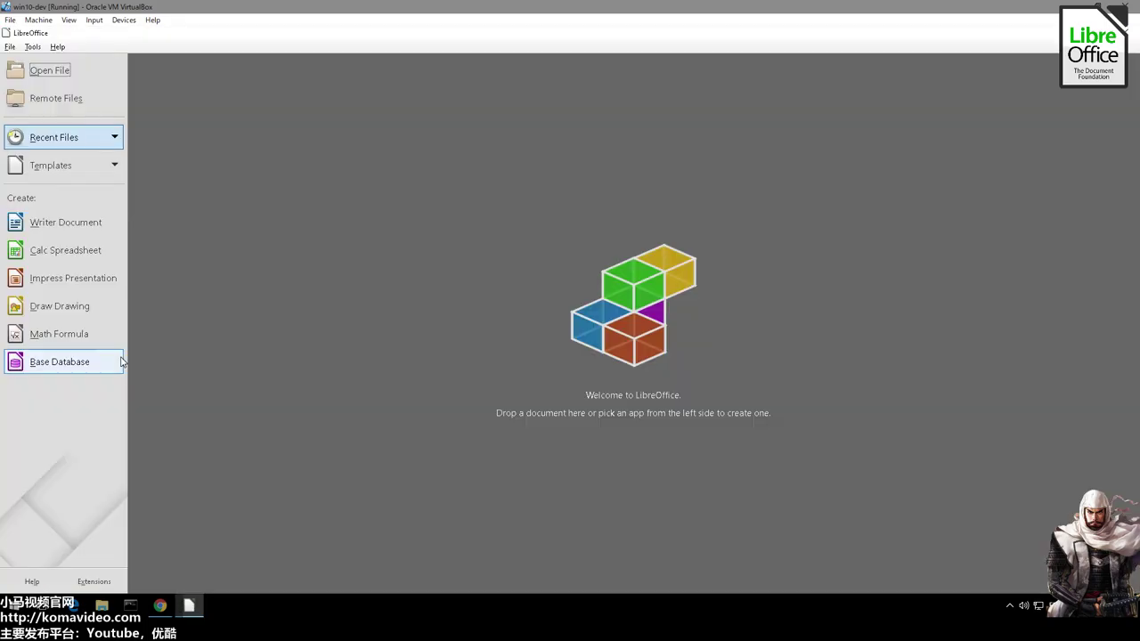
Step: Create a Calc spreadsheet and enter 32234, 234, 234, 324, 234, 234, 32 and 4 down column F from F6
click(59, 256)
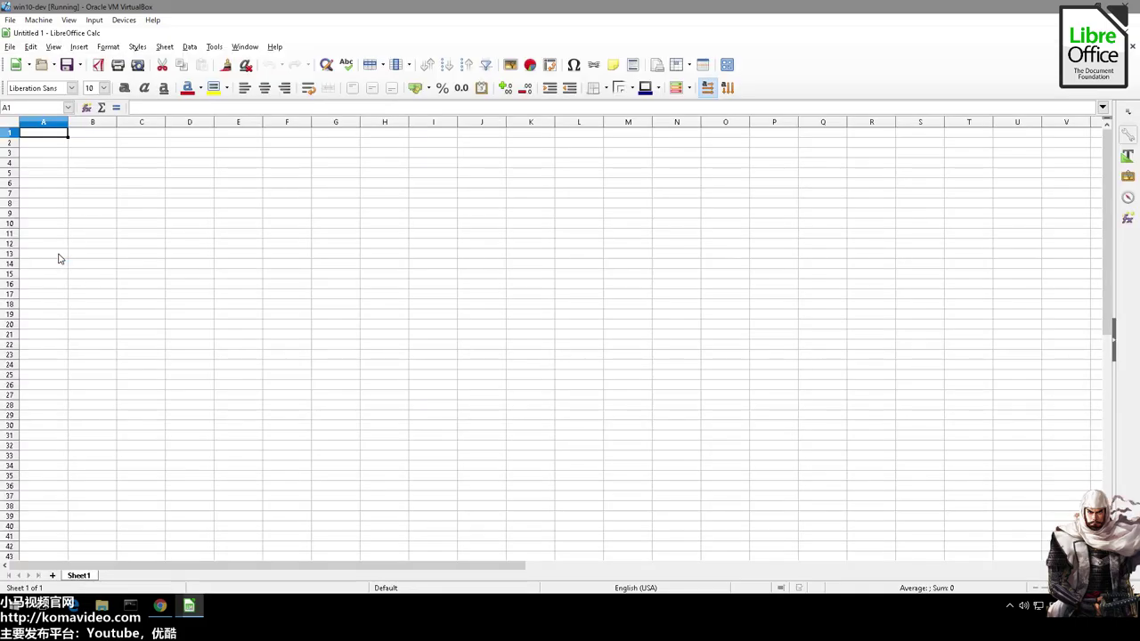
drag(91, 183, 313, 225)
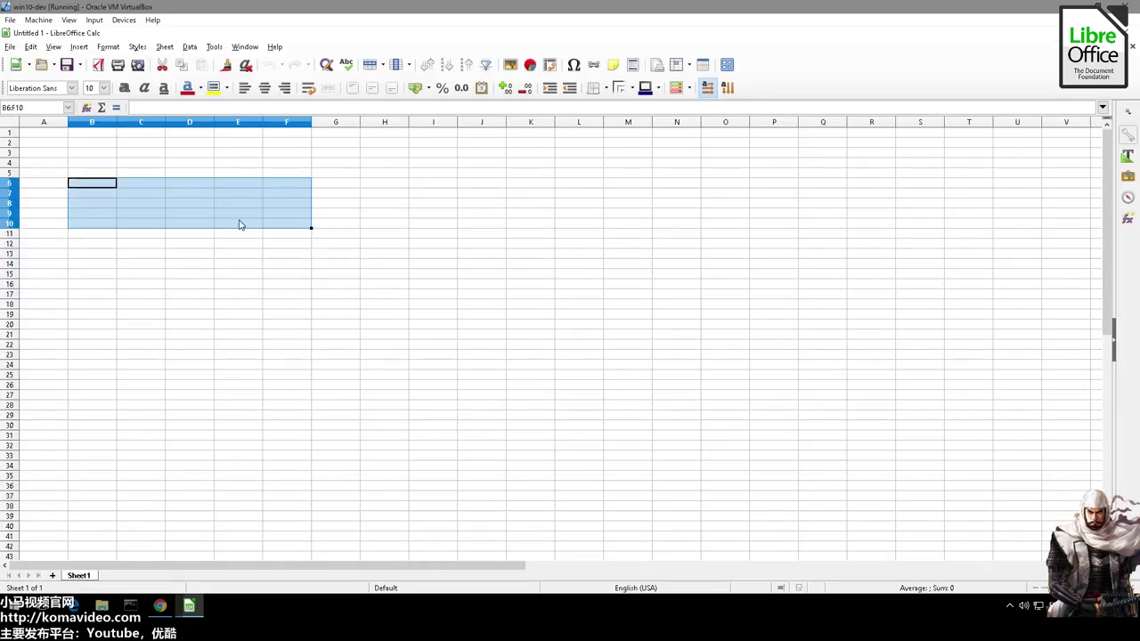
click(241, 224)
click(280, 185)
text(32234)
key(Return)
text(234)
key(Return)
text(234)
key(Return)
text(34 234 234 234 32 4)
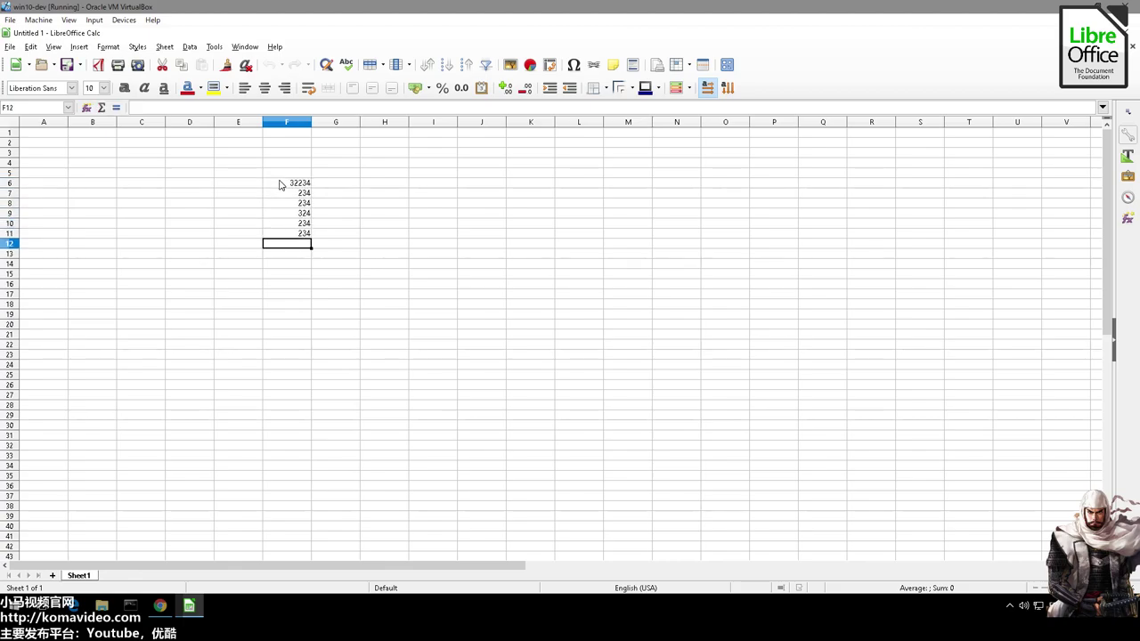
Step: Auto-fill the numbers in F6:F13 down to F21 and total F6:F21 with a SUM formula in F22
drag(280, 183, 321, 337)
click(355, 346)
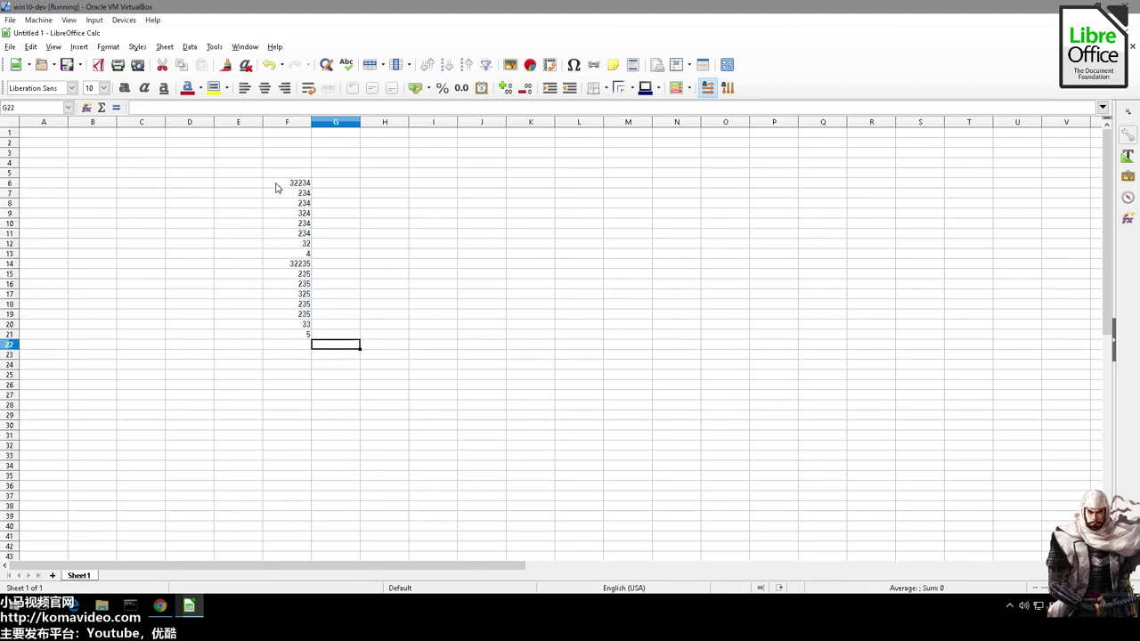
click(287, 347)
key(F2)
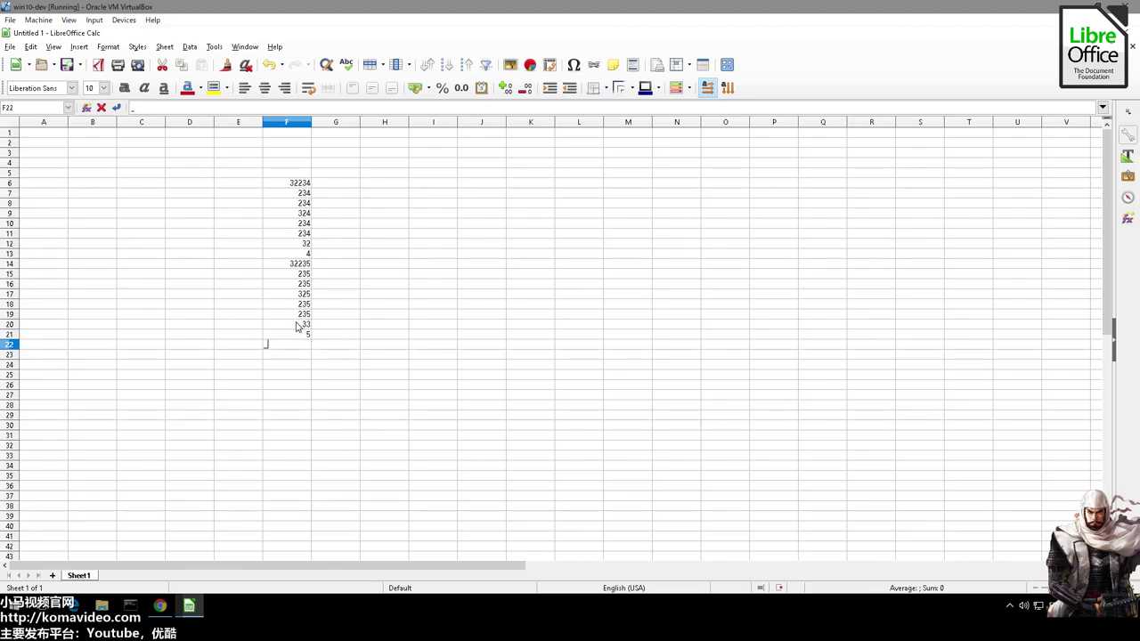
text(=sum)
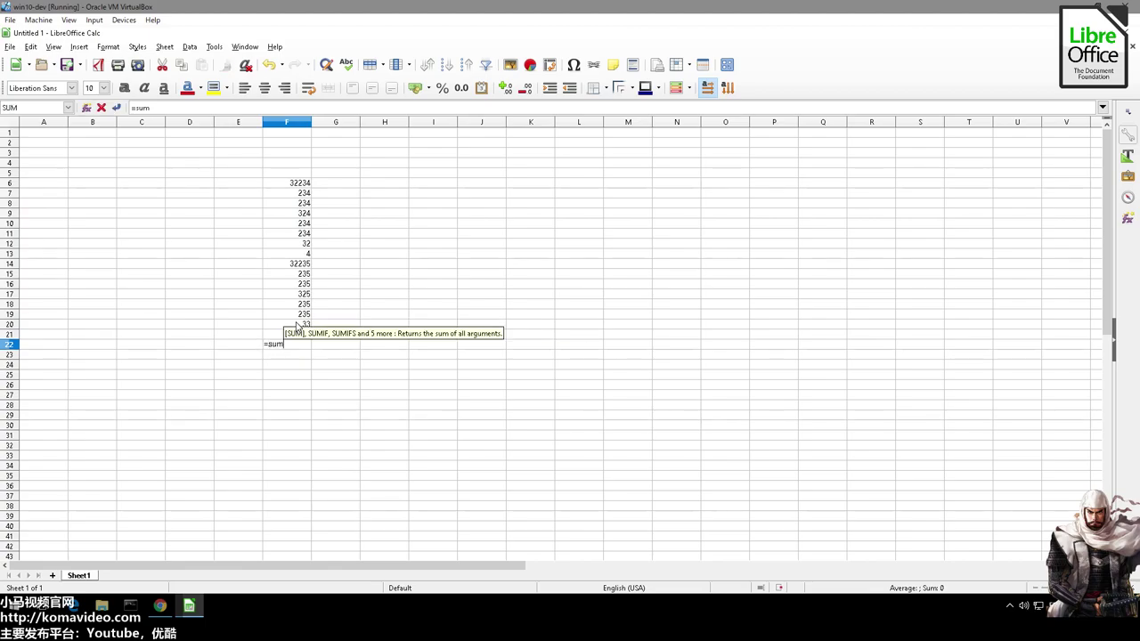
text(()
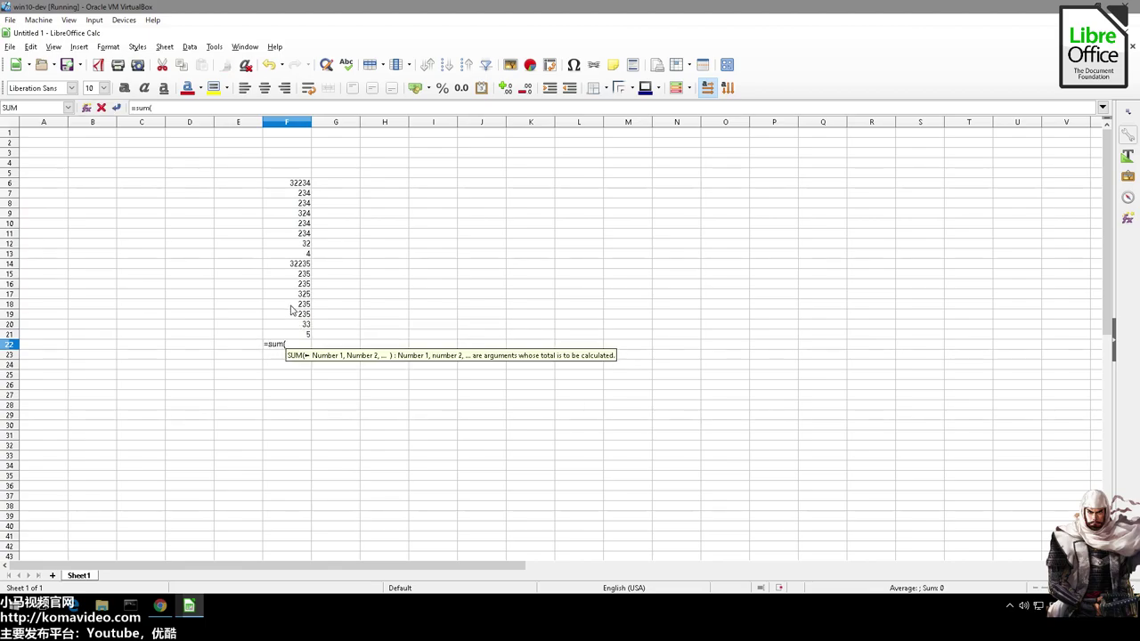
drag(295, 183, 285, 344)
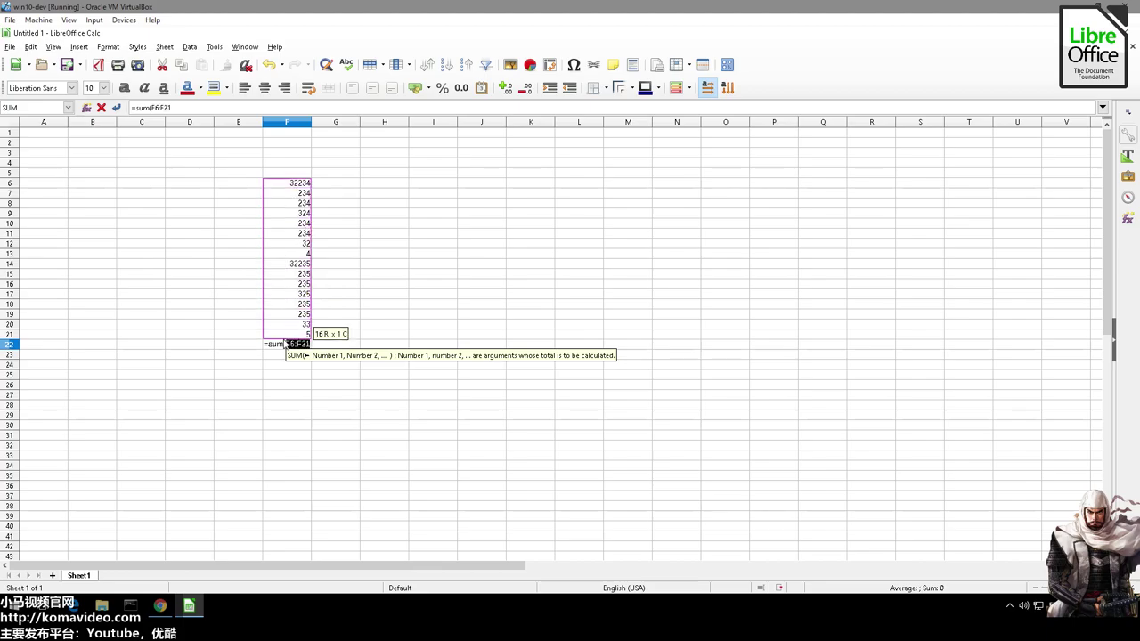
key(Return)
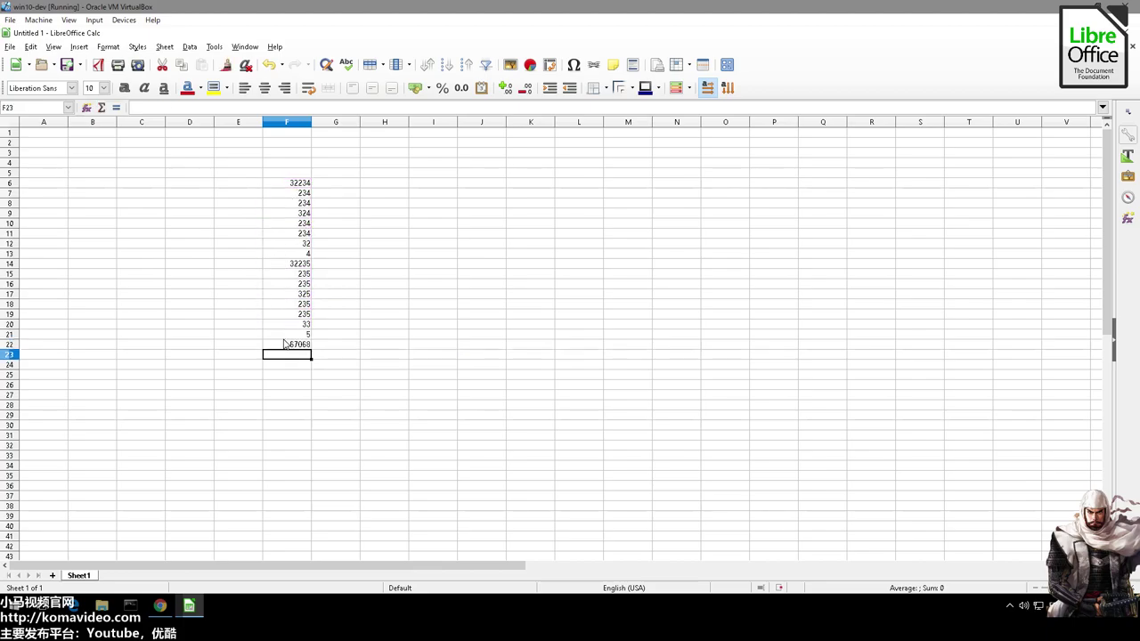
click(296, 403)
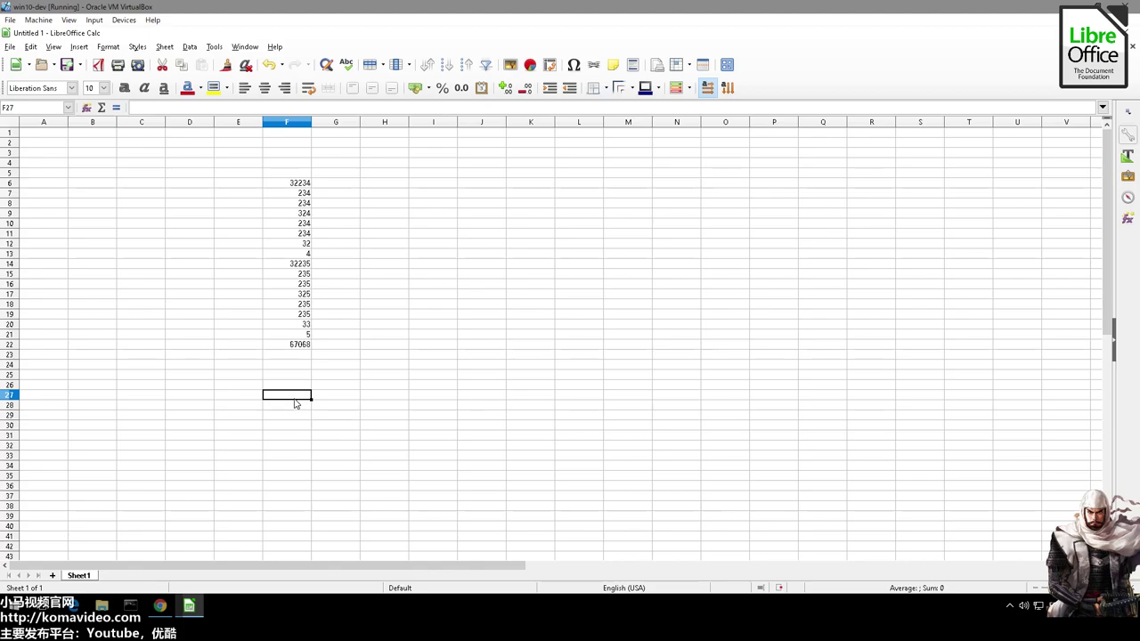
Step: Close the spreadsheet without saving its changes
drag(267, 163, 394, 356)
click(579, 344)
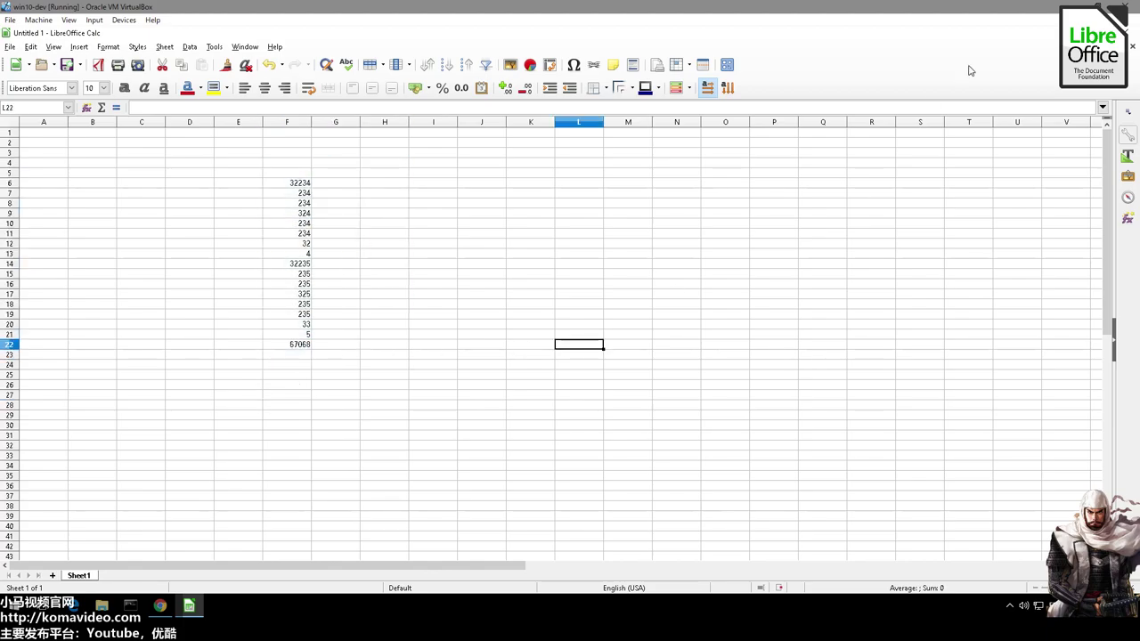
click(1132, 46)
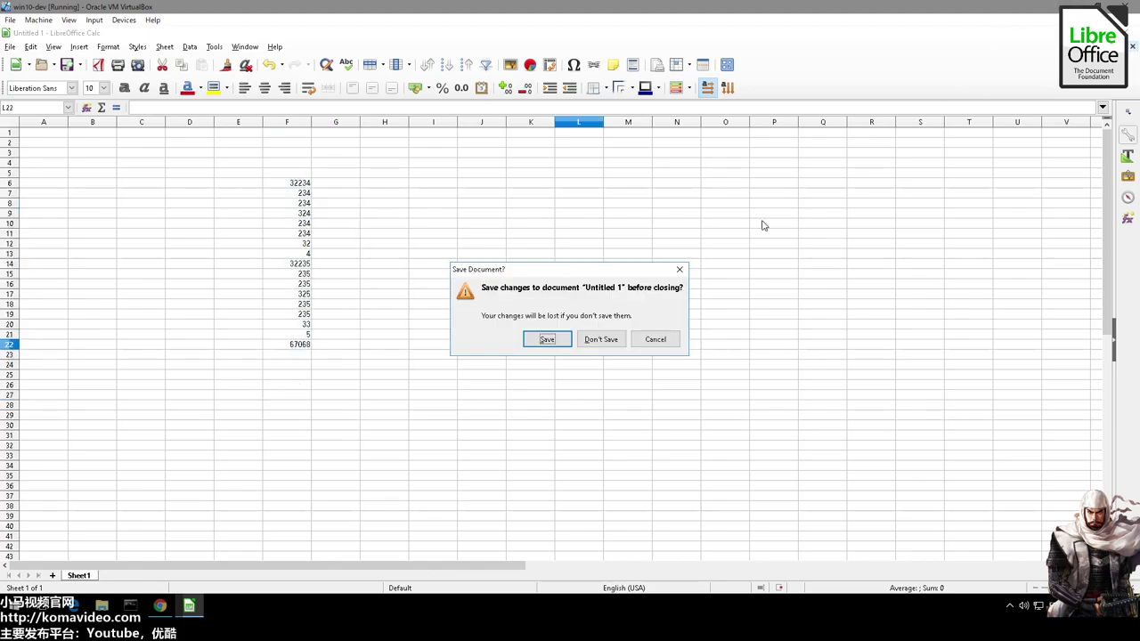
click(601, 340)
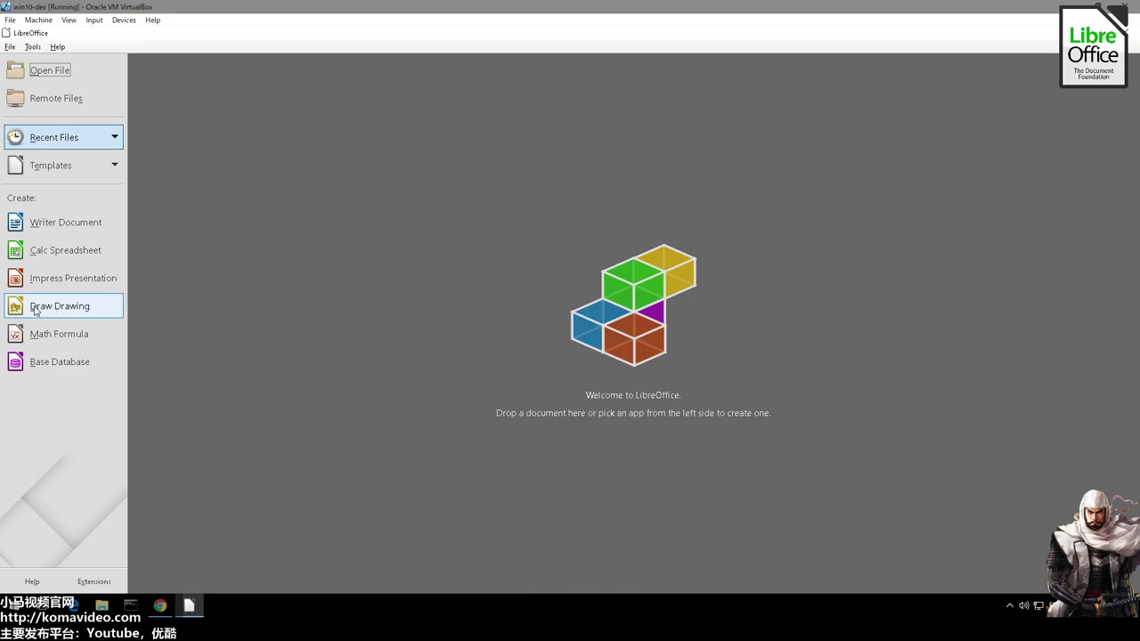
Step: Create an Impress presentation based on the Blue Curve template
click(51, 280)
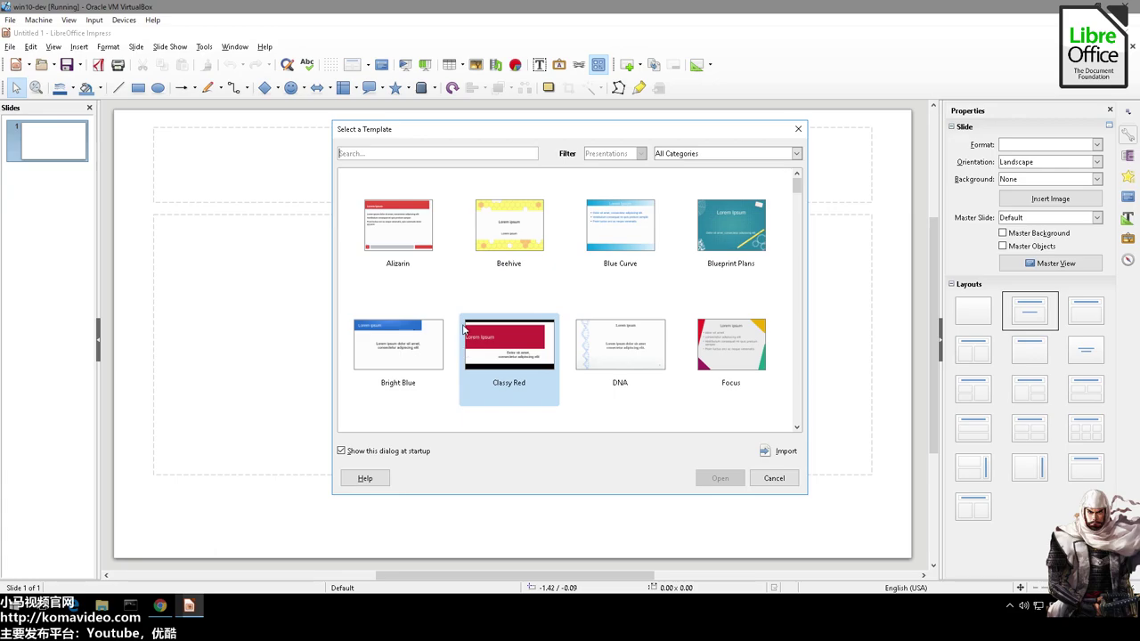
double_click(581, 262)
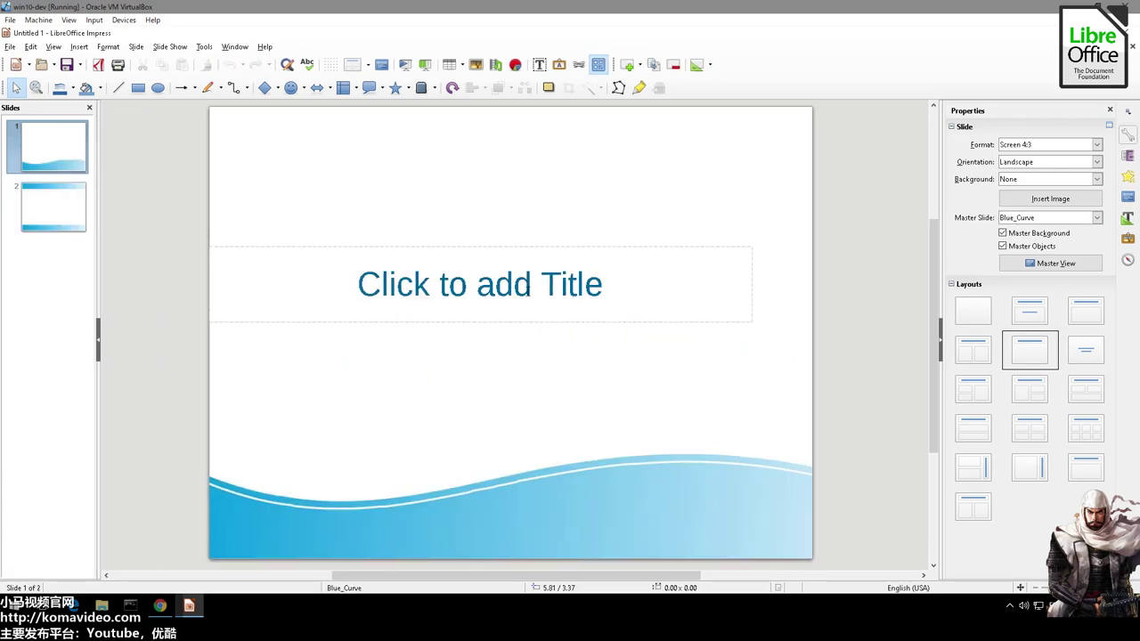
Step: Enter "Sample" as the title of the first slide
click(526, 290)
text(Sp)
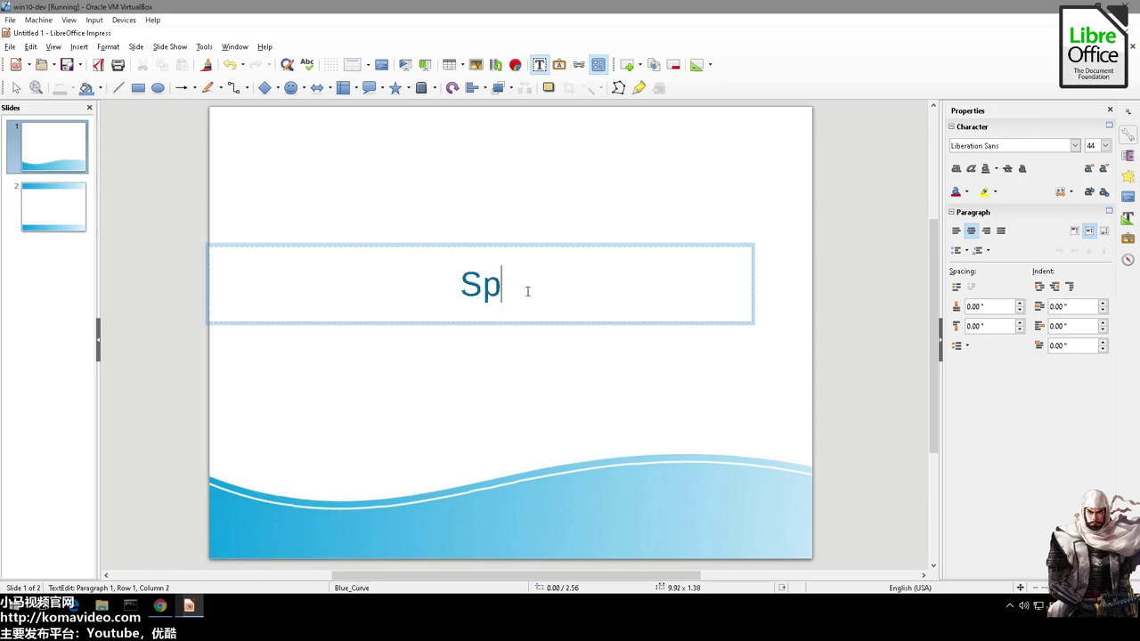
key(BackSpace)
text(ample)
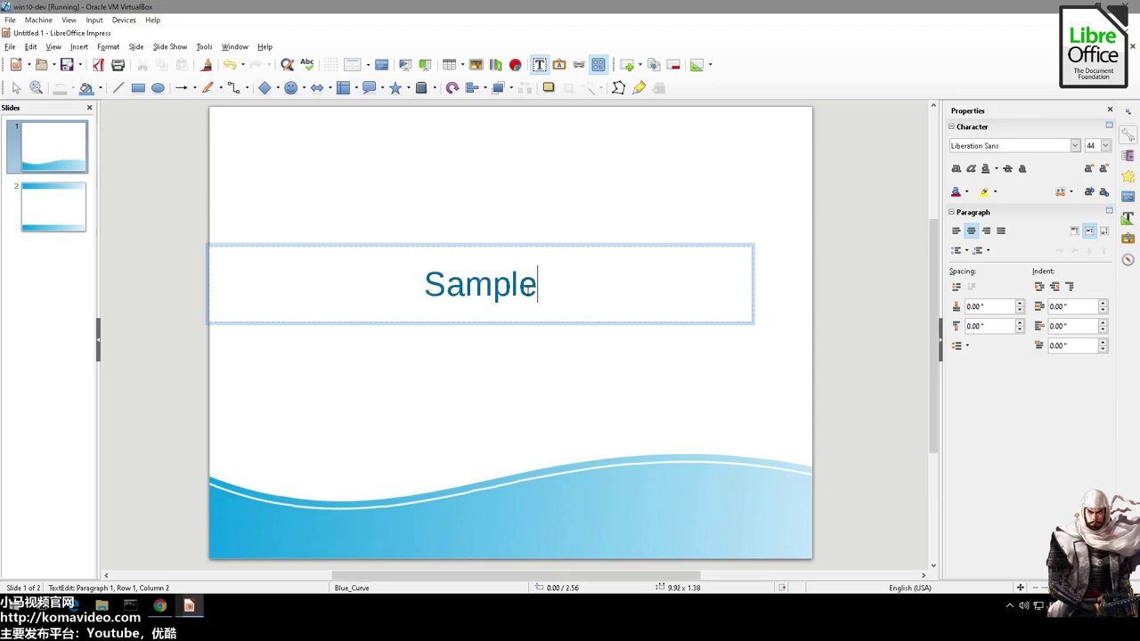
click(533, 414)
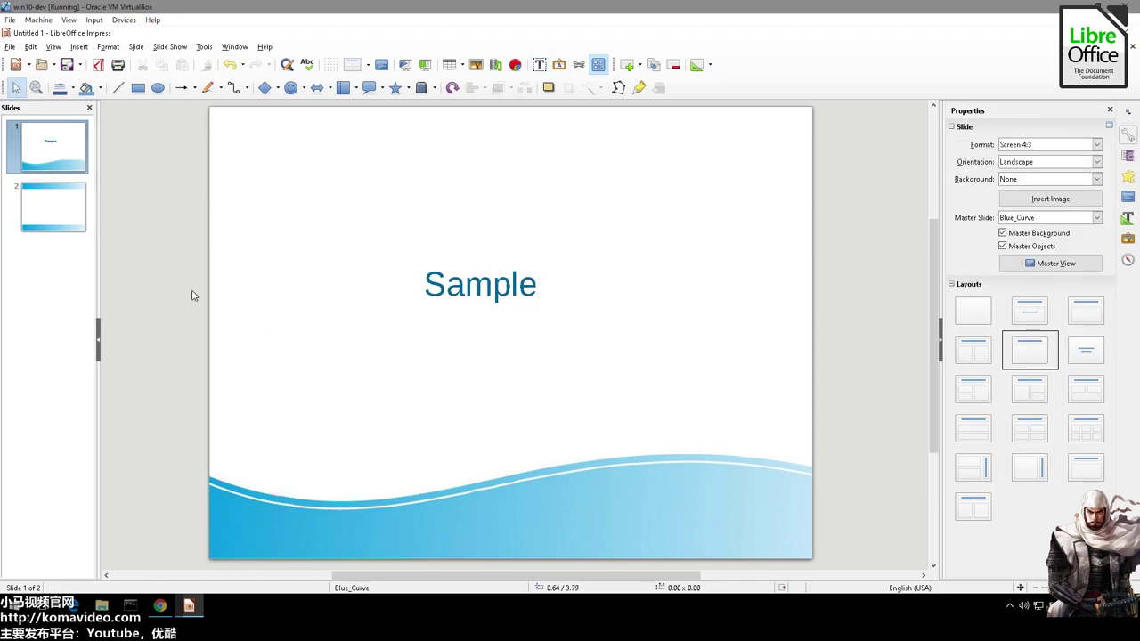
Step: Fill the second slide's text area with four bullets reading Aaa, Bbb, Ccc and Ddd, followed by an empty bullet
click(53, 207)
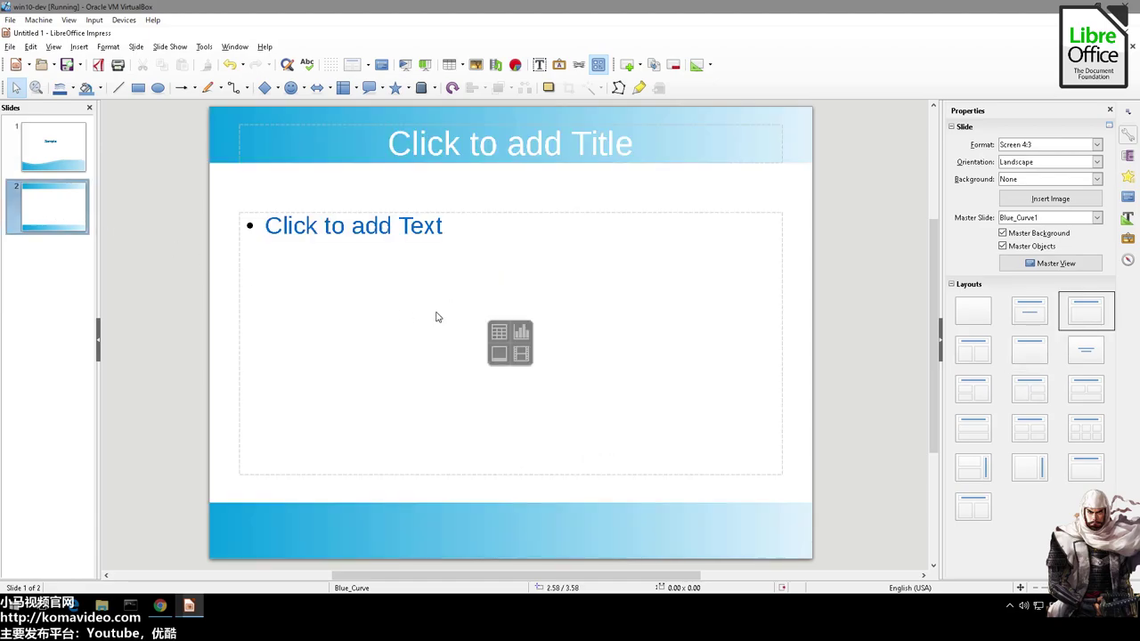
click(334, 230)
text(aaa)
key(Return)
text(bbb)
key(Return)
text(ccc)
key(Return)
text(ddd)
key(Return)
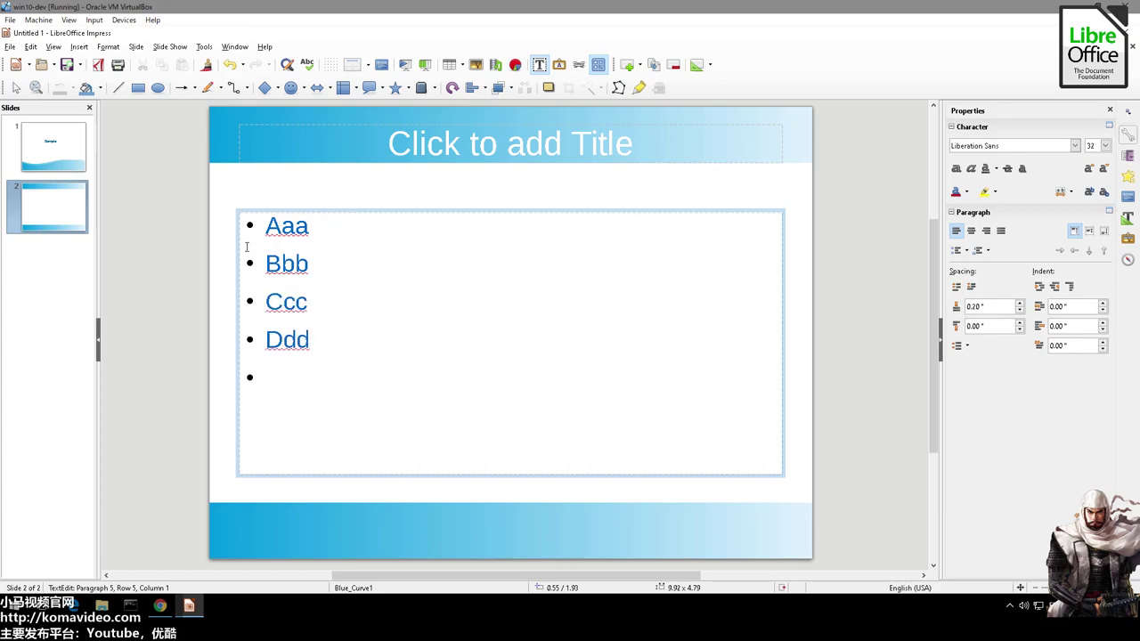
click(200, 275)
Step: Play the slide show from the first slide through both slides and exit at its end
key(F5)
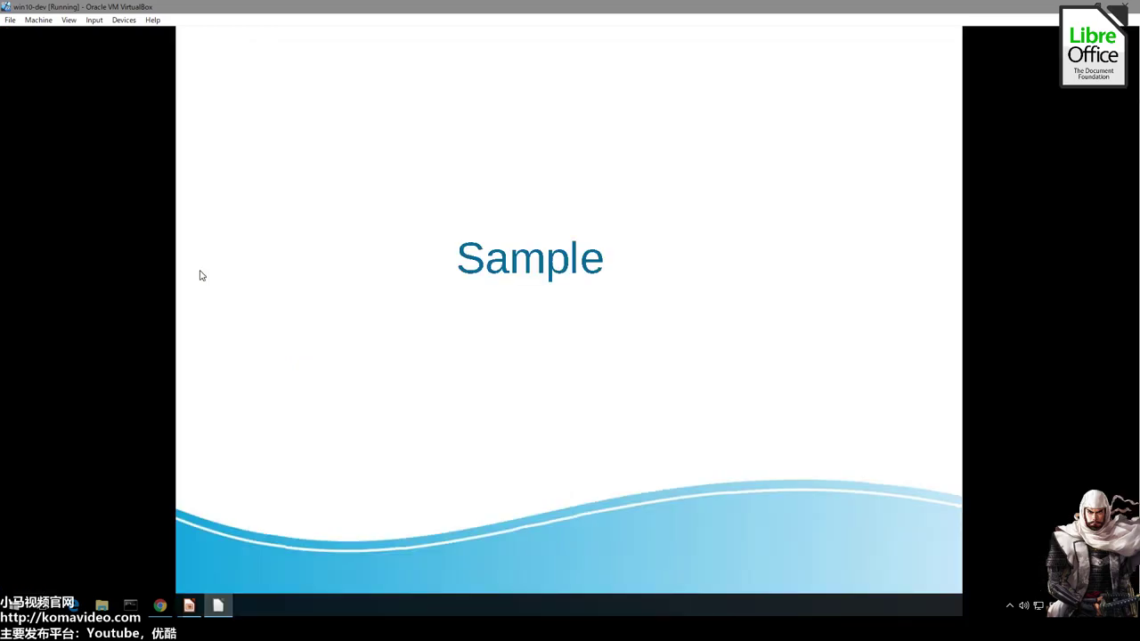
click(200, 276)
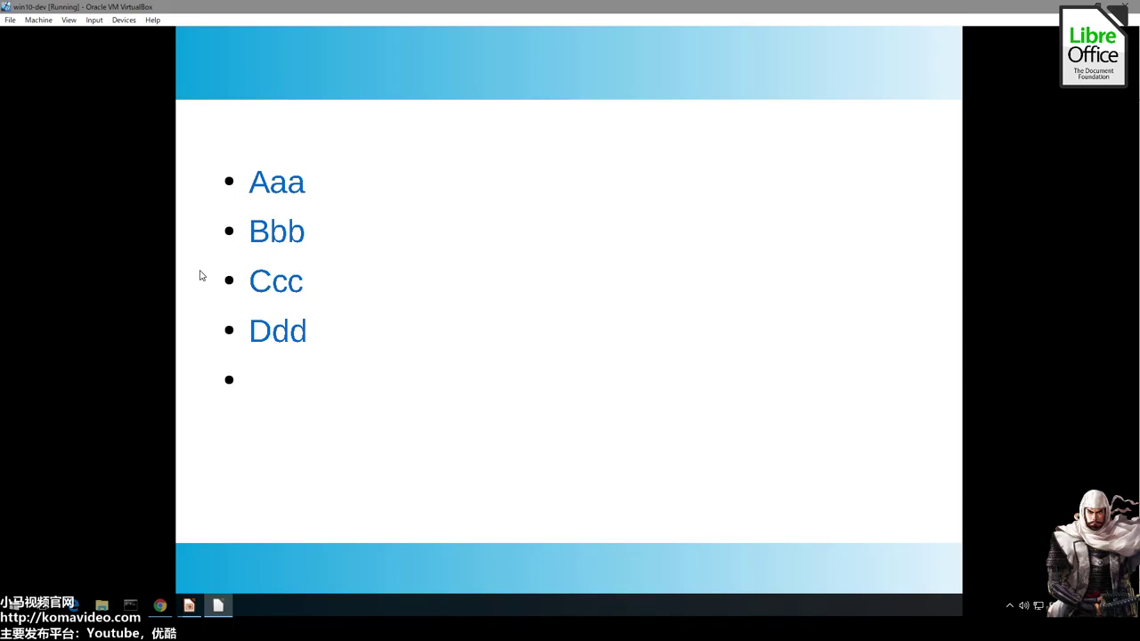
click(200, 276)
click(199, 273)
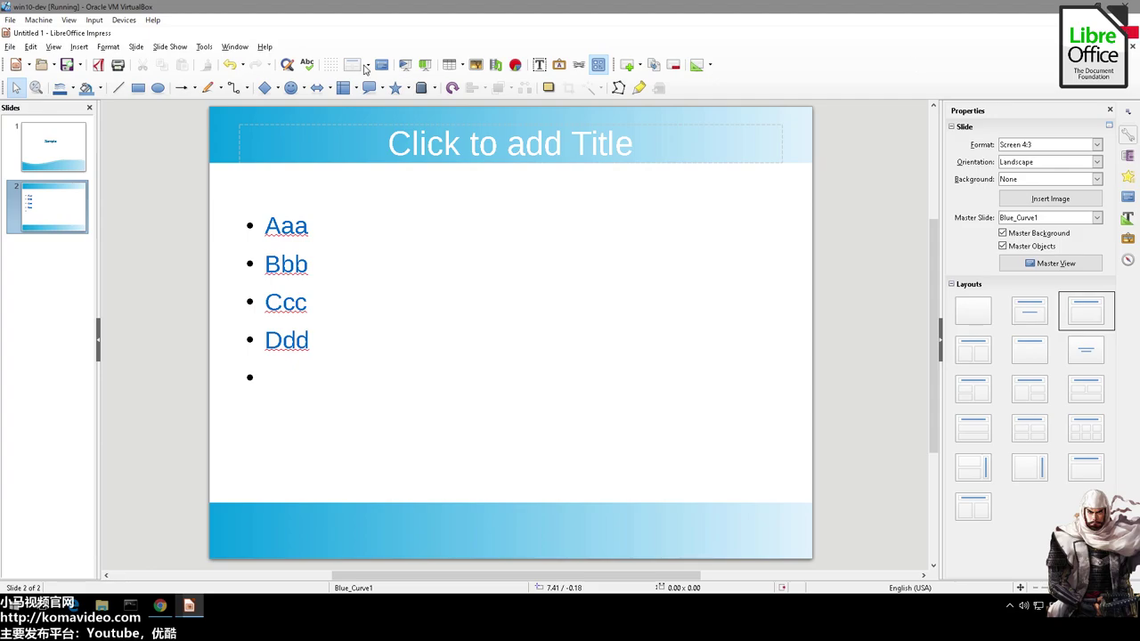
Step: Check which file formats the presentation can be saved in, and leave without saving a copy
click(12, 47)
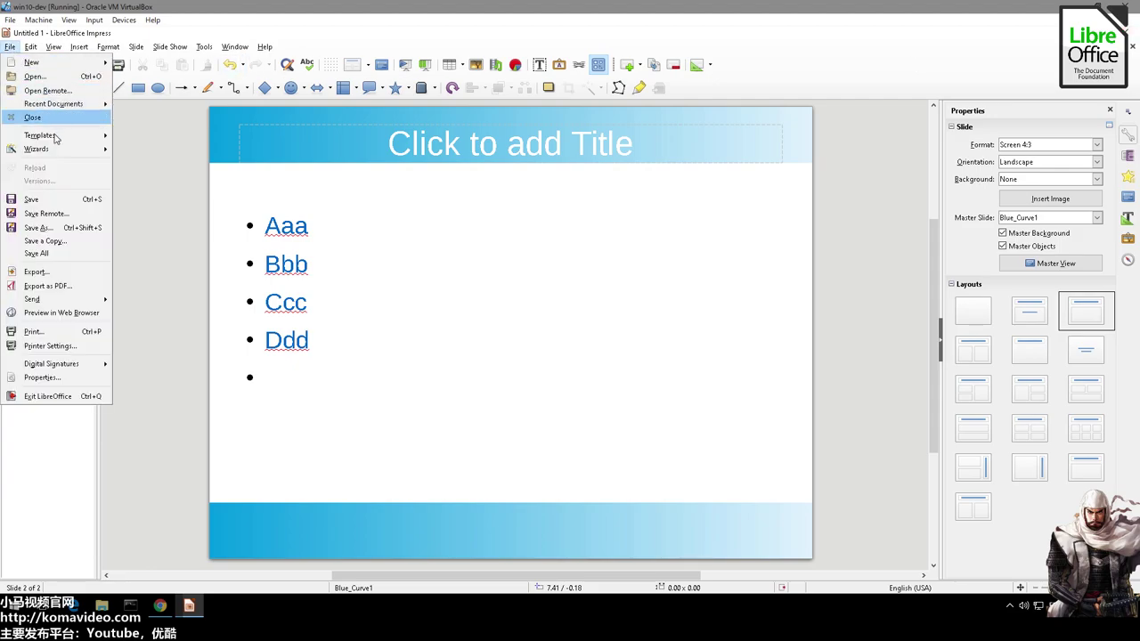
click(76, 240)
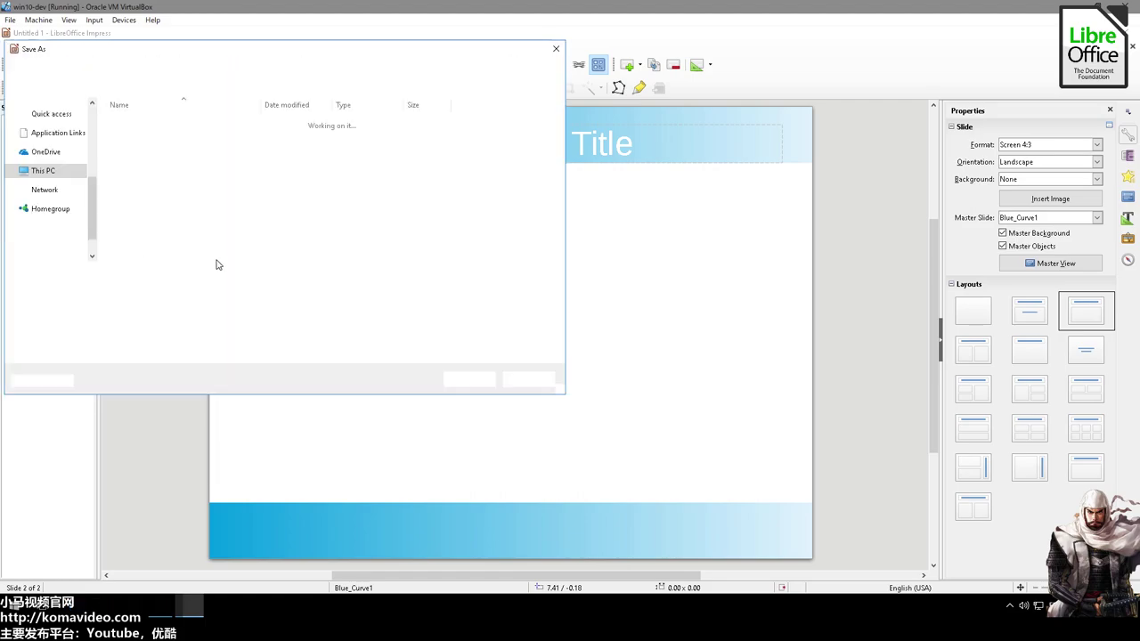
click(238, 290)
click(238, 295)
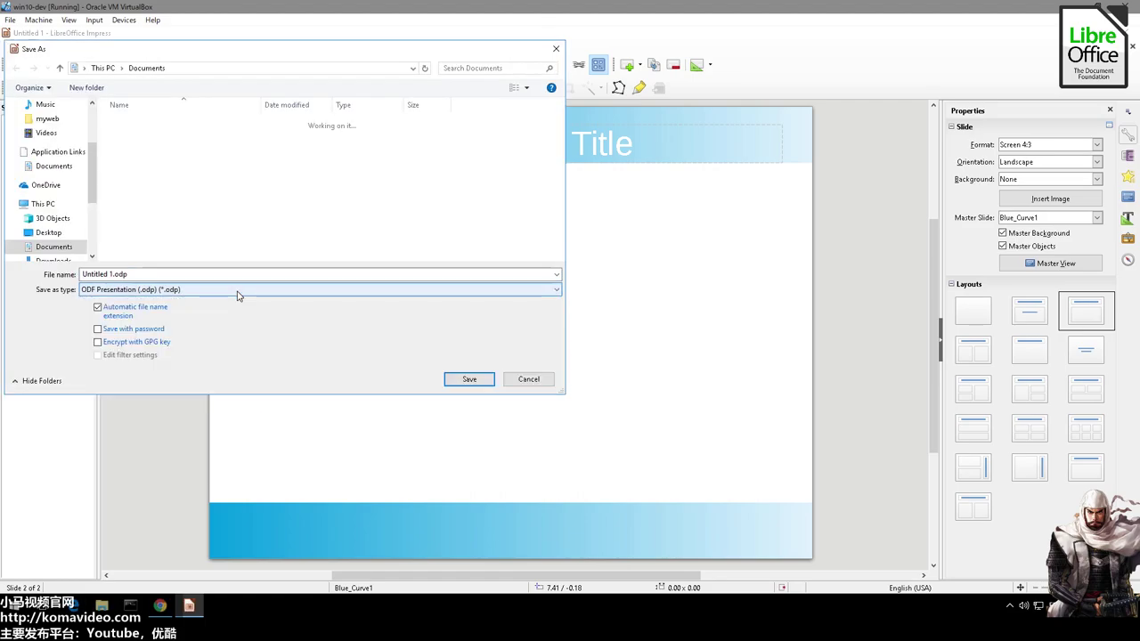
click(207, 291)
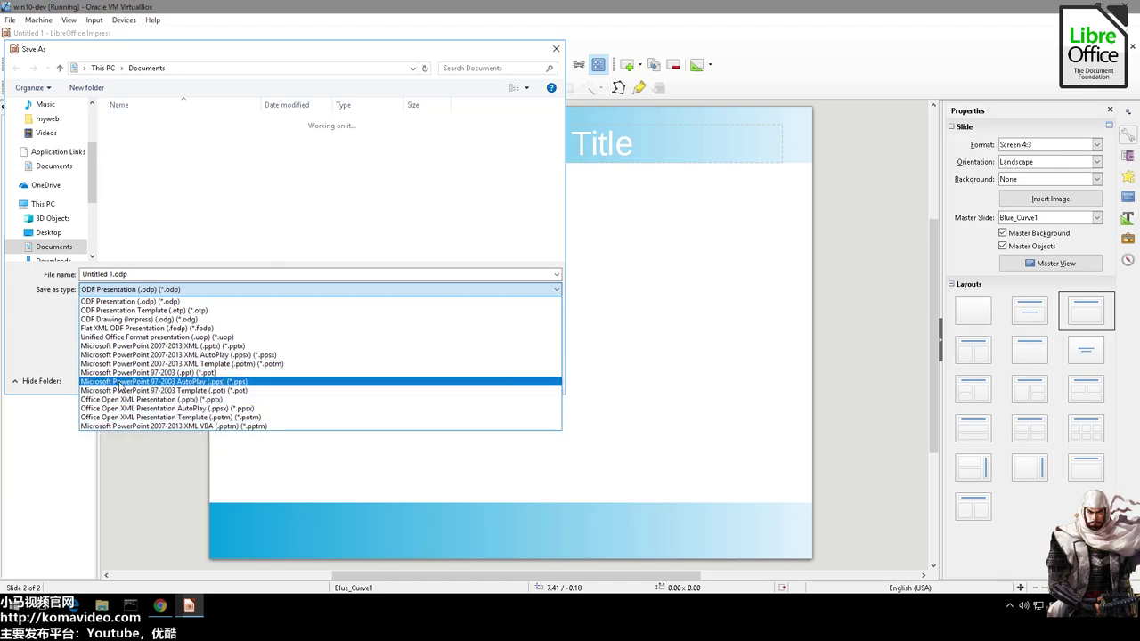
click(630, 394)
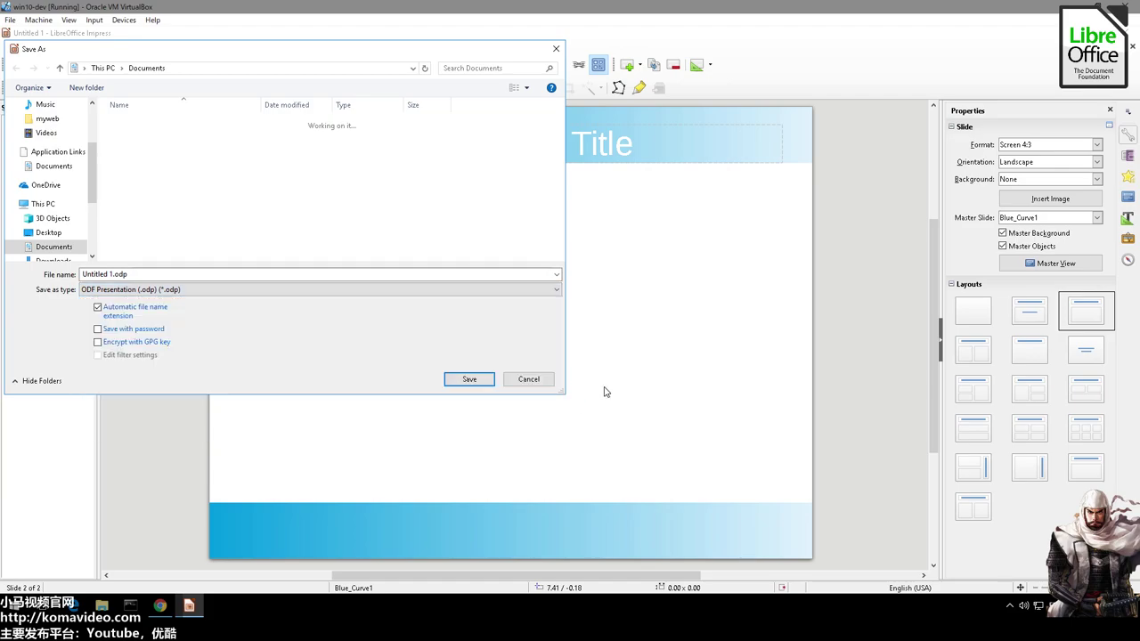
click(527, 379)
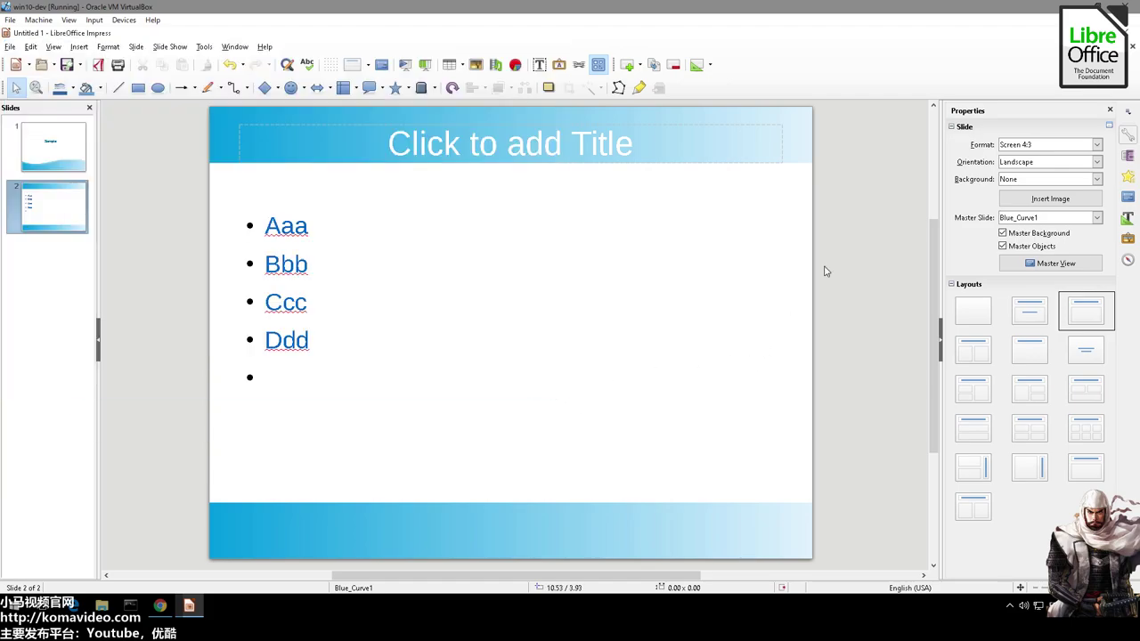
Step: Close the presentation without saving its changes and create a new Draw drawing
click(1134, 49)
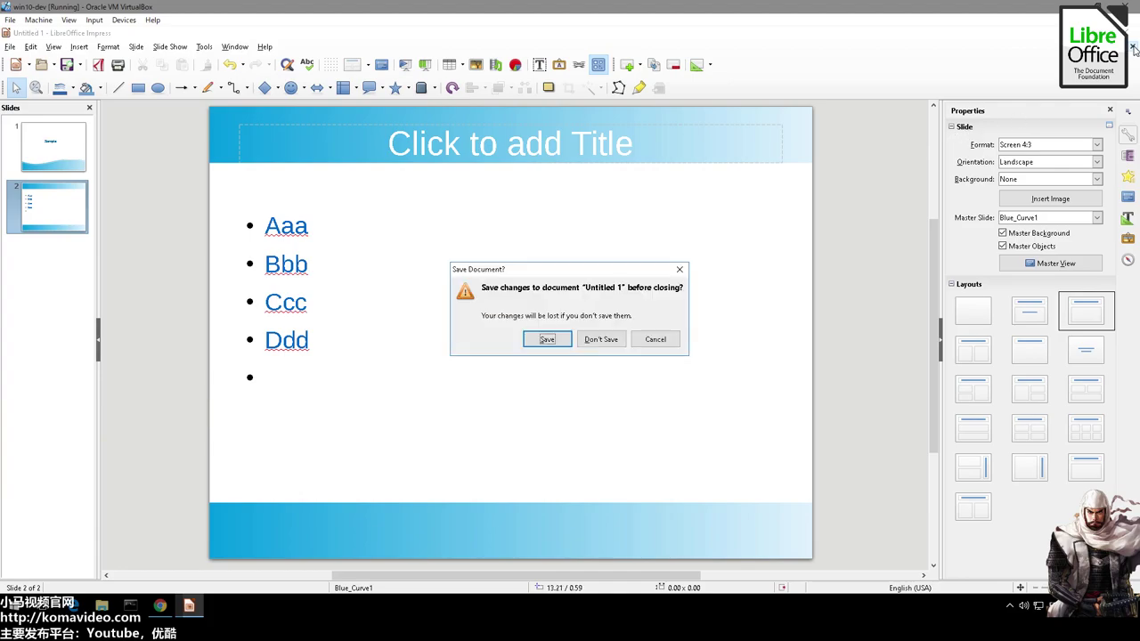
click(600, 339)
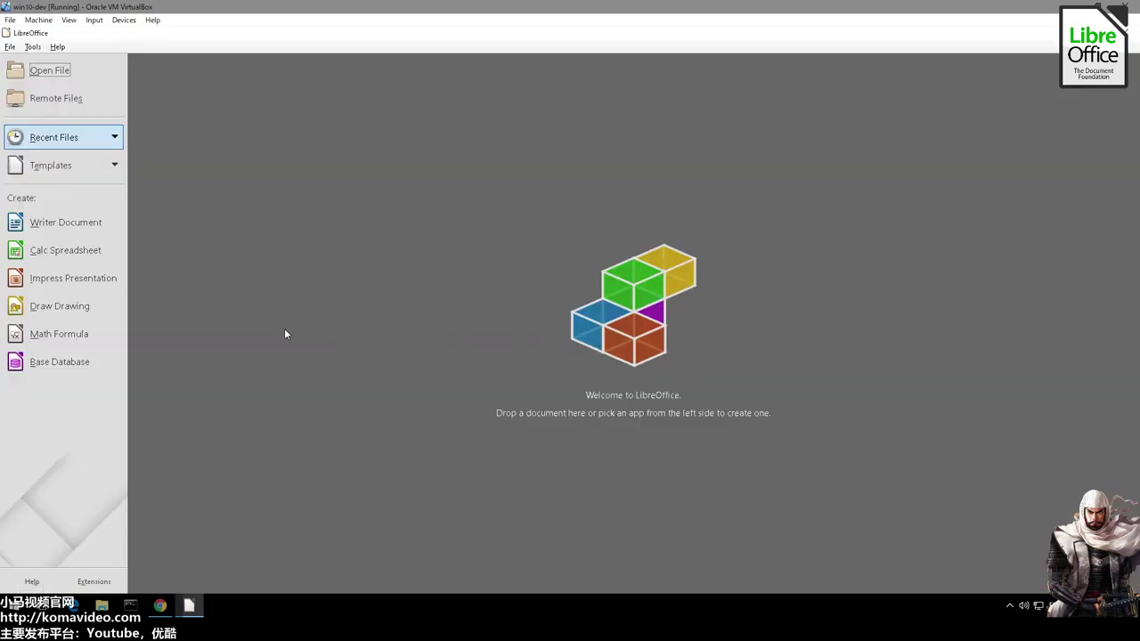
click(85, 307)
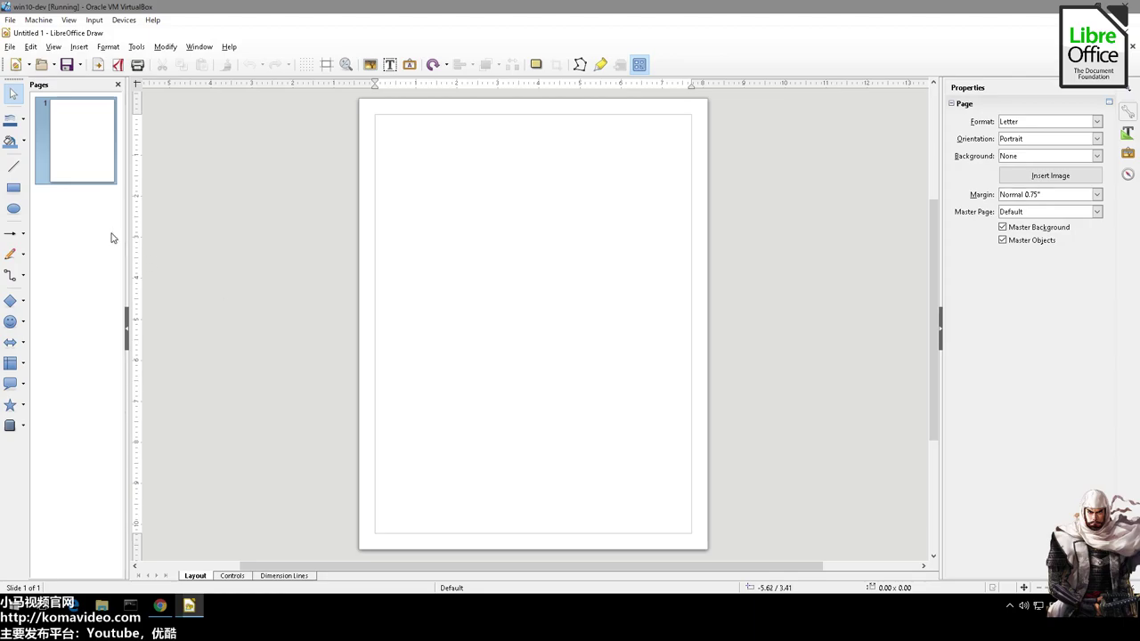
Step: Draw a rectangle about 3.0 × 1.7 inches in the page's upper-left area and a wider ellipse below it
click(13, 187)
drag(405, 150, 530, 221)
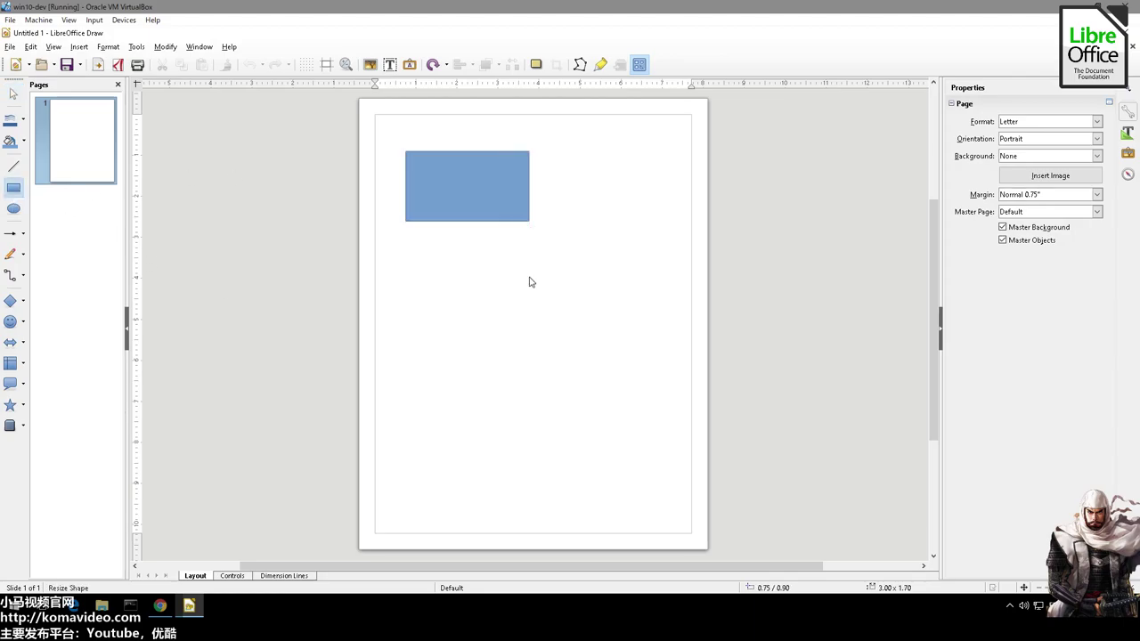
click(13, 210)
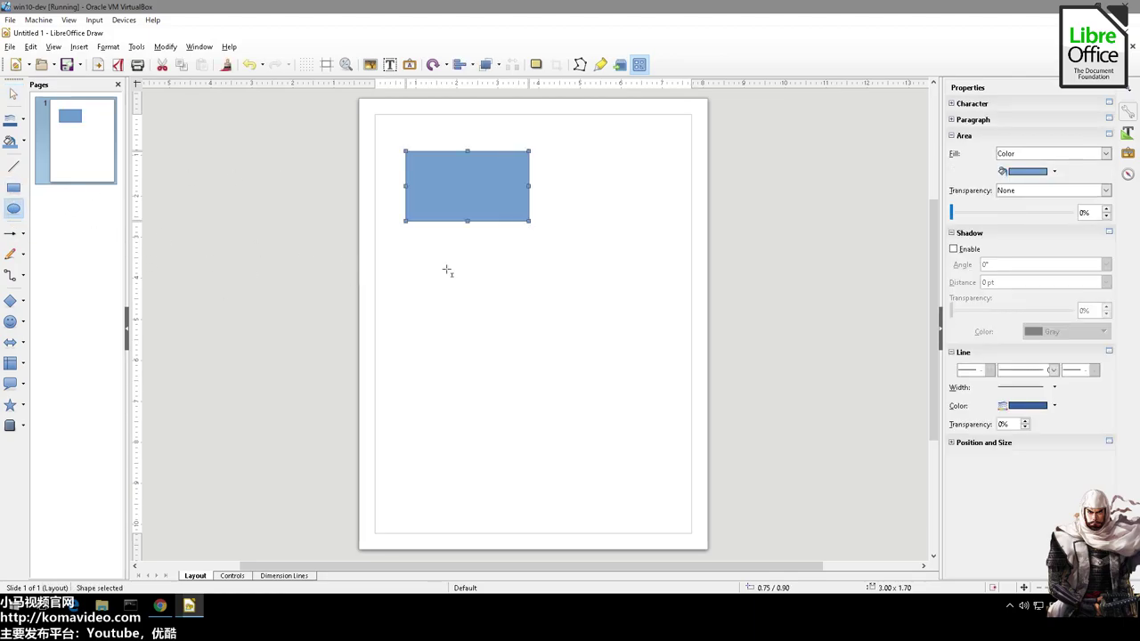
drag(449, 267, 621, 354)
Step: Draw a Smiley Face symbol about 3.35 × 3.2 inches beside the rectangle and above the ellipse
click(13, 324)
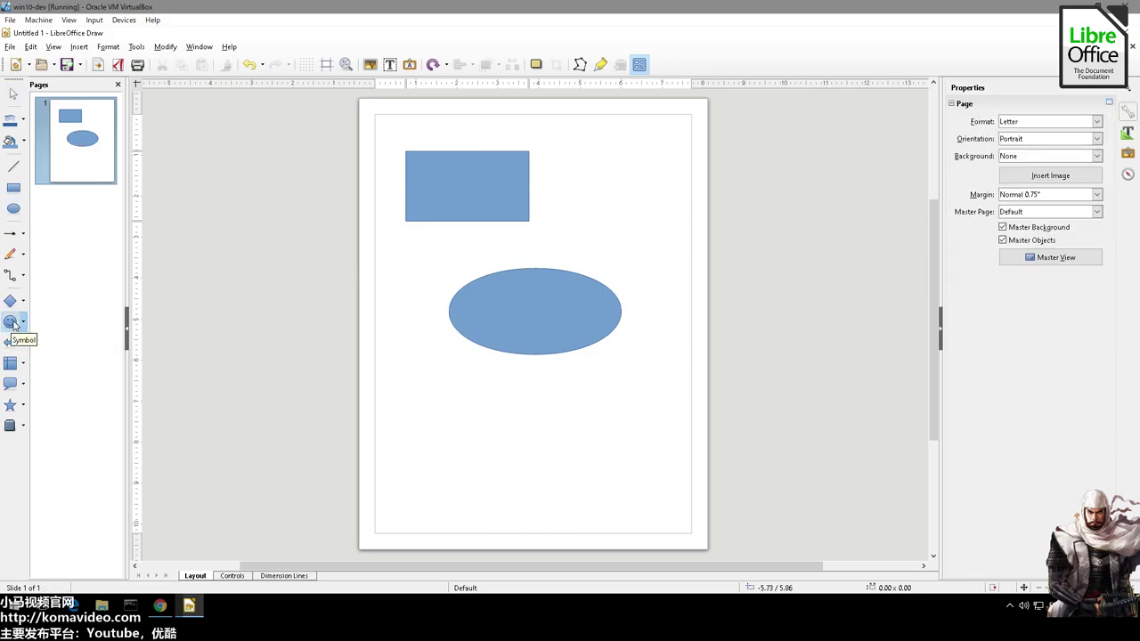
click(23, 323)
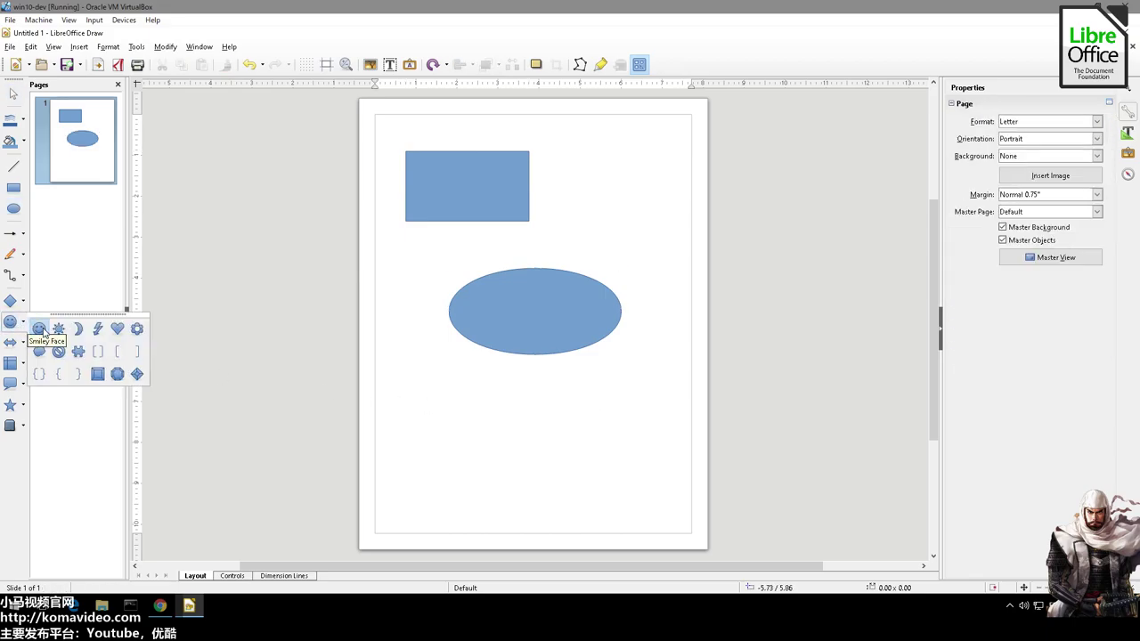
click(38, 328)
drag(582, 137, 704, 288)
key(Escape)
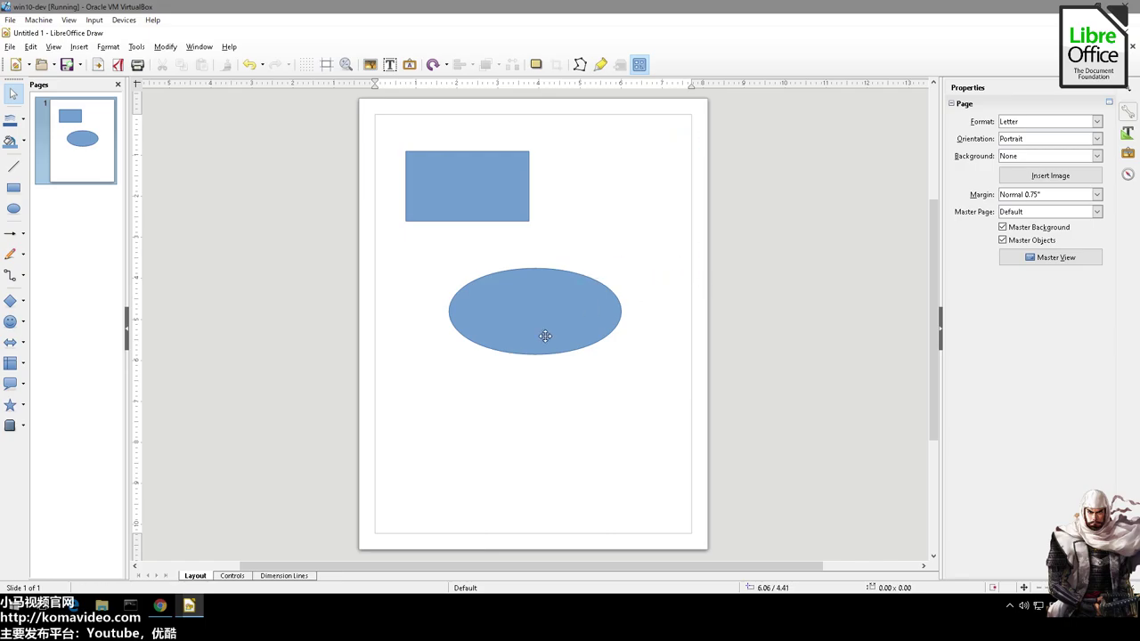
click(14, 323)
drag(547, 136, 683, 268)
click(605, 344)
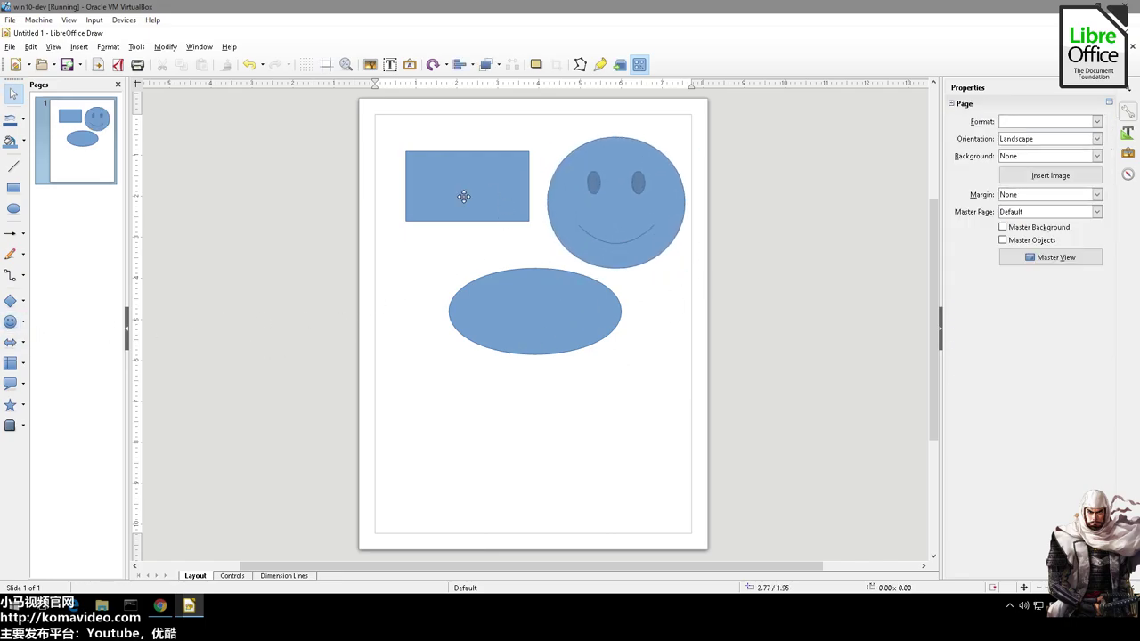
Step: Move the rectangle slightly left towards the page margin and the ellipse down to the lower half of the page
drag(465, 197, 443, 198)
drag(535, 316, 514, 404)
click(611, 369)
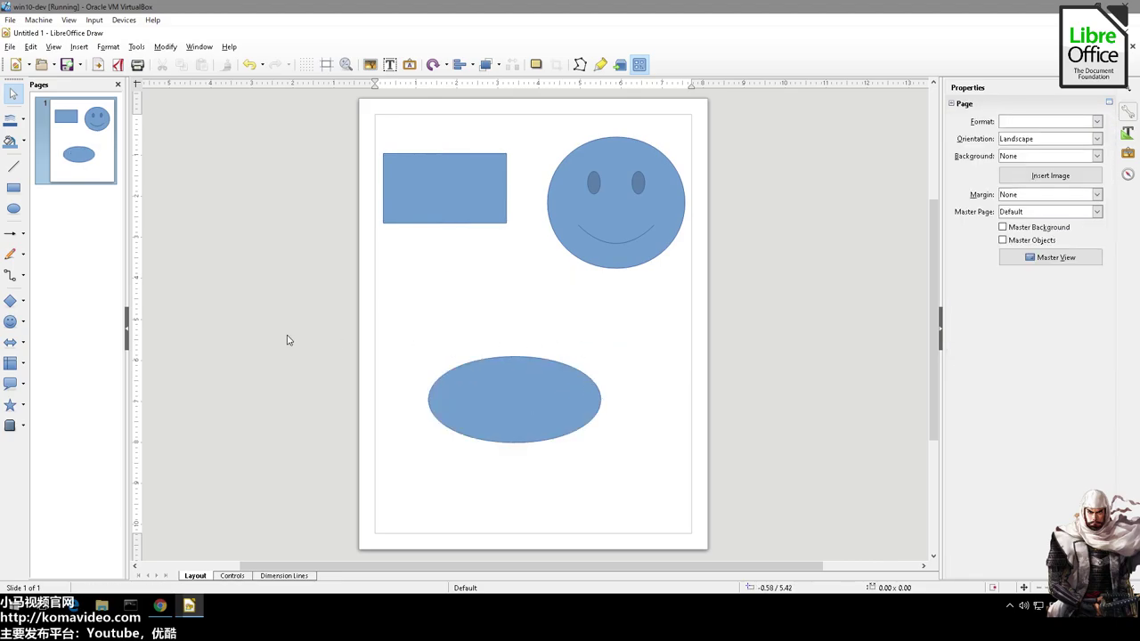
Step: Draw a connector from the smiley face's left glue point to the top of the ellipse
click(12, 276)
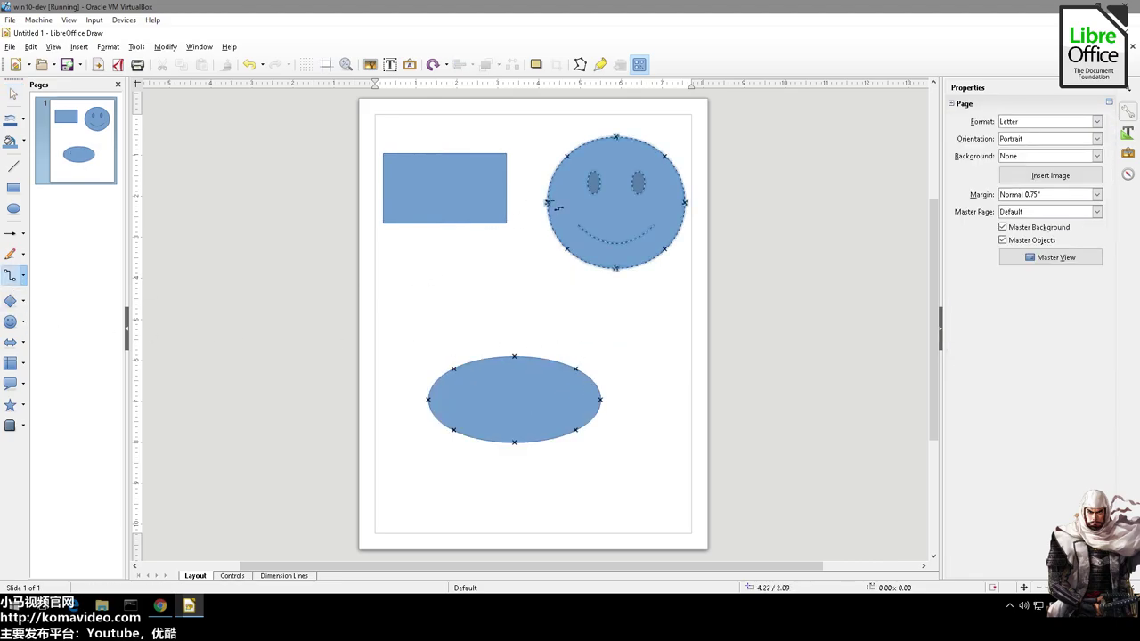
drag(547, 205, 777, 429)
click(647, 359)
Step: Move the connected smiley face and ellipse around, placing the smiley against the rectangle's right edge with the ellipse below it
drag(619, 223, 388, 345)
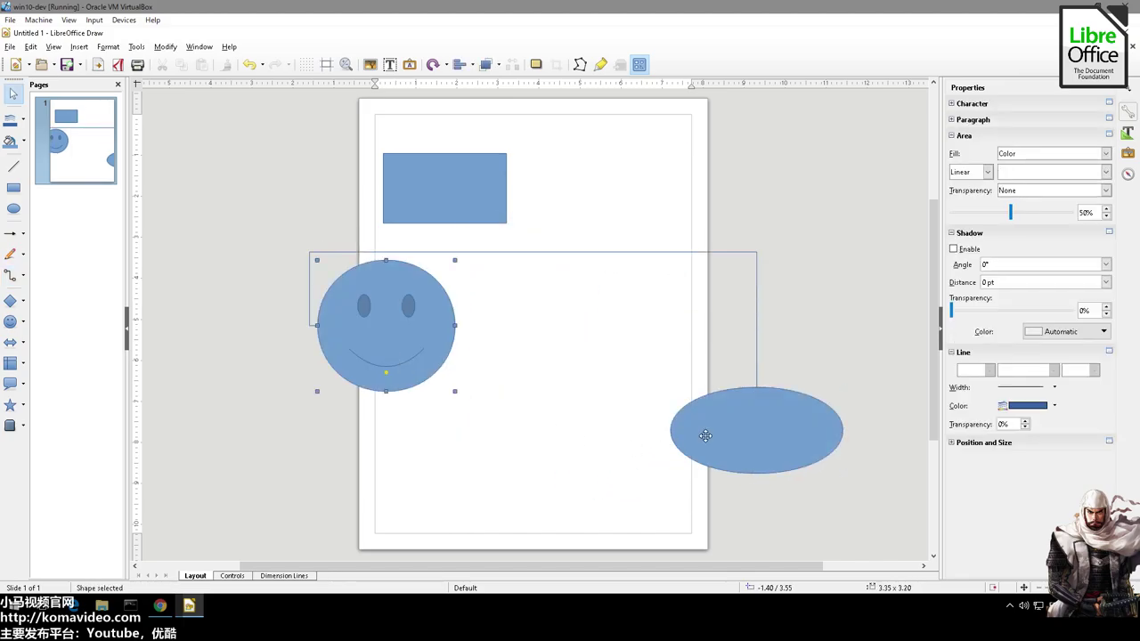
drag(694, 418, 535, 341)
drag(390, 341, 583, 201)
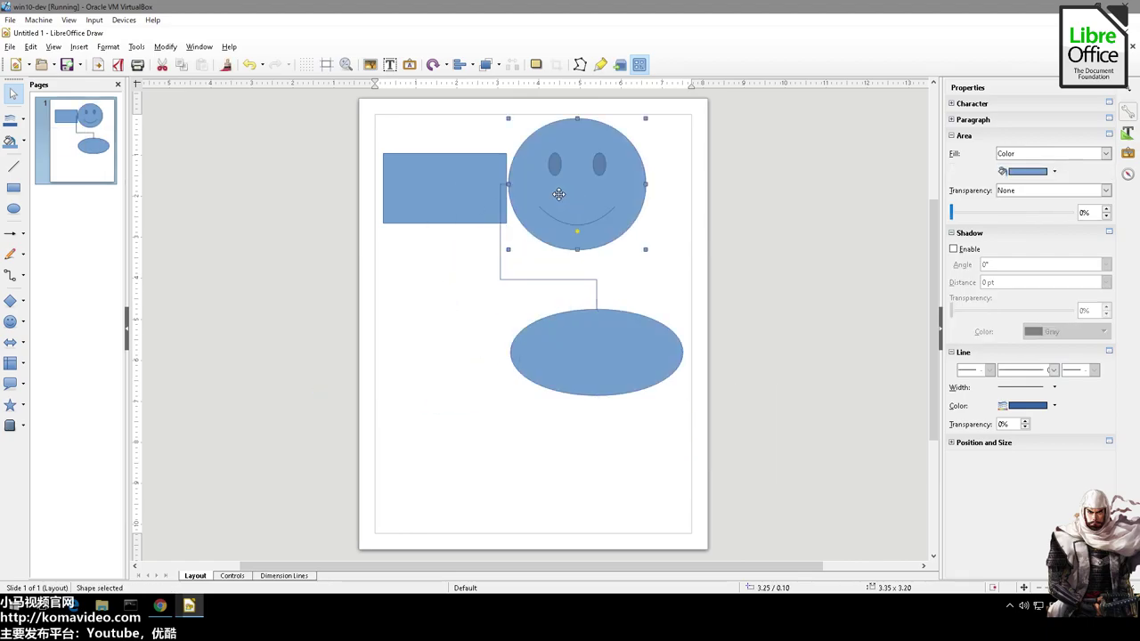
right_click(608, 196)
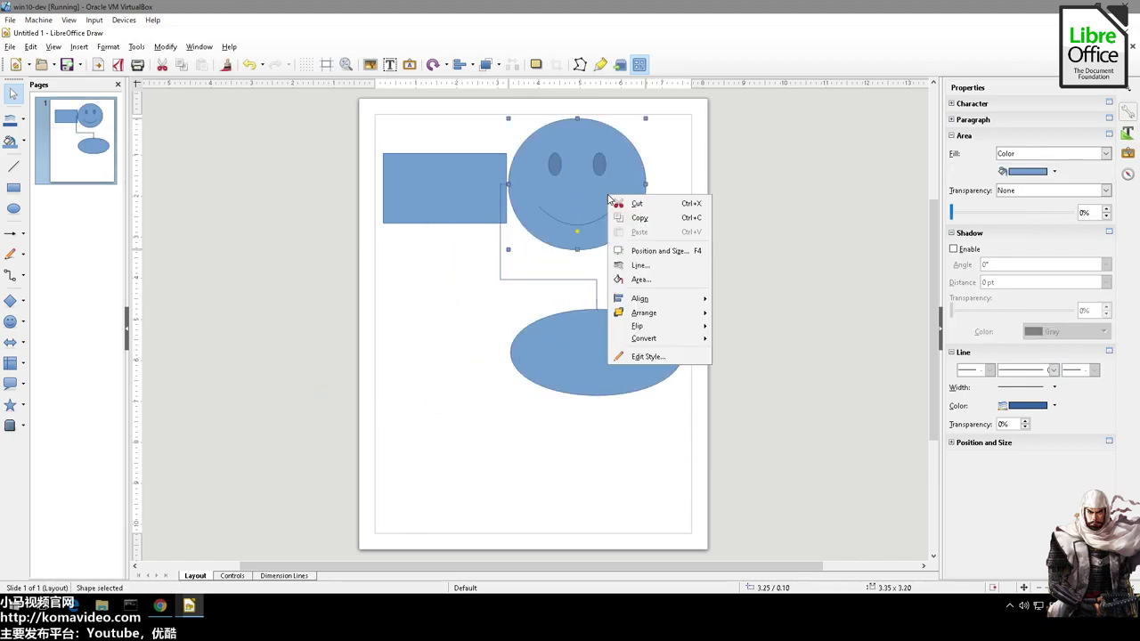
click(556, 191)
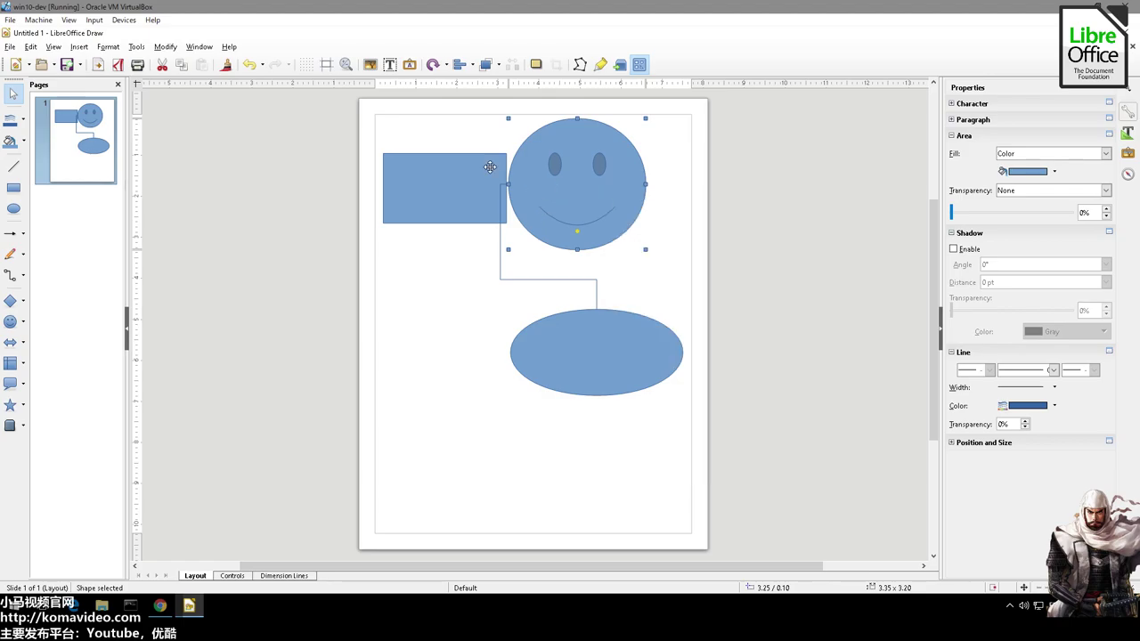
click(228, 68)
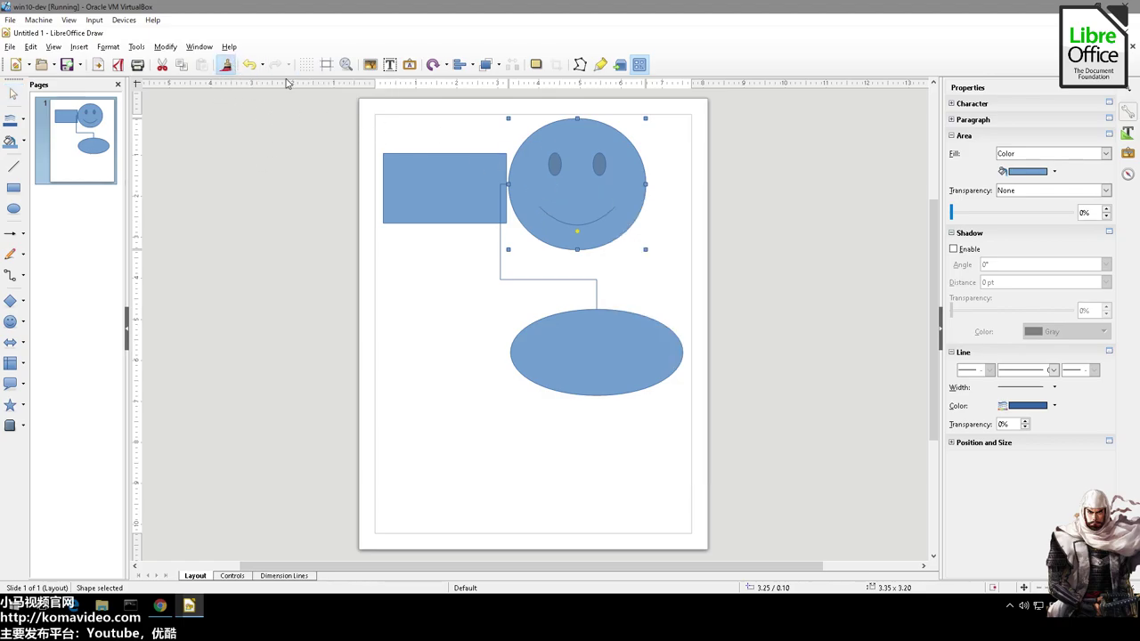
right_click(298, 149)
key(Escape)
Step: Move the smiley face right, clear of the rectangle, and fill it with yellow
drag(592, 185, 626, 200)
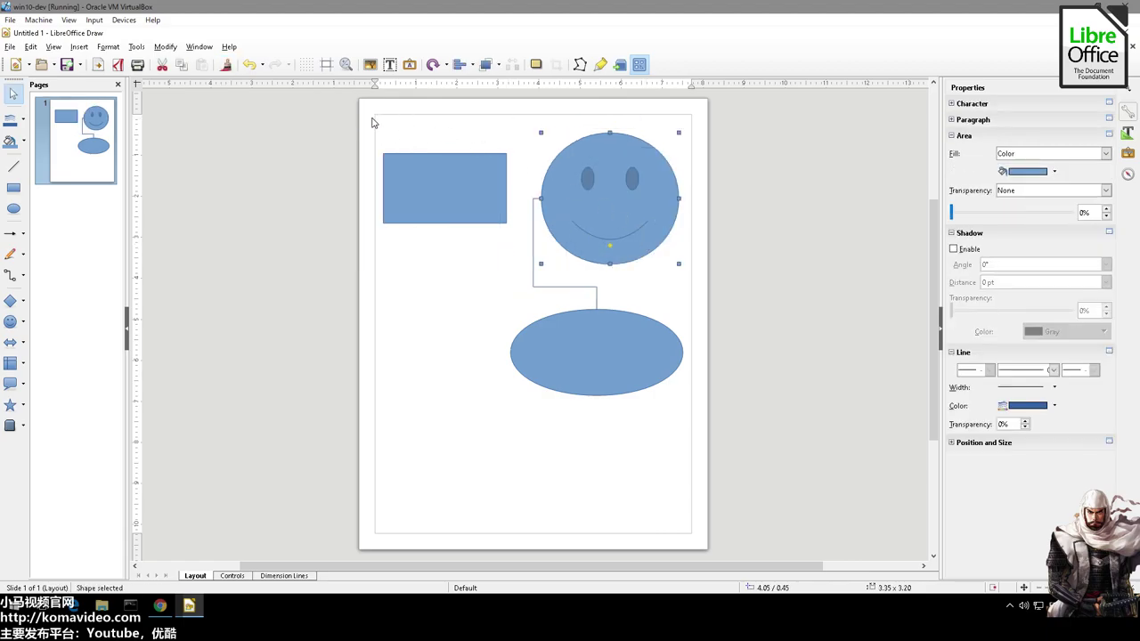
click(24, 140)
click(37, 161)
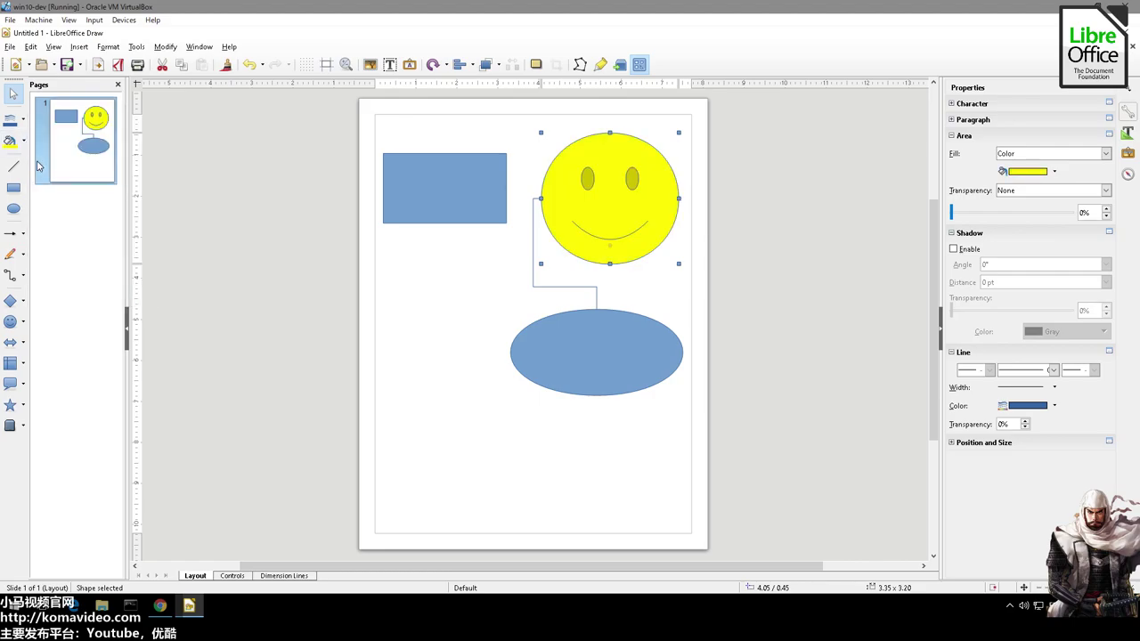
Step: Change the smiley face's fill colour to red and deselect it
click(24, 140)
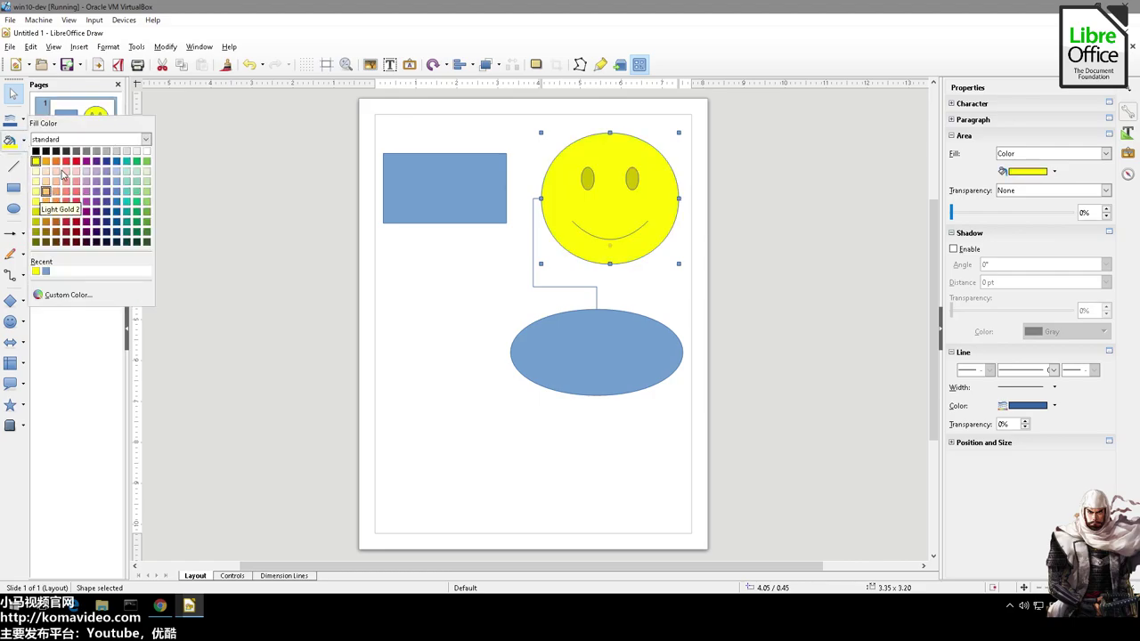
click(46, 191)
click(458, 352)
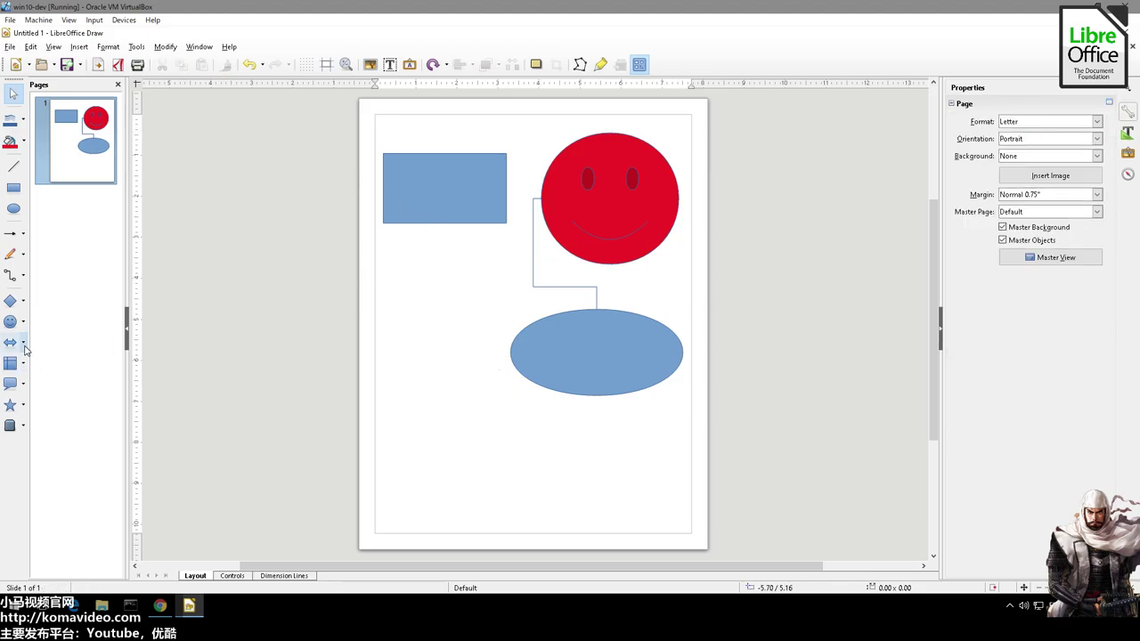
click(24, 346)
click(24, 326)
click(25, 303)
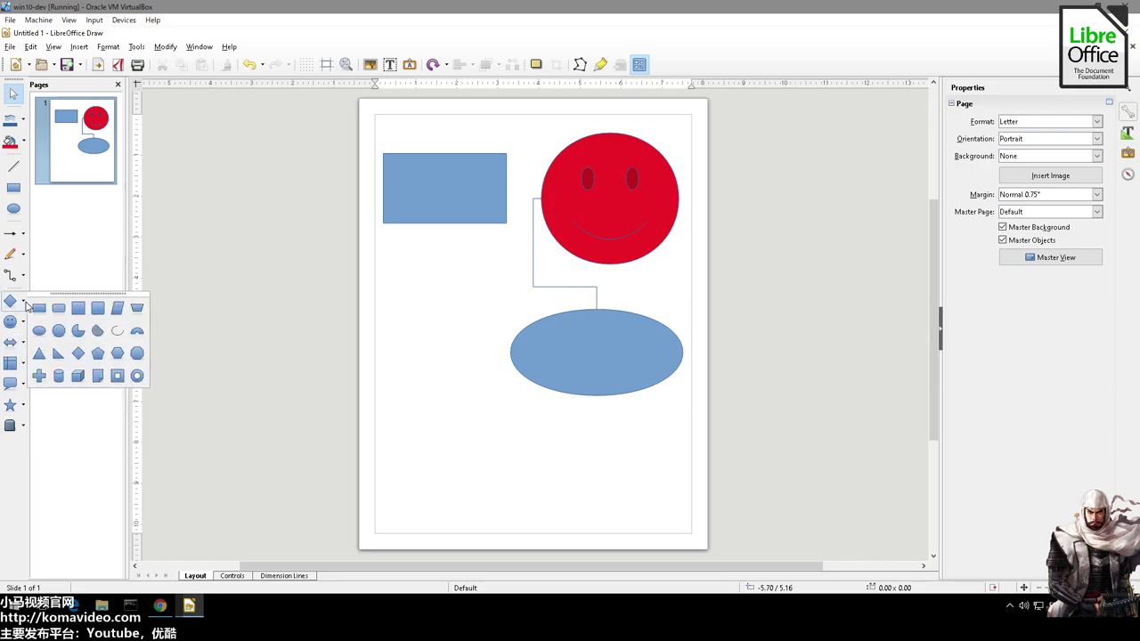
Step: Open the media Gallery and widen its pane to show more clip art per row
click(227, 193)
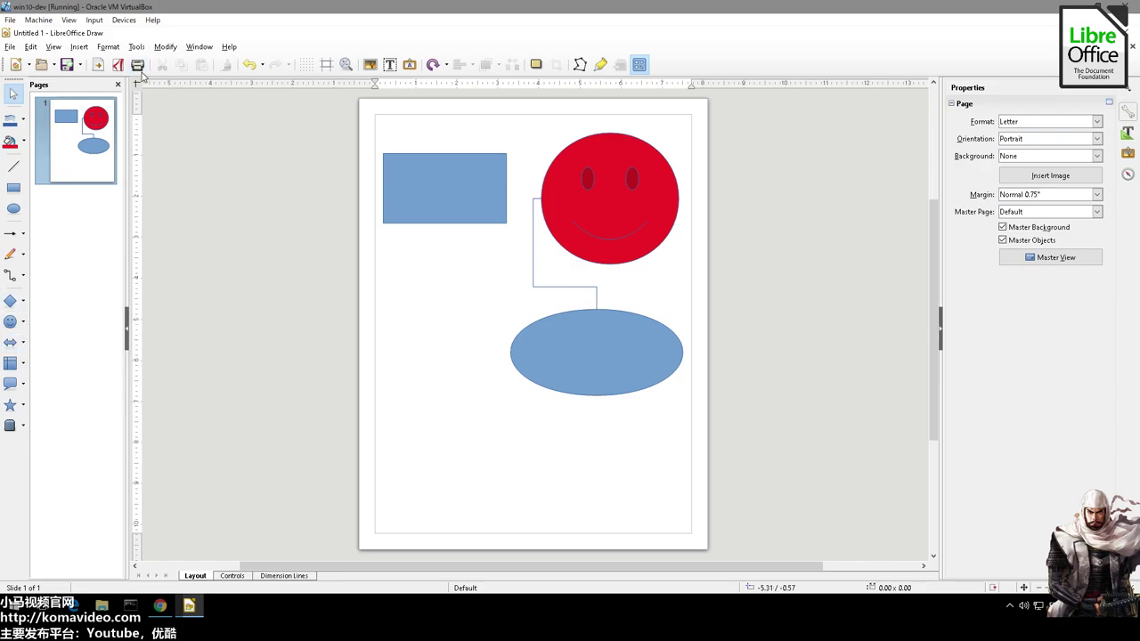
click(79, 46)
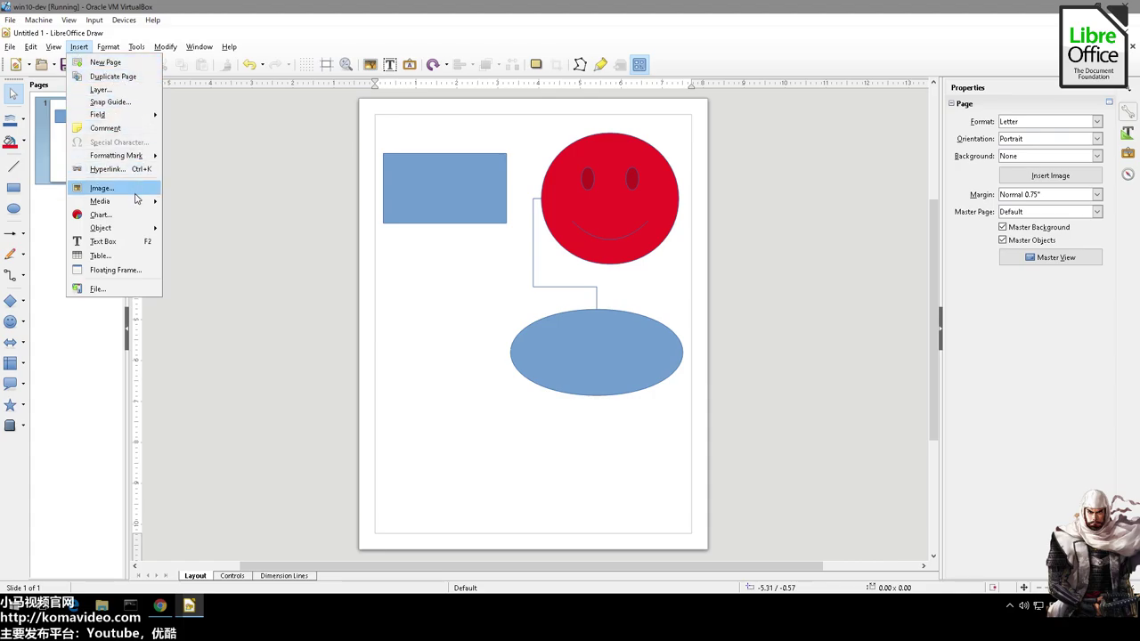
mouse_move(135, 206)
click(204, 202)
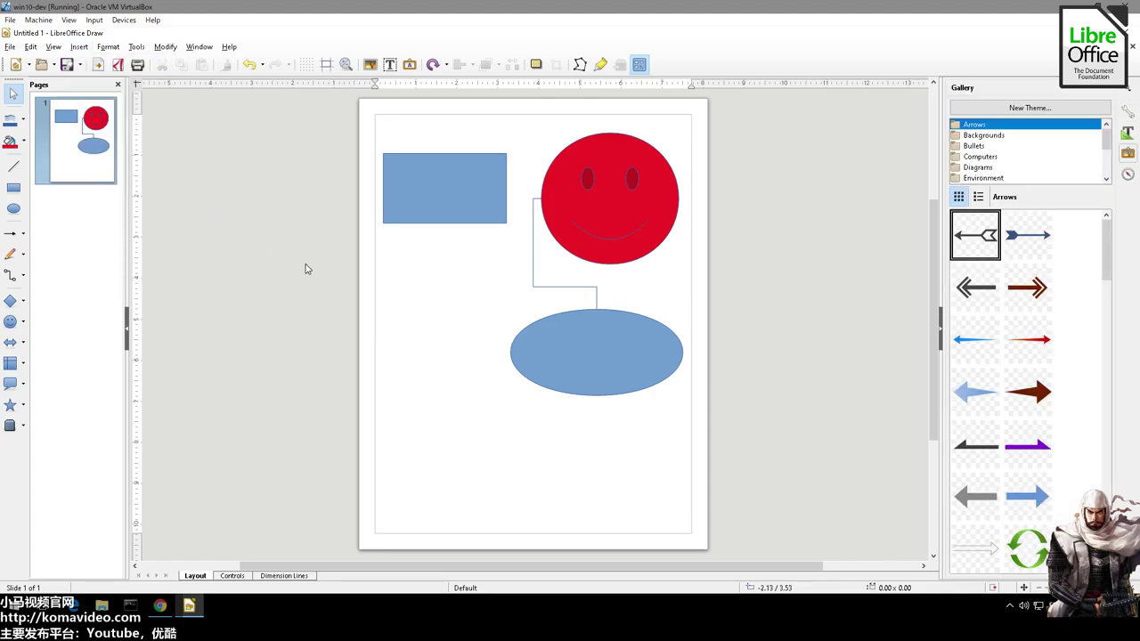
drag(941, 305, 761, 304)
Step: Place the address book below the rectangle and the pie chart near the page bottom, both from the Gallery's Symbols theme
click(935, 146)
click(936, 167)
scroll(934, 165, down, 2)
click(931, 165)
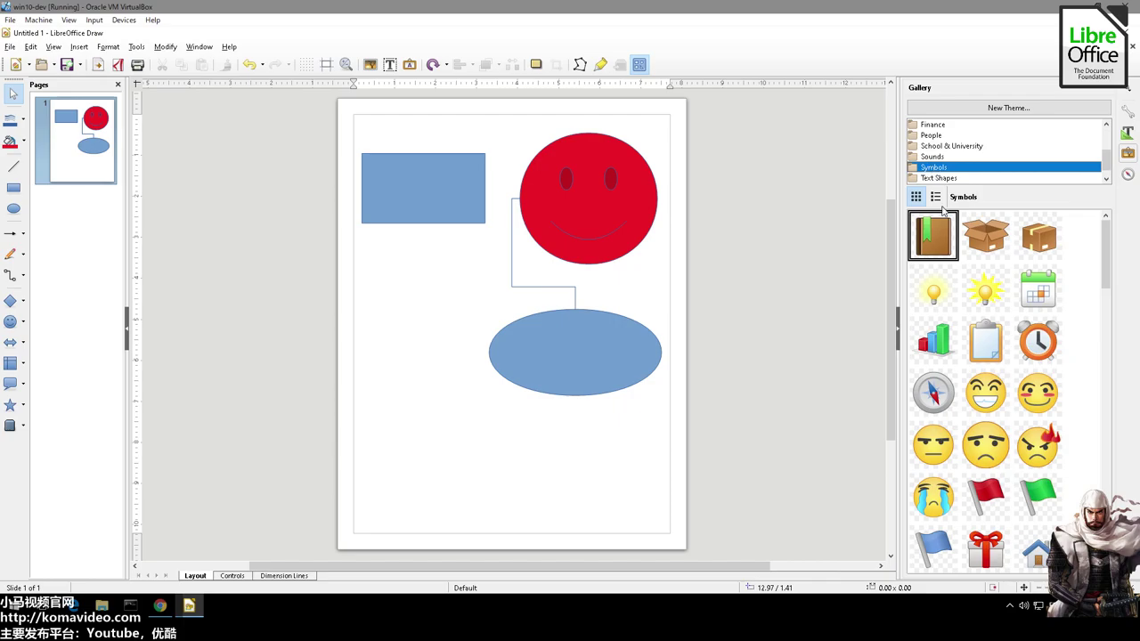
scroll(1018, 354, down, 5)
drag(932, 391, 419, 303)
click(1056, 392)
drag(579, 421, 467, 464)
Step: Add the blue shield symbol to the right of the page, enlarge it and move it up level with the smiley face
scroll(975, 548, down, 1)
drag(985, 495, 717, 242)
click(705, 228)
drag(750, 276, 847, 381)
drag(788, 321, 782, 240)
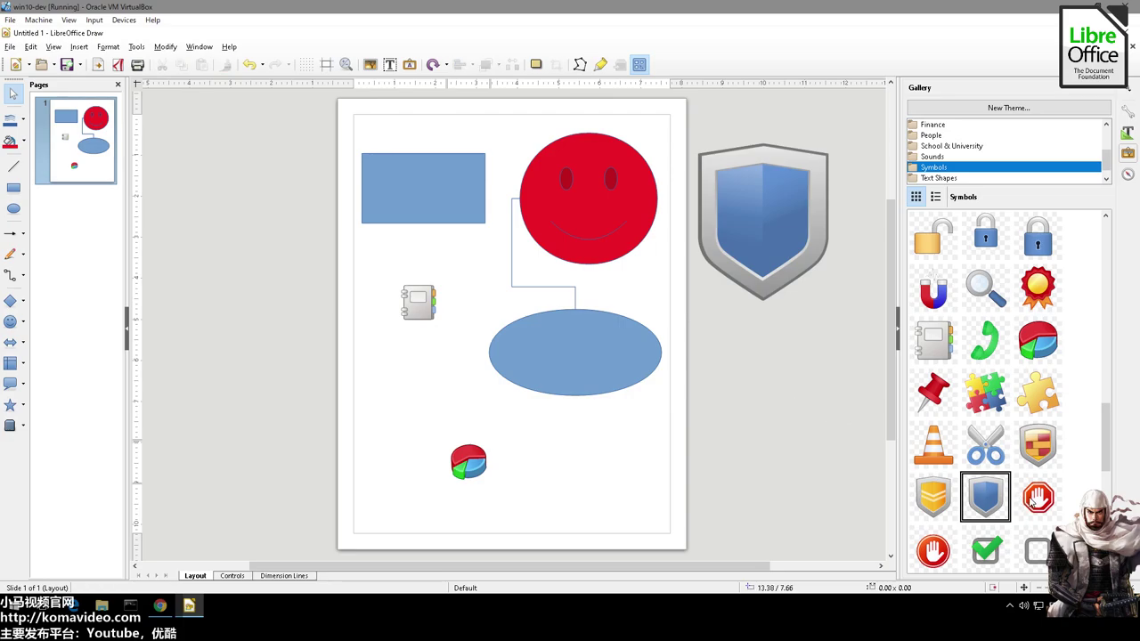
Step: Look through the Text Shapes theme and insert the green chalkboard and the globe from School & University, at opposite sides of the page
scroll(983, 498, down, 5)
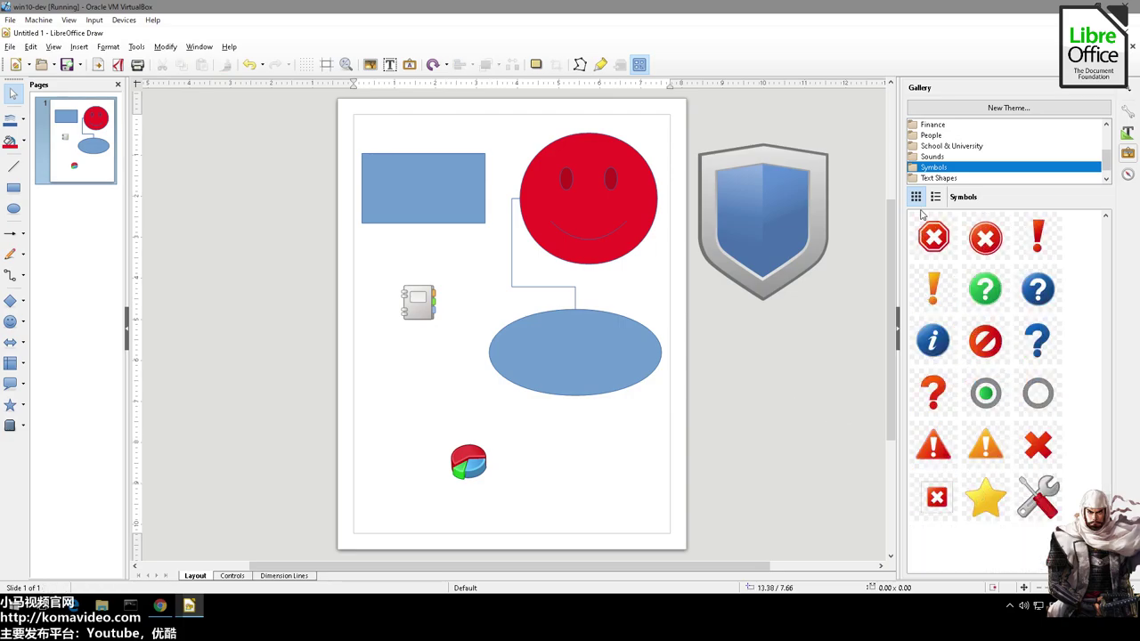
click(935, 178)
scroll(939, 165, down, 1)
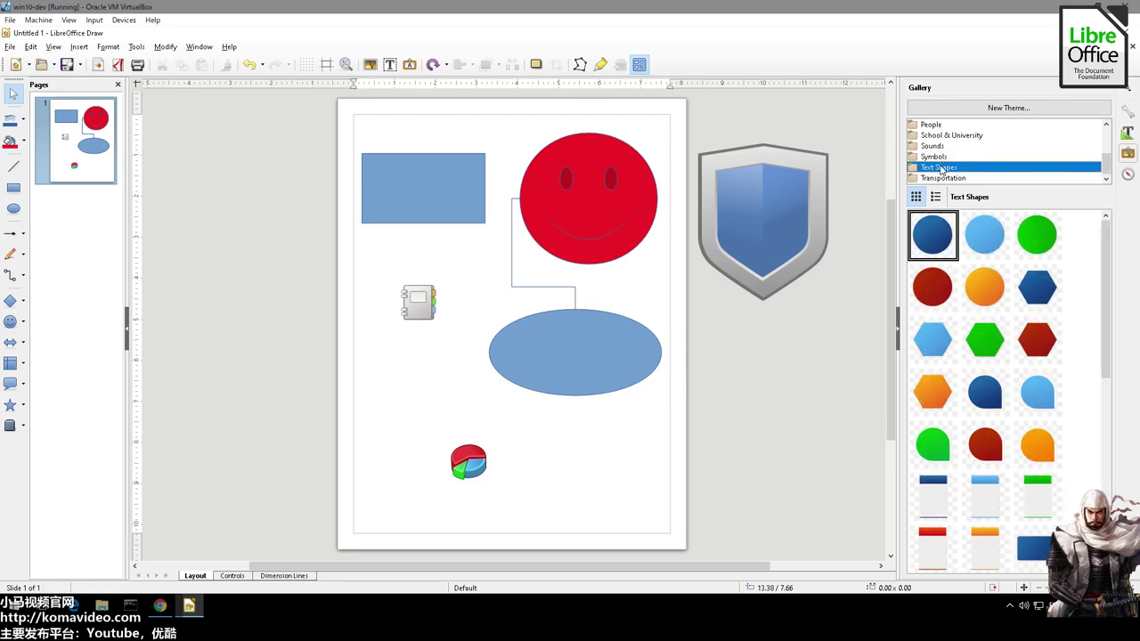
click(933, 146)
click(933, 136)
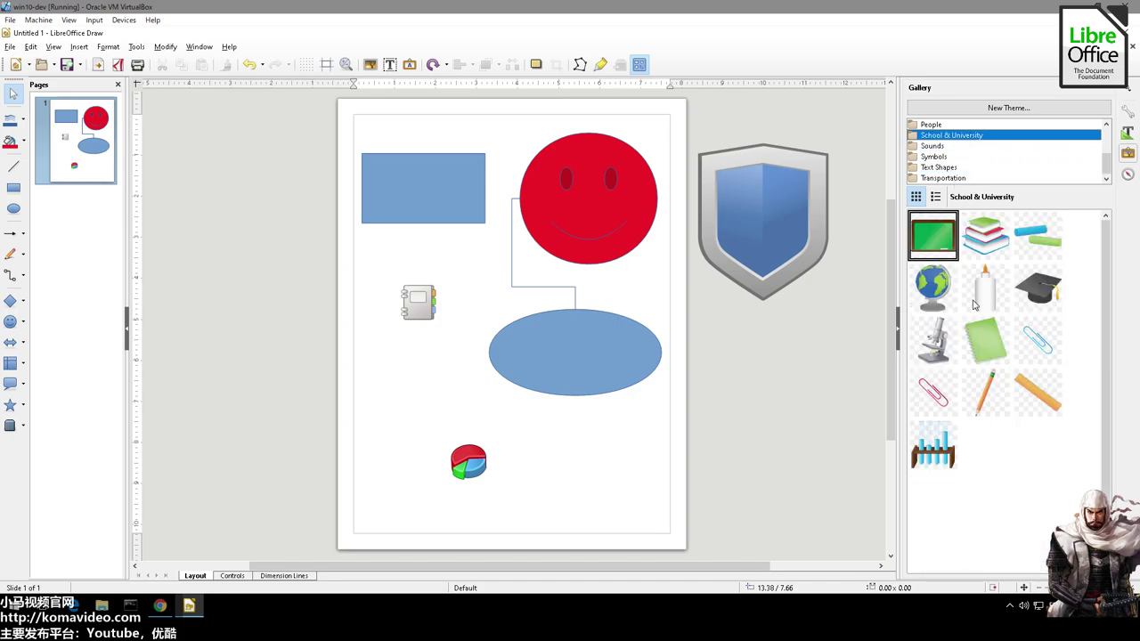
drag(932, 235, 712, 320)
drag(932, 287, 379, 312)
click(692, 480)
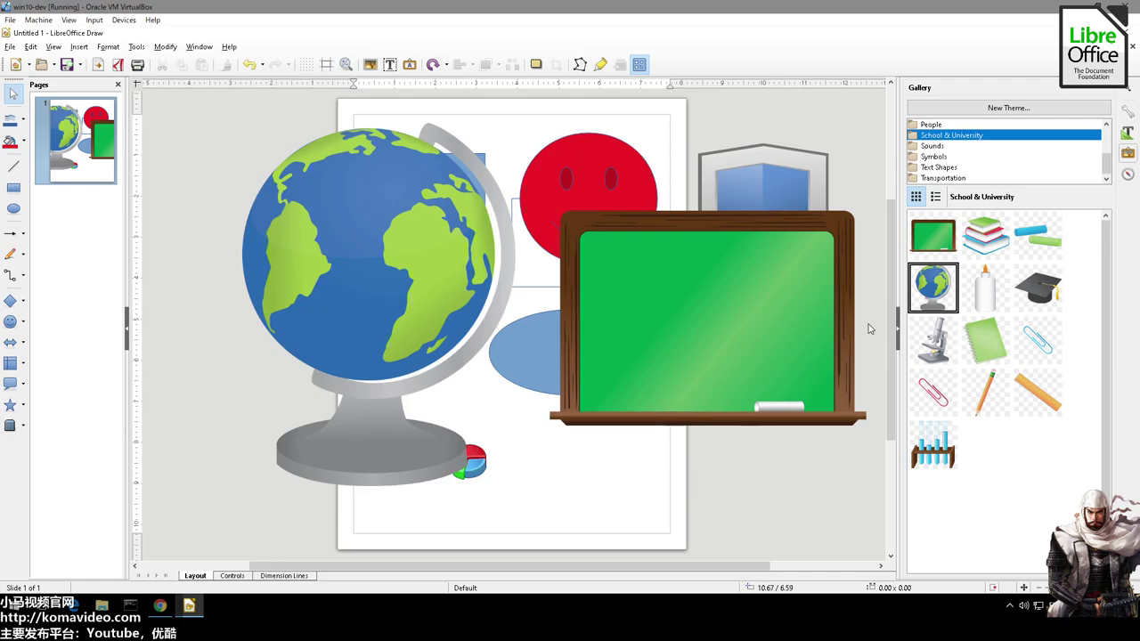
Step: Insert the dark-haired teacher with a chalkboard from the People theme between the globe and large chalkboard, keeping the document open
click(939, 125)
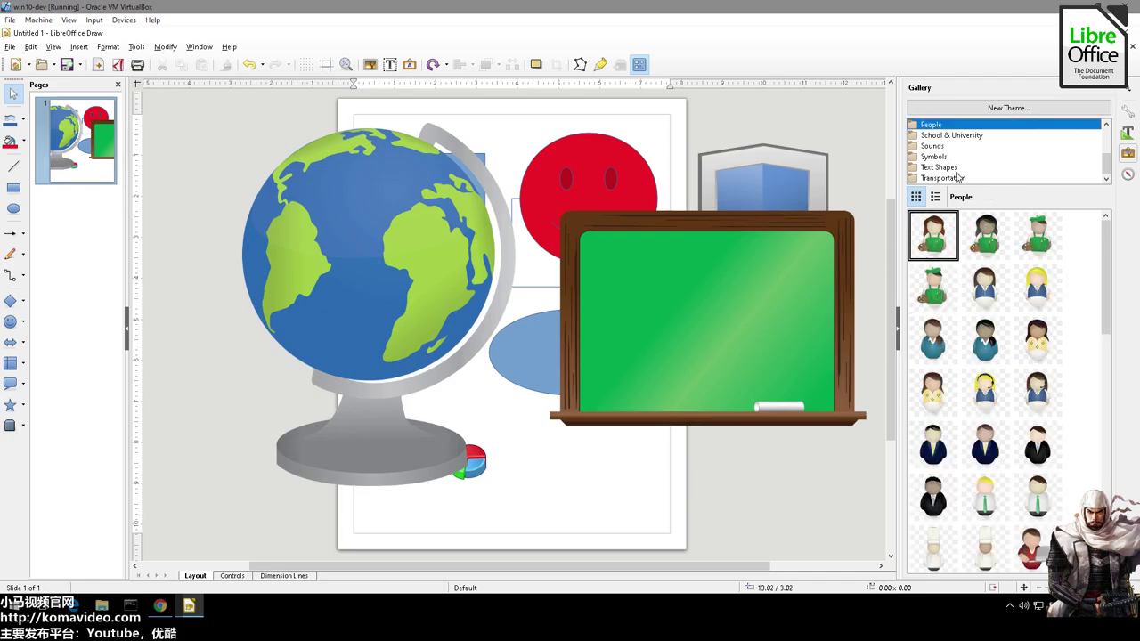
scroll(977, 360, down, 10)
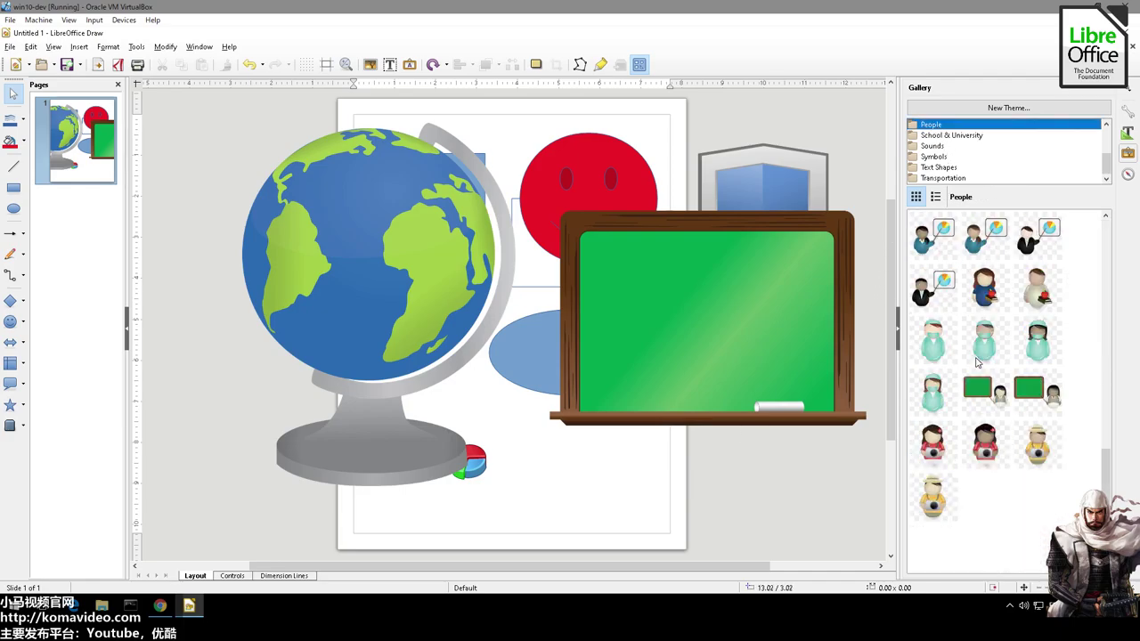
drag(1033, 398, 592, 372)
click(745, 490)
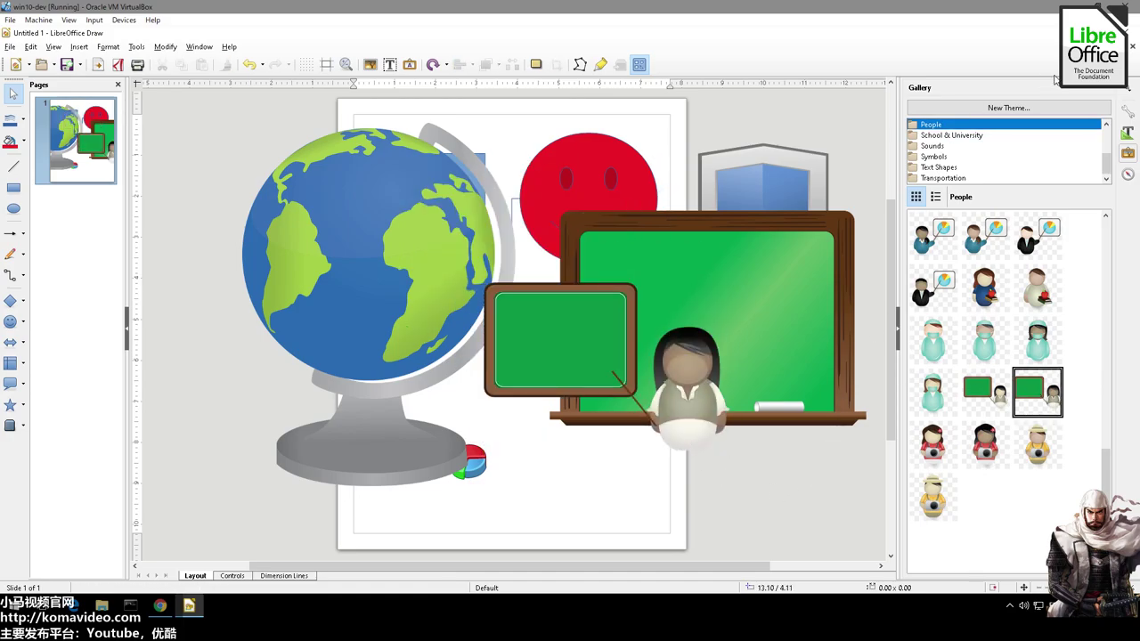
click(1130, 46)
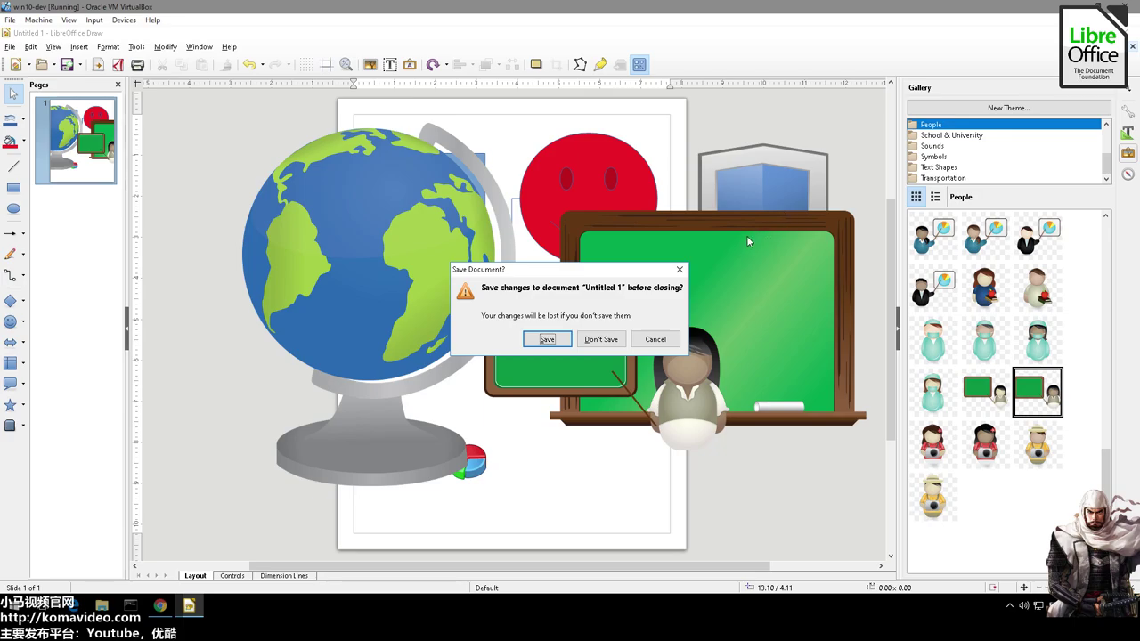
click(656, 339)
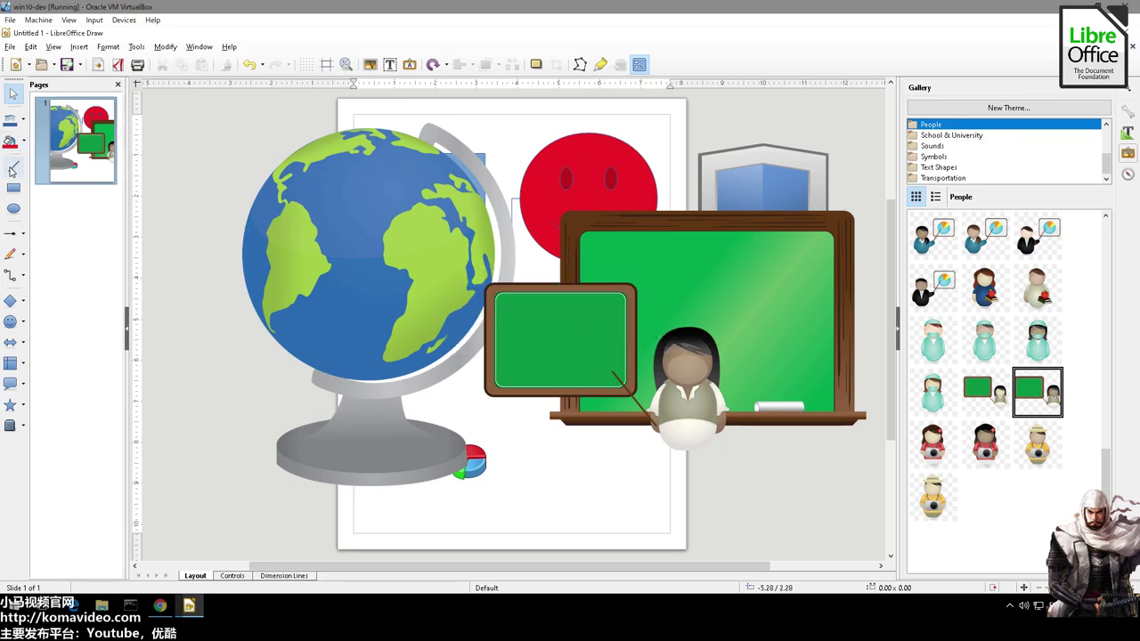
Step: Draw a plain line about 4.05 × 3.00 inches and an arrow-ended line about 3.56 × 2.75 inches across the globe
click(12, 171)
drag(239, 133, 405, 256)
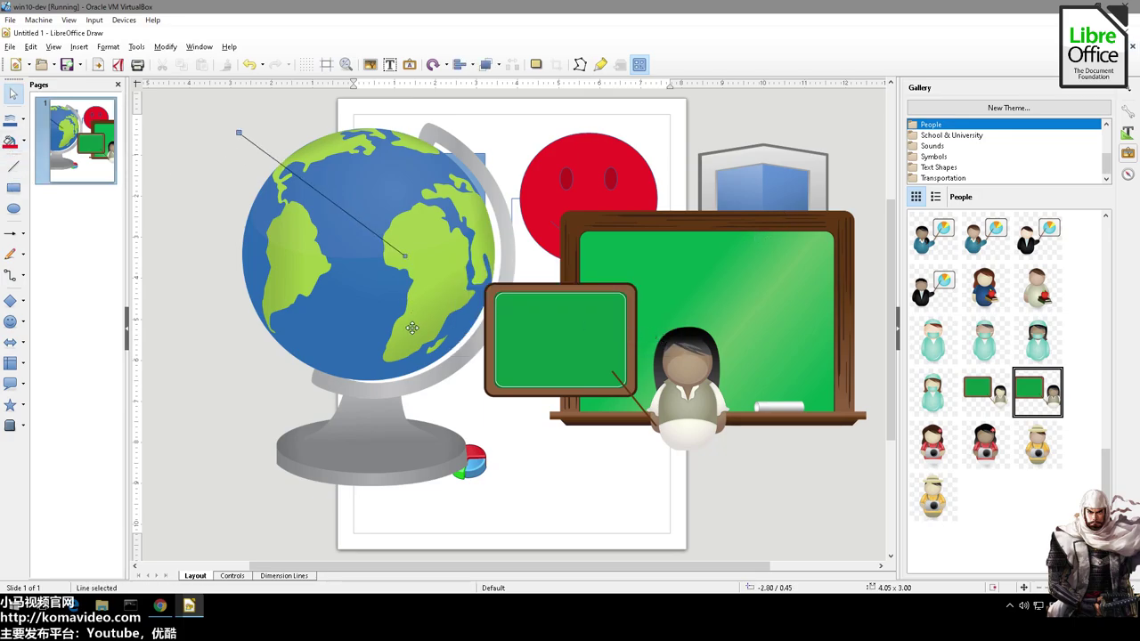
click(10, 233)
drag(191, 334, 334, 223)
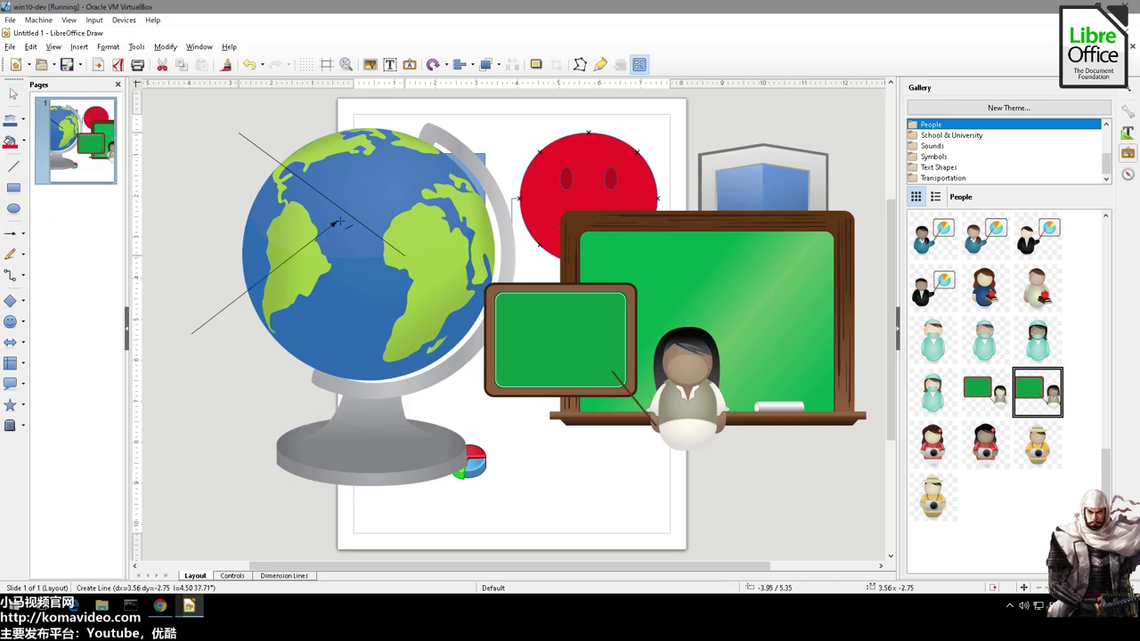
Step: Draw a Line with Circle/Arrow about 0.65 × 2.20 inches in the empty area below the small chalkboard
click(23, 234)
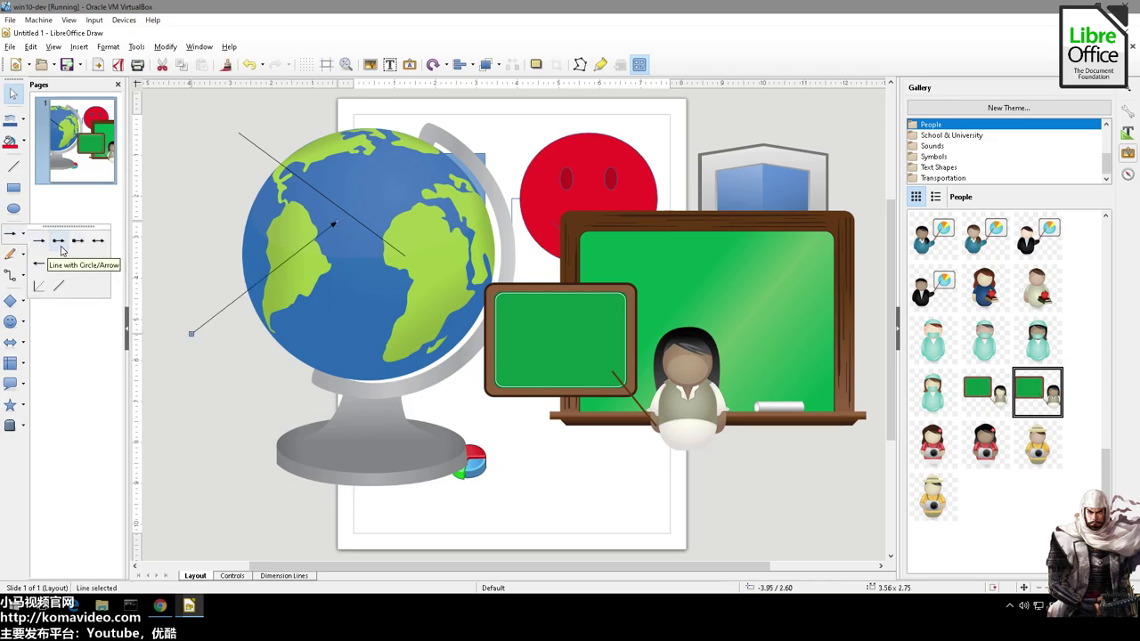
click(64, 248)
drag(518, 498, 544, 412)
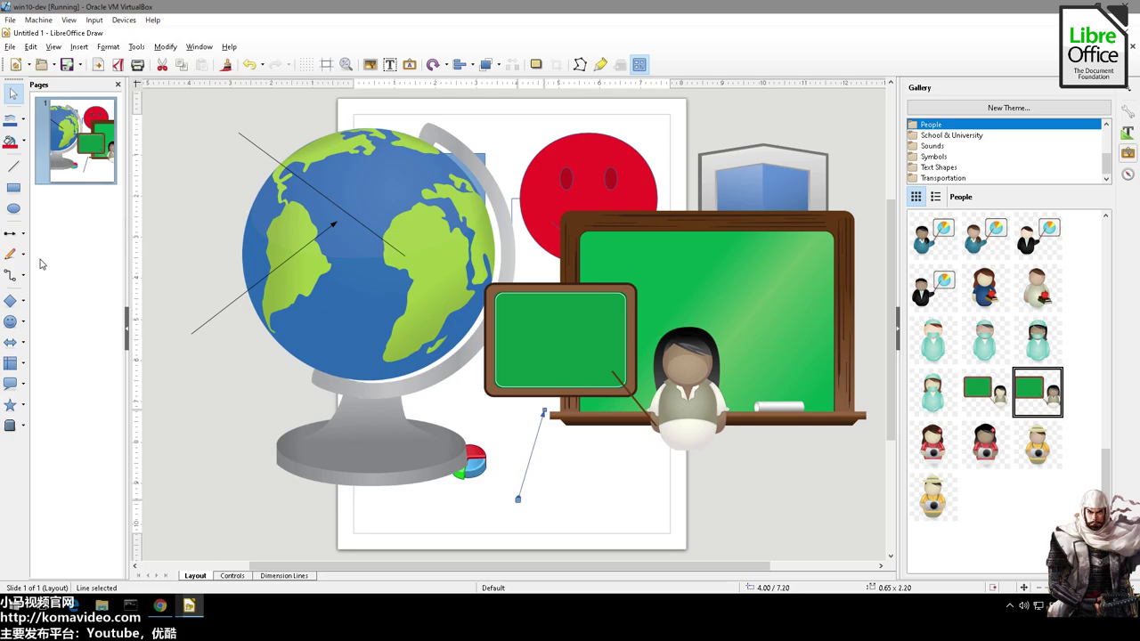
Step: Set the circle/arrow line's colour to a pale peach from the standard palette
click(12, 123)
click(10, 129)
click(24, 122)
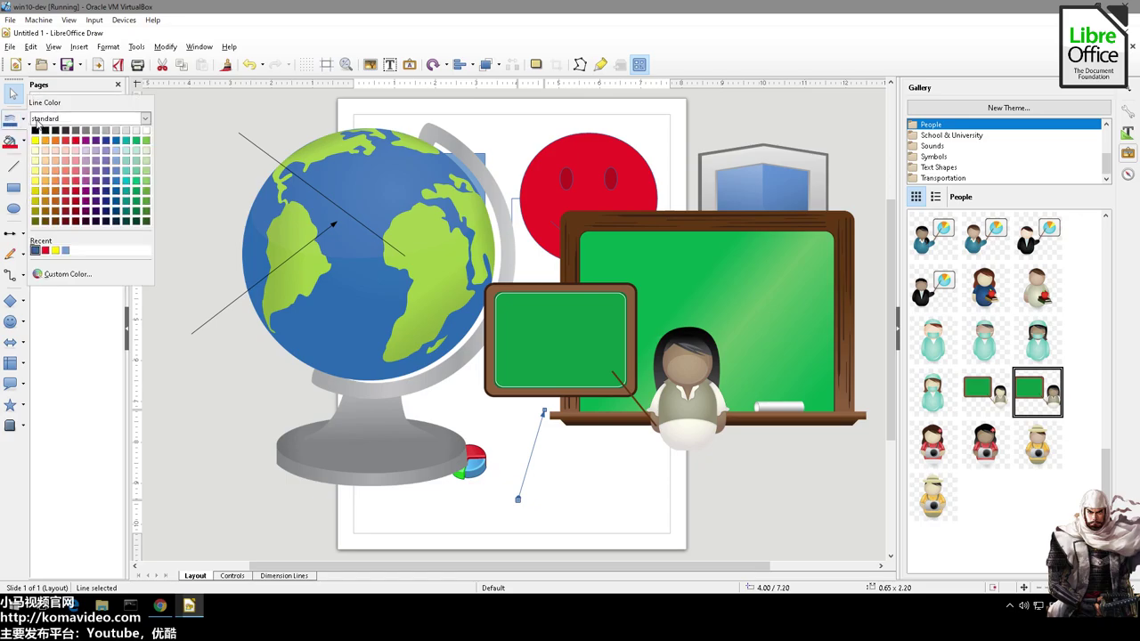
click(64, 160)
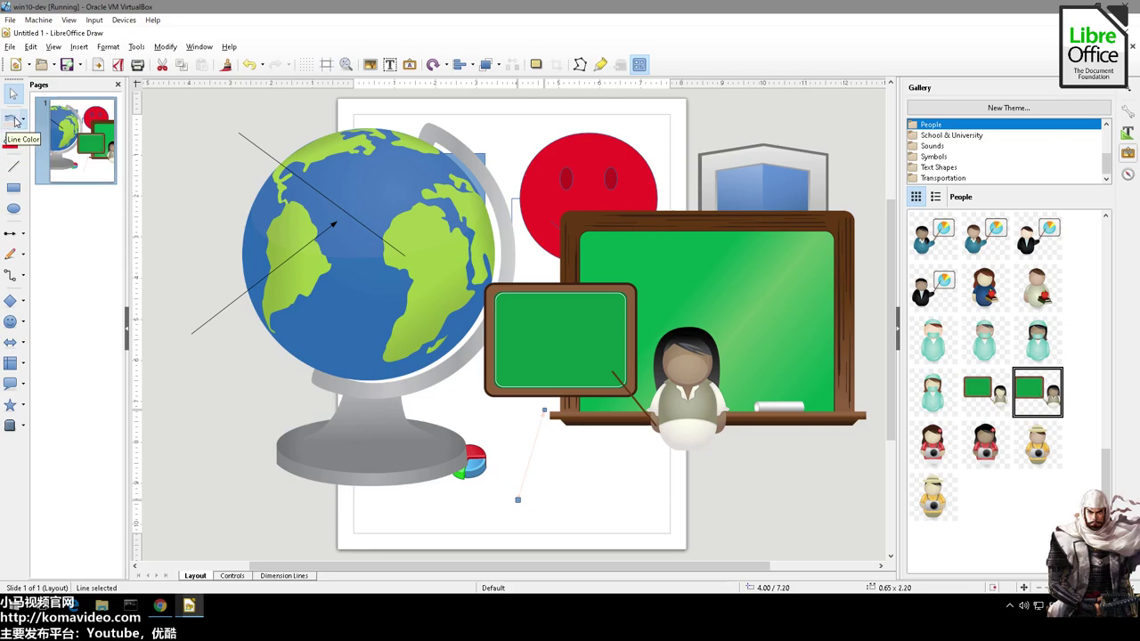
Step: Check the available line colour palettes, including custom, and the available line and arrow types
click(24, 122)
click(145, 120)
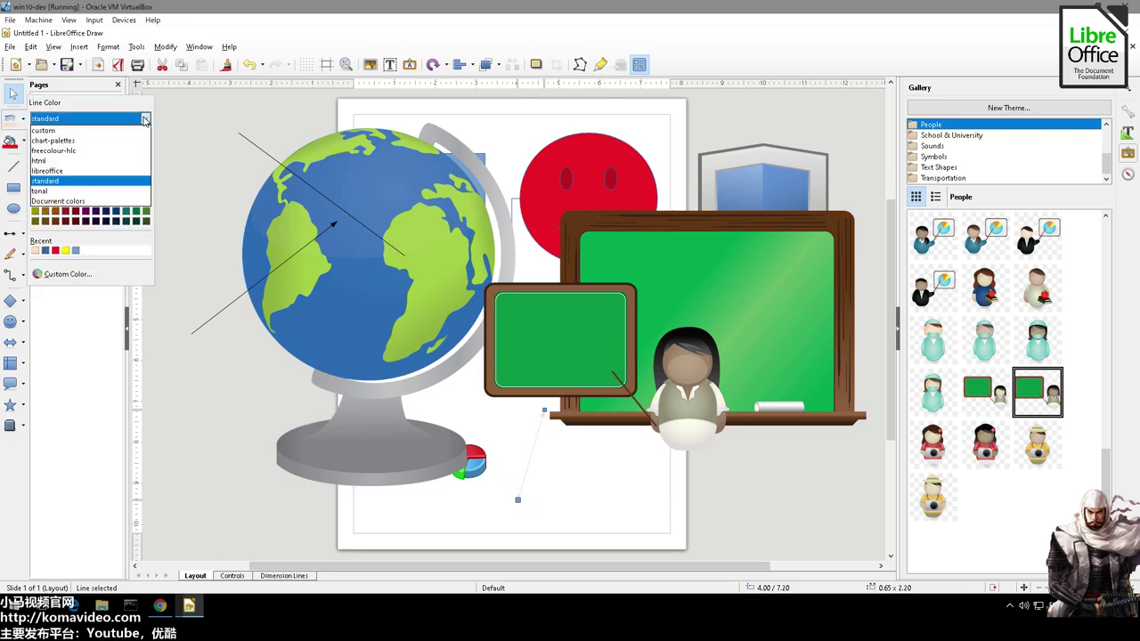
click(53, 130)
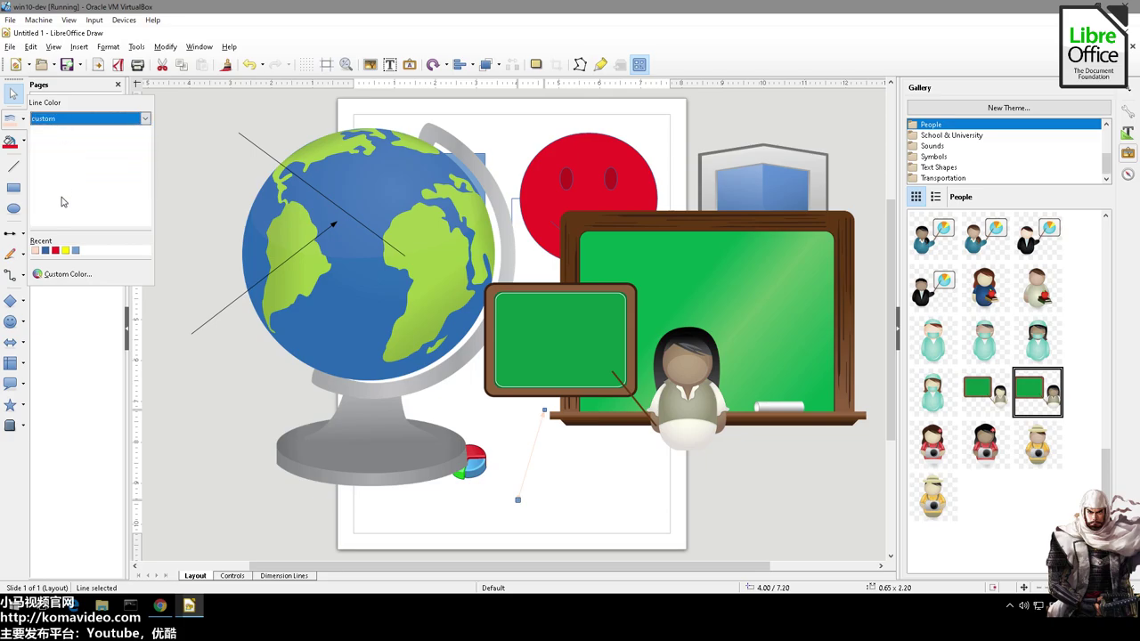
click(91, 120)
click(10, 118)
click(10, 118)
click(22, 234)
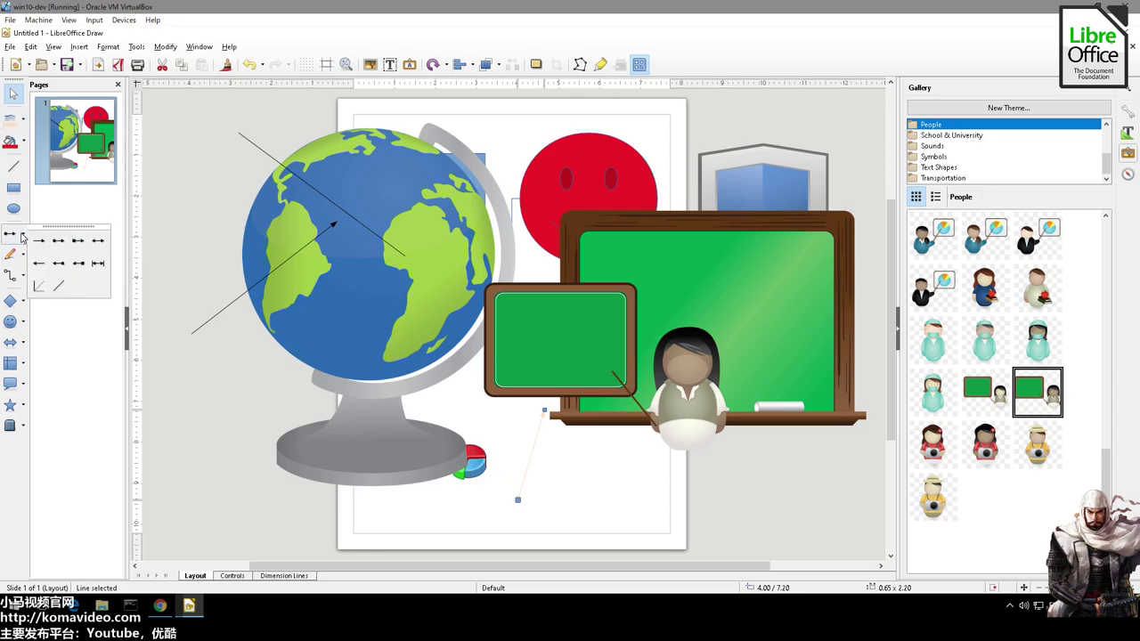
click(22, 235)
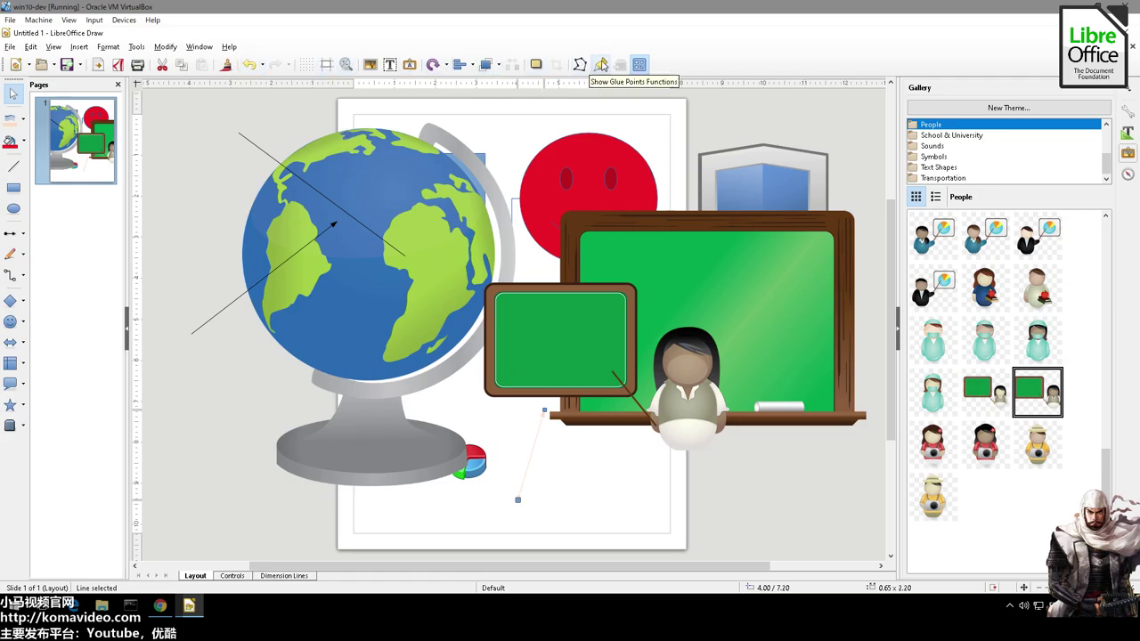
Step: Shift the pale line slightly left and edit its Default graphic style, choosing Continuous as the line style
drag(534, 445, 524, 448)
right_click(524, 448)
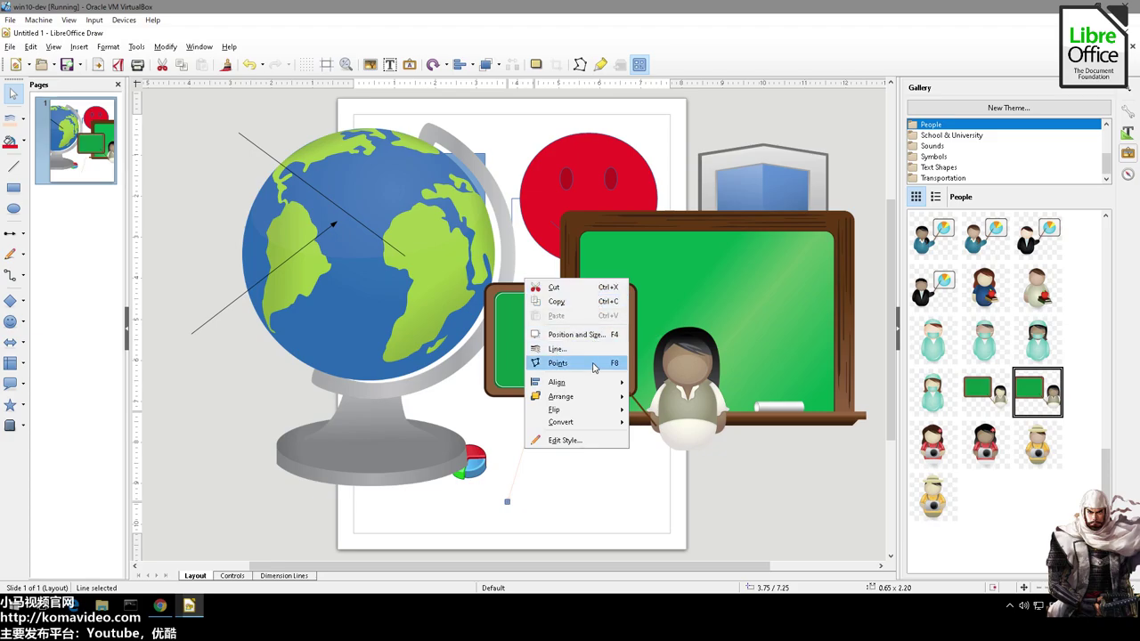
click(581, 449)
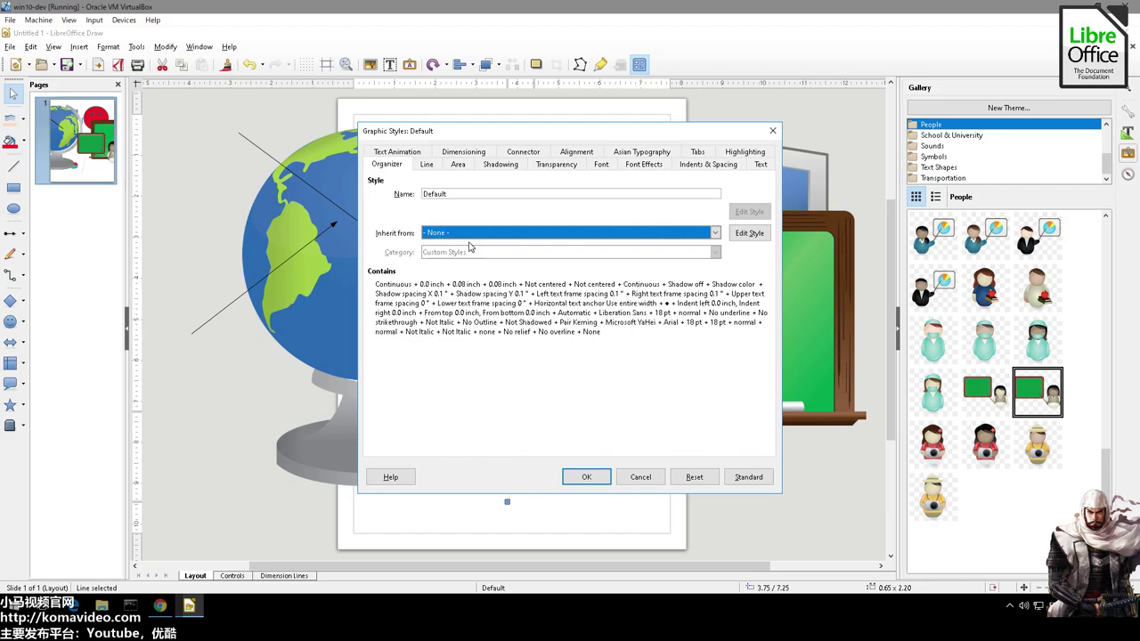
click(428, 166)
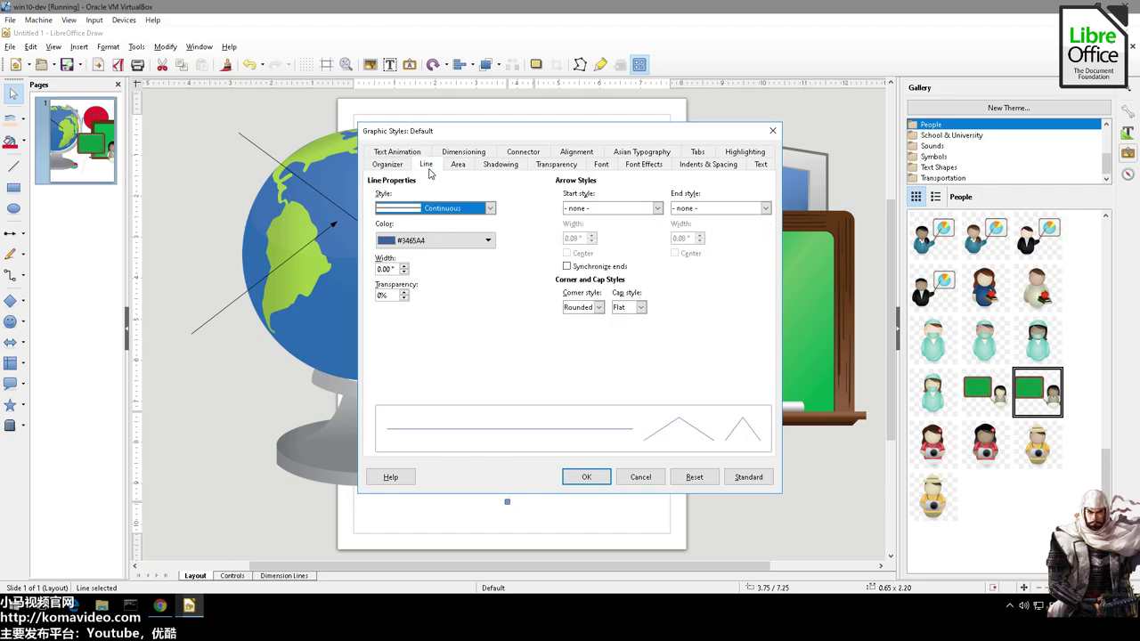
click(488, 209)
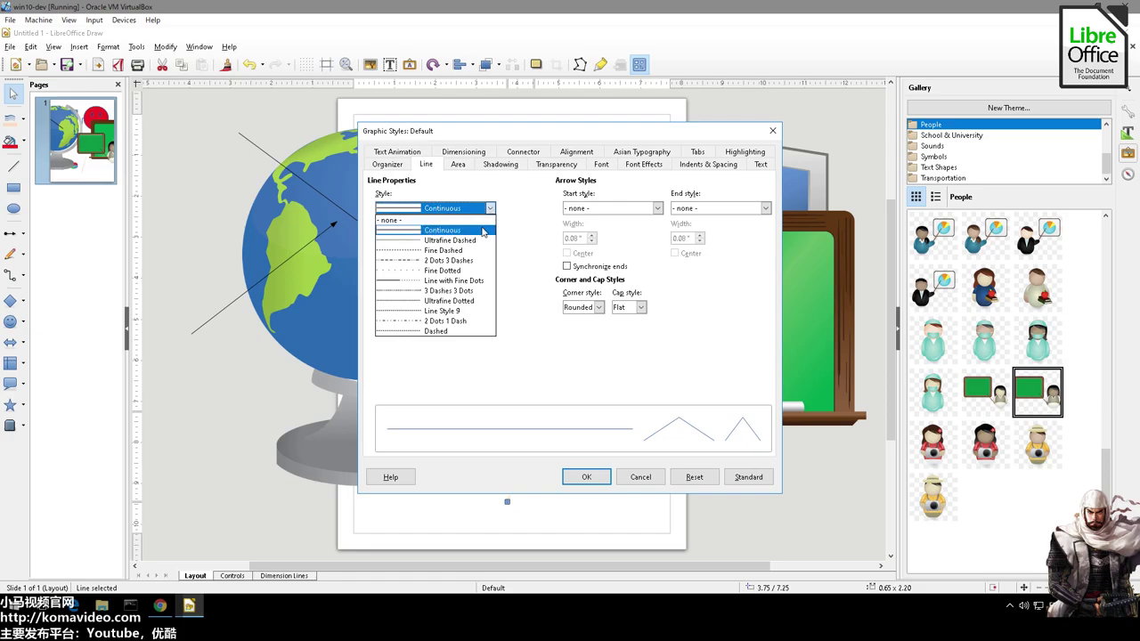
click(482, 230)
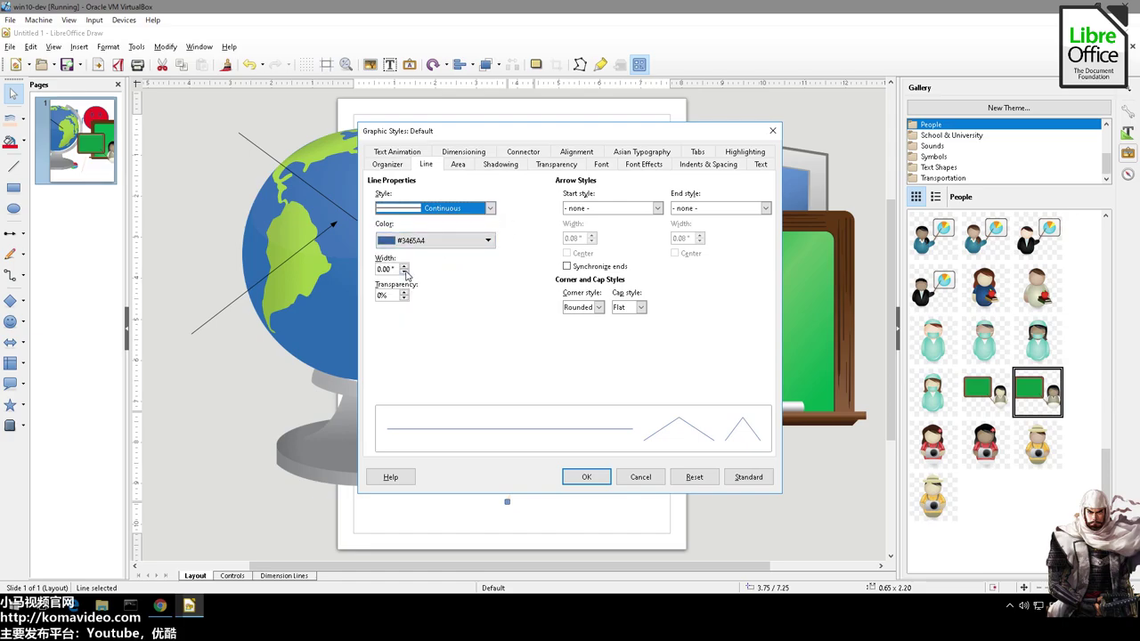